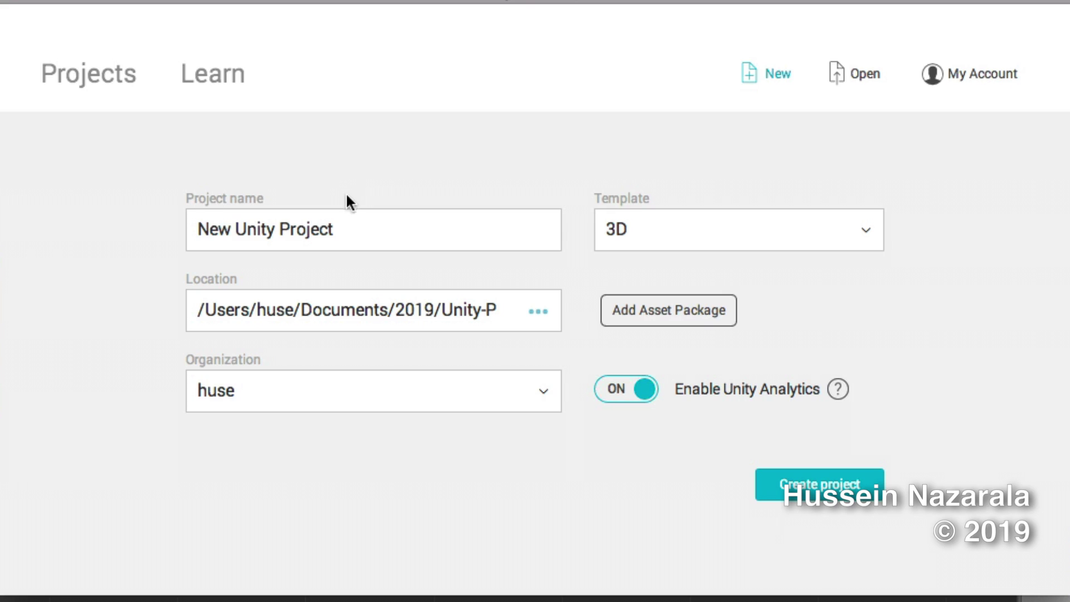
Step: Name the new 3D project FancyProgressBar, switch Unity Analytics off and create it
triple_click(205, 215)
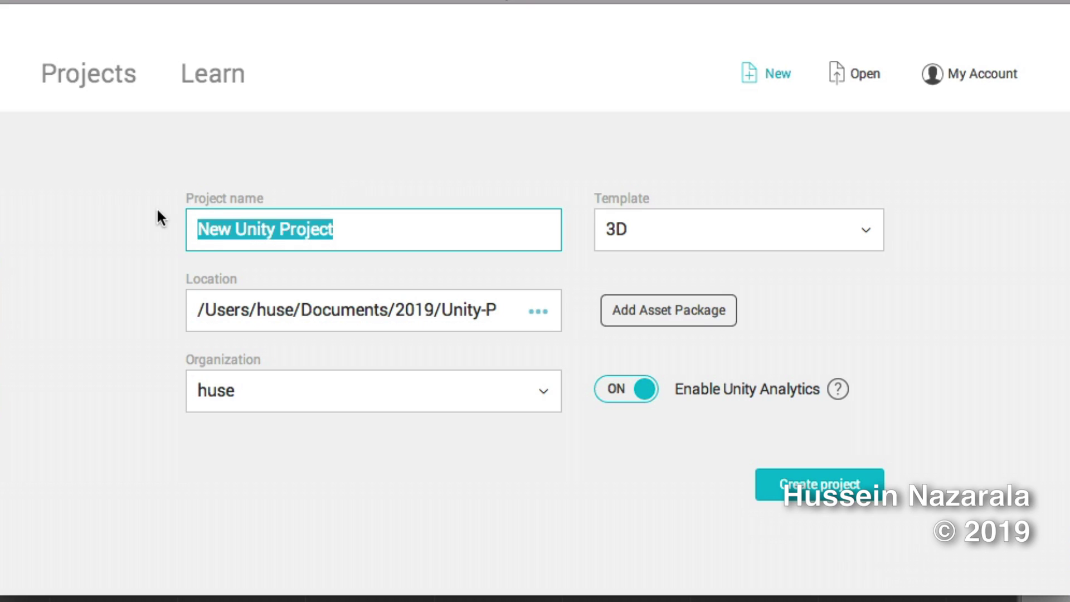
type("FancyProgress")
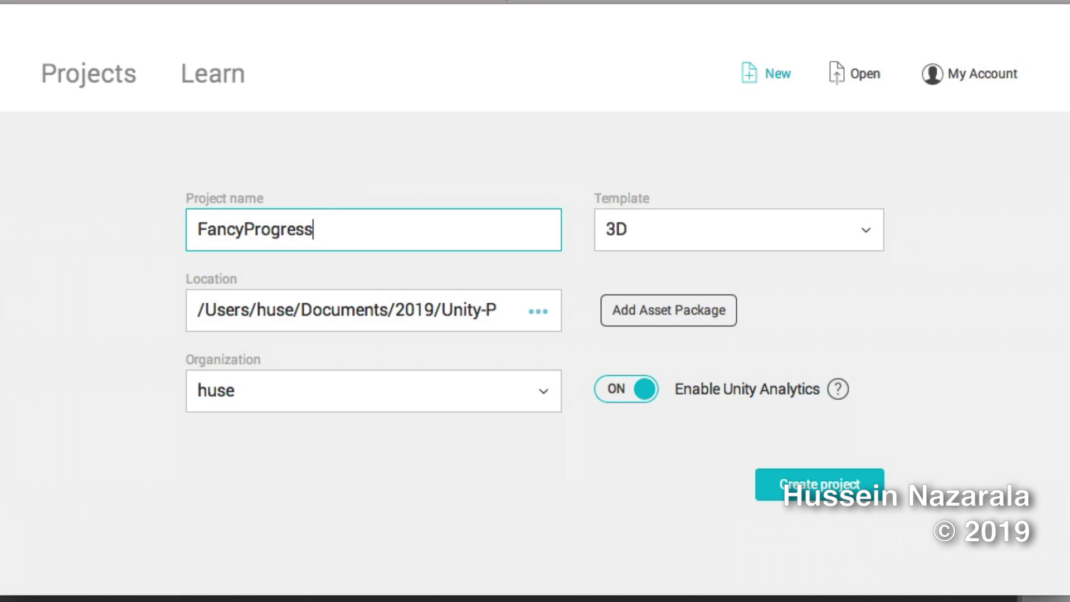
type("Bar")
left_click(628, 389)
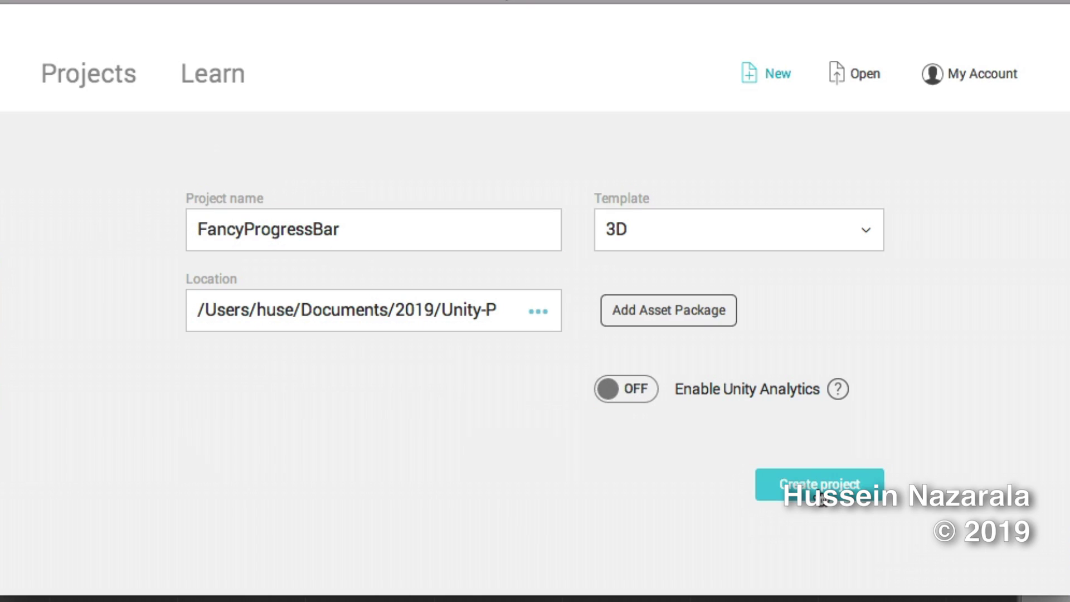
left_click(820, 485)
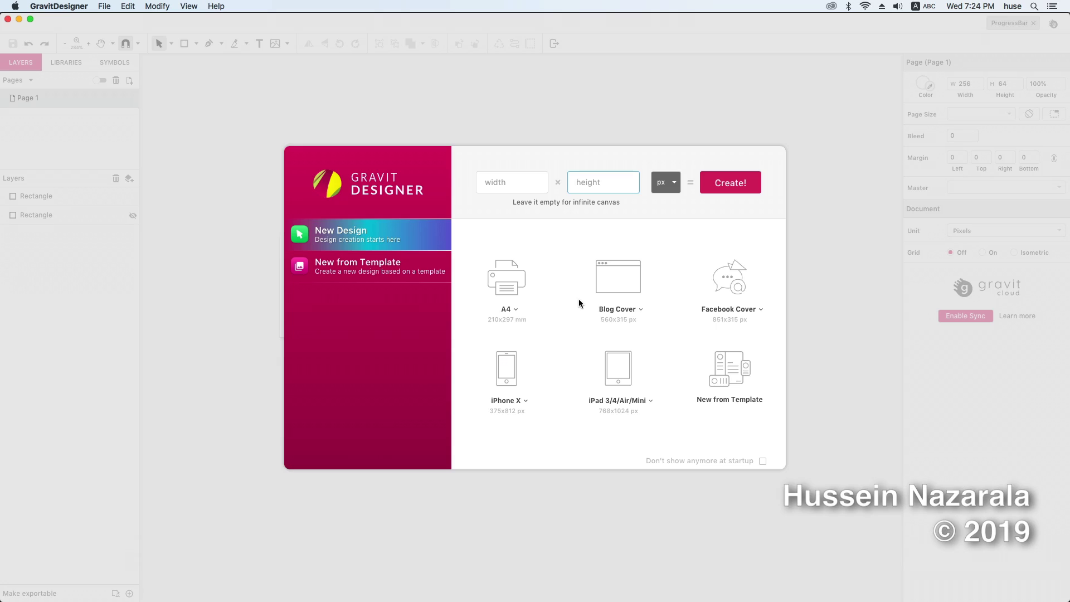
Step: Start a new 256 × 64 px design
left_click(523, 188)
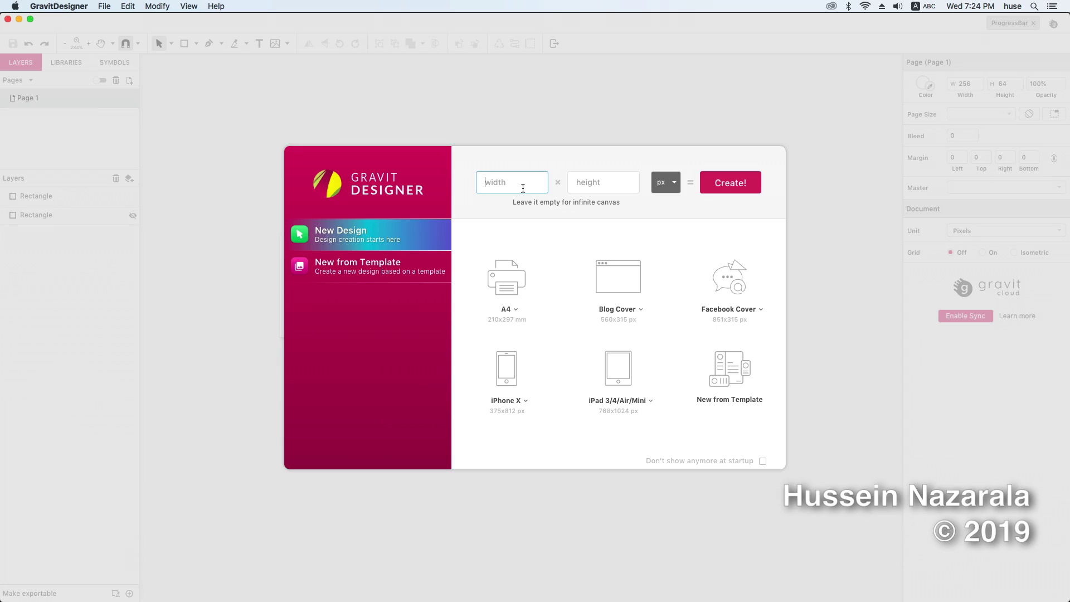
type("256")
left_click(584, 180)
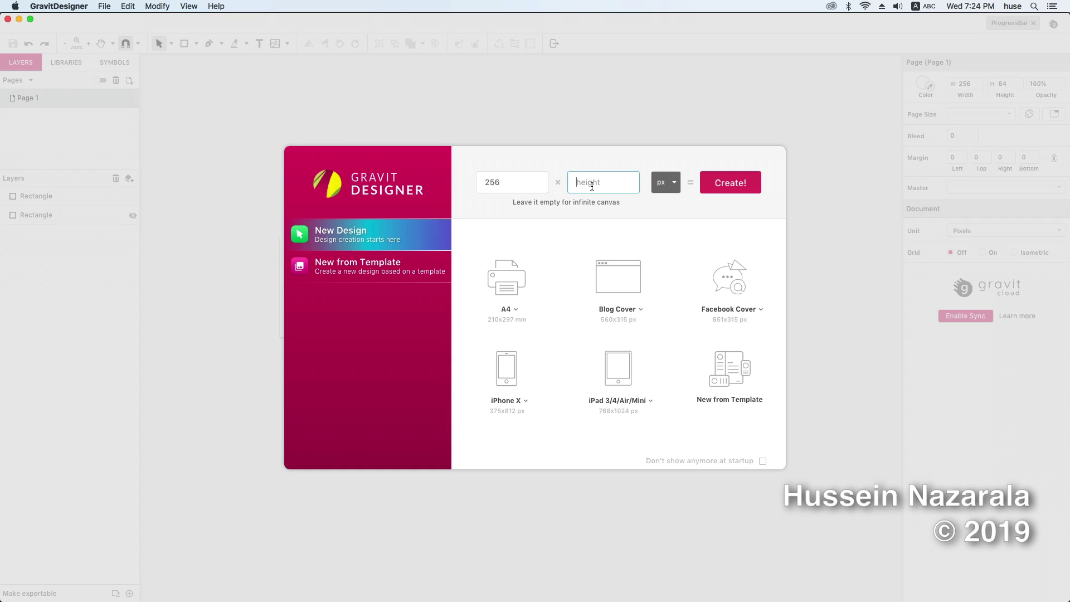
type("64")
left_click(718, 189)
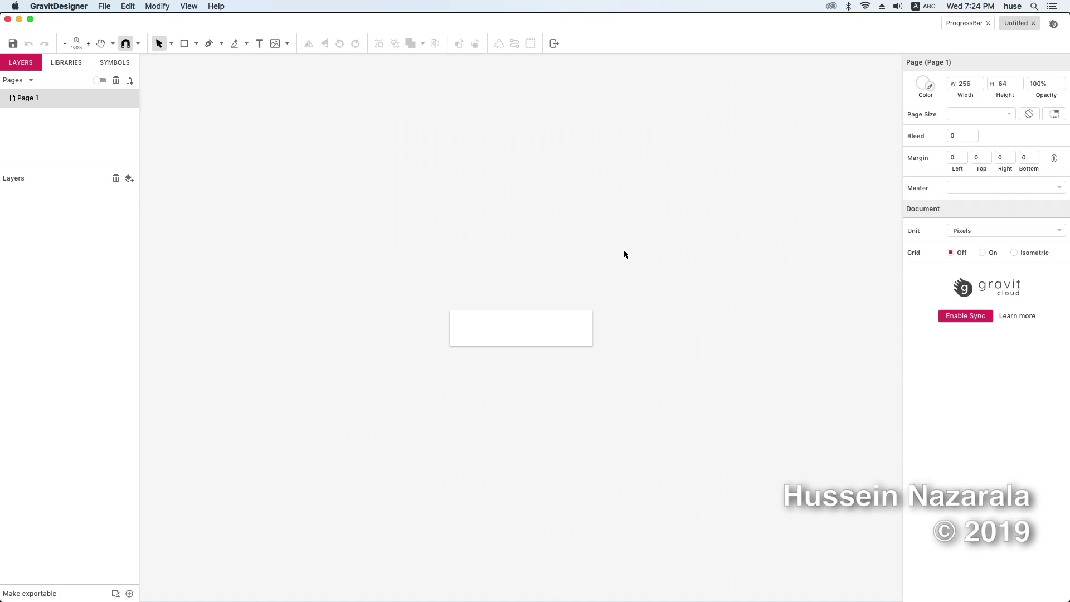
Step: Draw a rectangle across most of the 256 × 64 page
scroll(624, 254, "up", 5, "ctrl")
left_click_drag(485, 327, 726, 111)
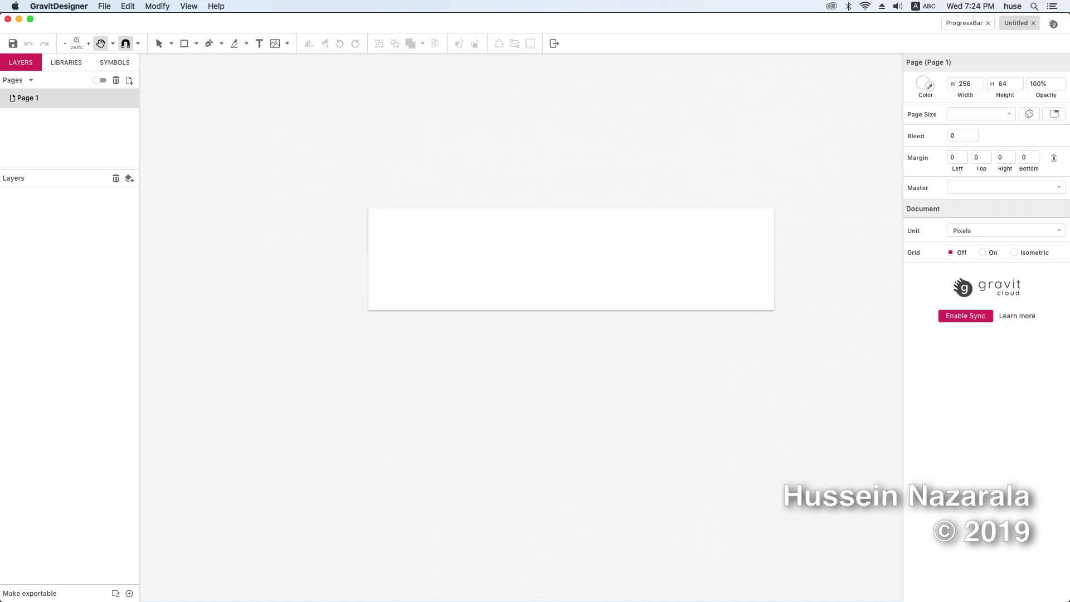
left_click_drag(435, 55, 332, 96)
left_click(195, 45)
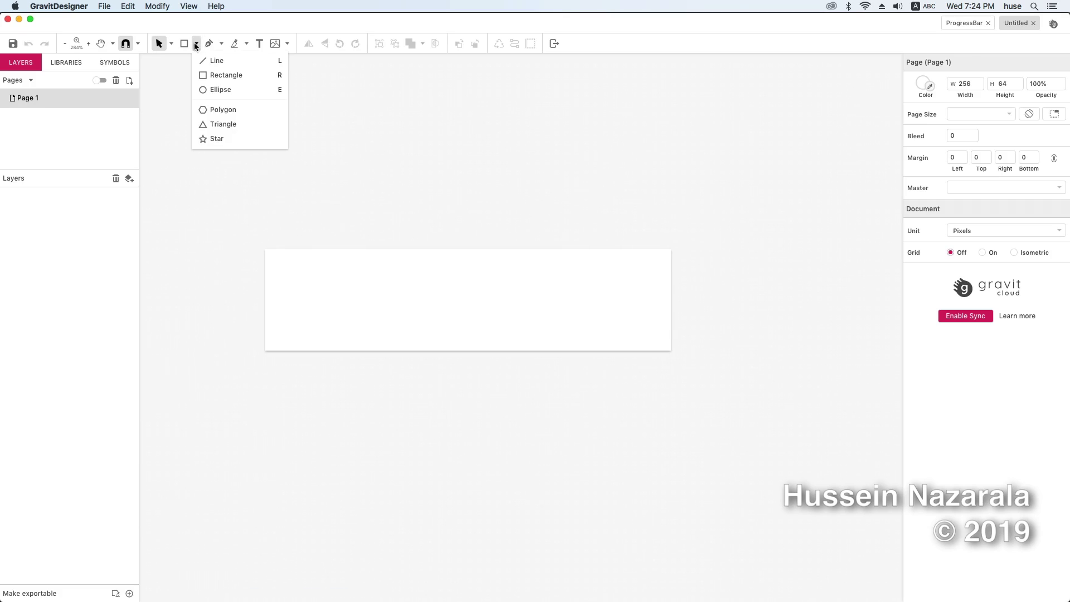
left_click(205, 74)
left_click_drag(281, 260, 655, 340)
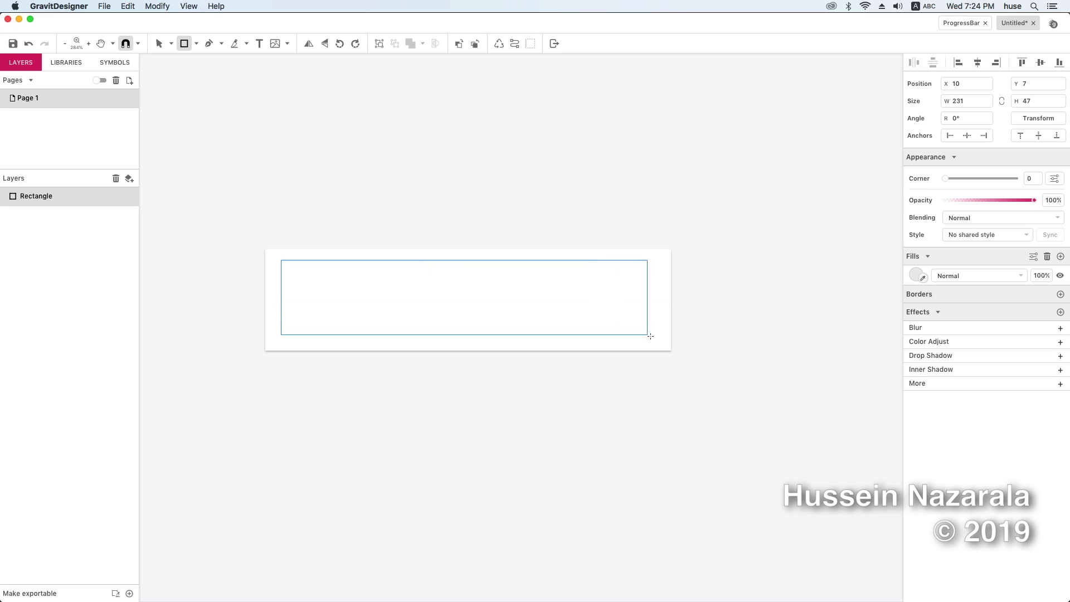
Step: Round the rectangle's corners to 25 and give it a 3 px black border
left_click(945, 179)
left_click_drag(959, 181, 1023, 180)
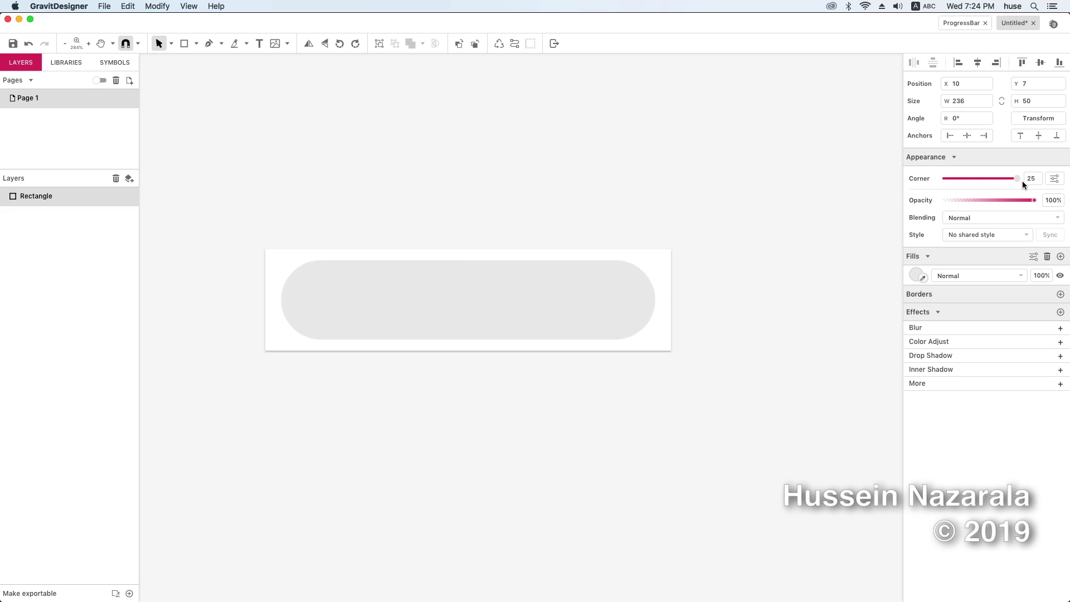
left_click(1061, 294)
type("3")
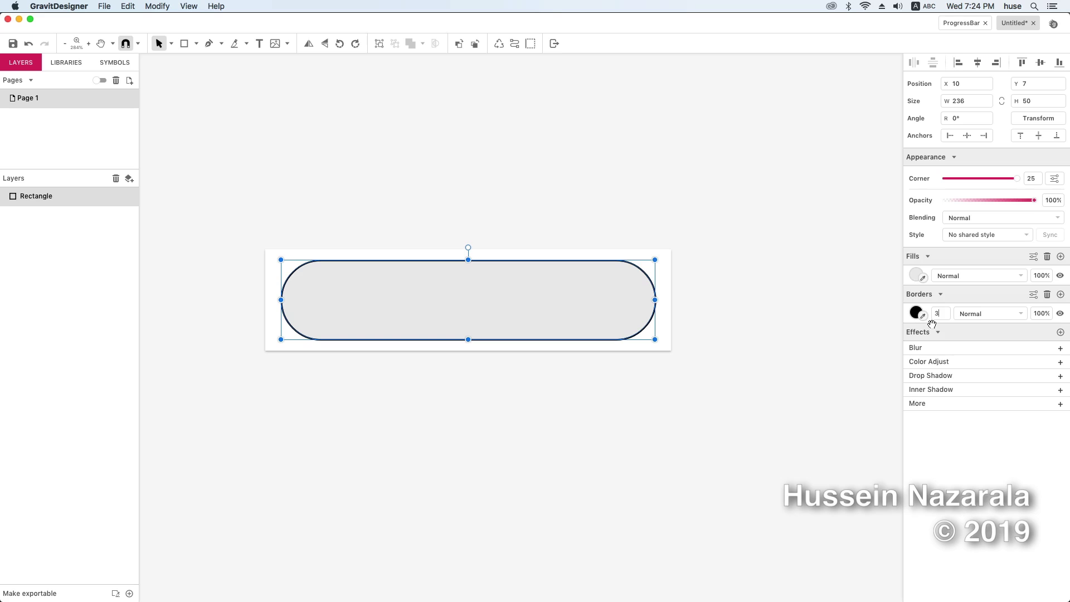
key("Return")
left_click(774, 397)
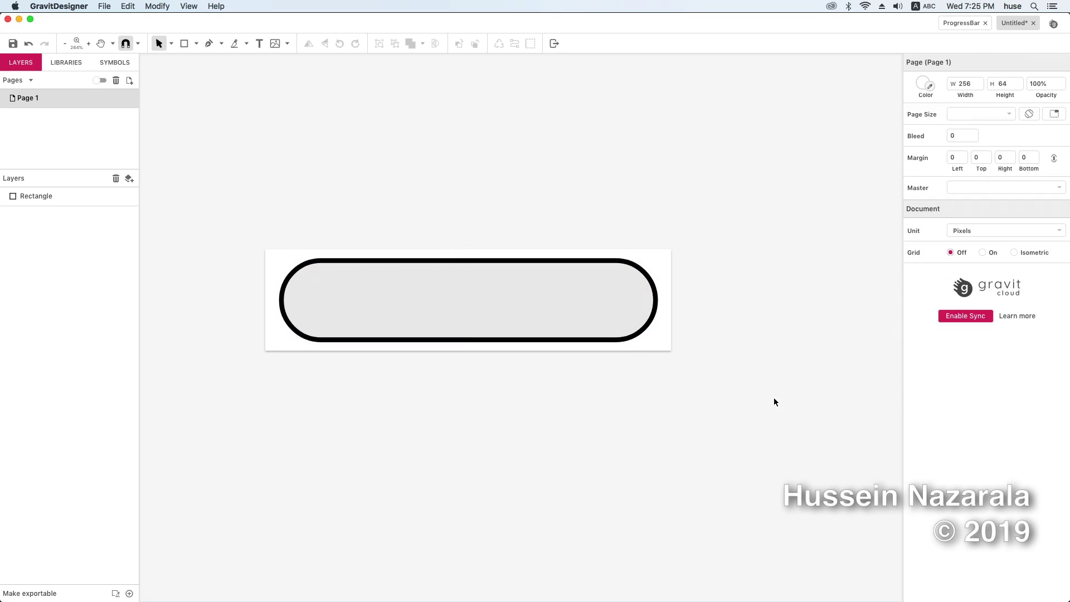
left_click(612, 313)
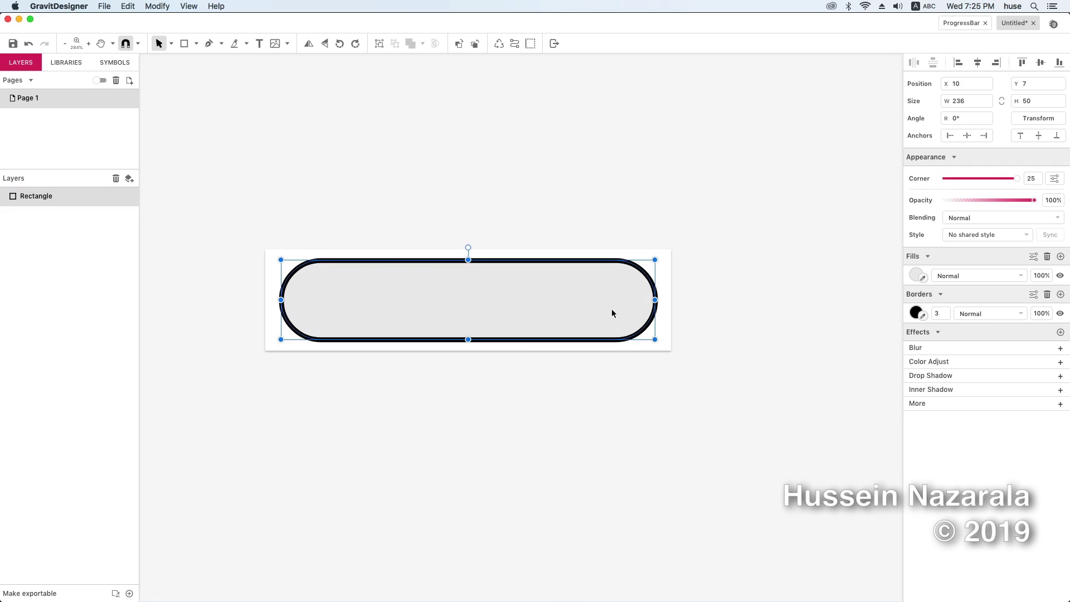
Step: Duplicate the pill and remove the copy's outline
key("super+d")
left_click_drag(573, 315, 584, 339)
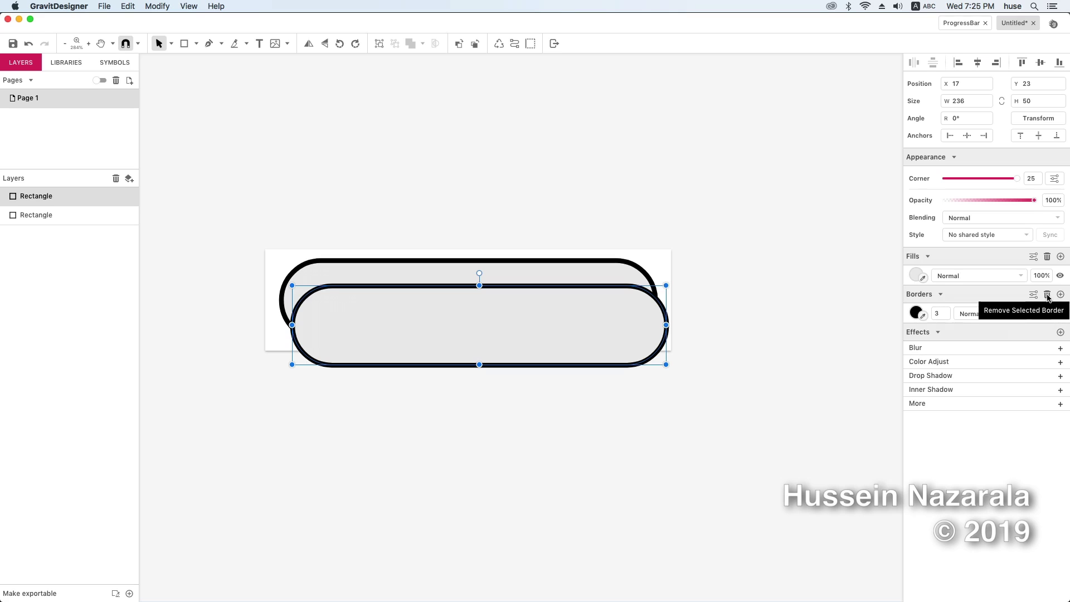
left_click(975, 313)
left_click(1048, 299)
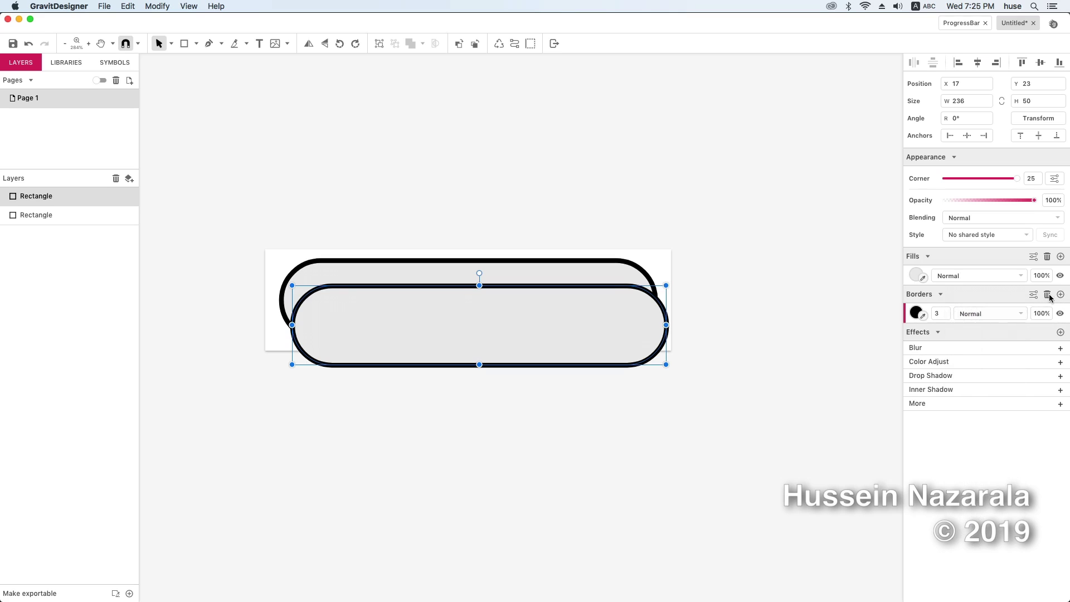
left_click(1048, 300)
Step: Switch the copy's fill to a linear gradient running top to bottom
left_click(915, 277)
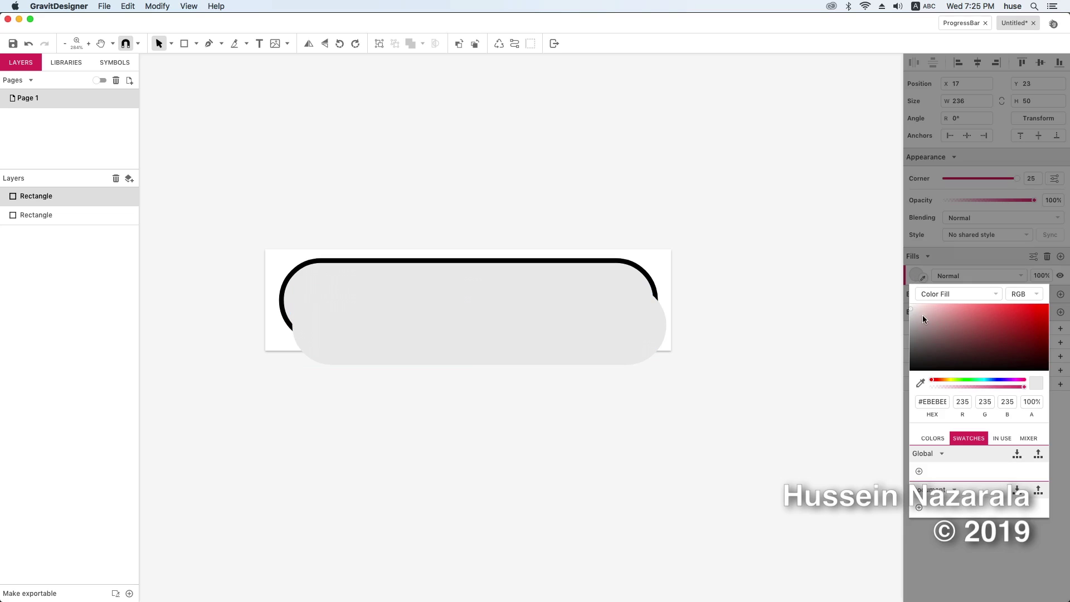
left_click(953, 294)
left_click(953, 301)
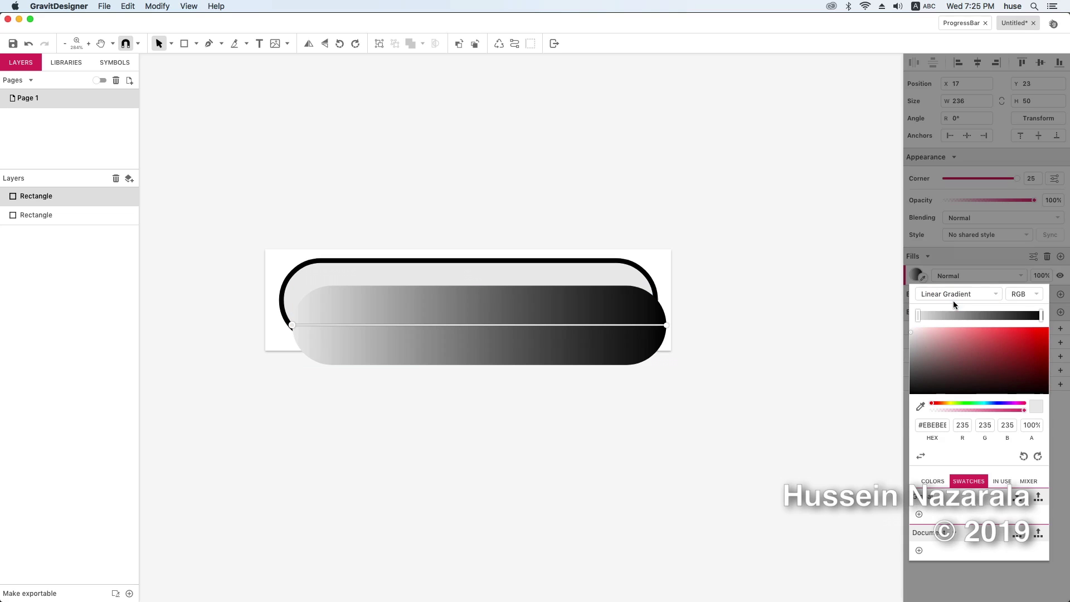
left_click(952, 402)
left_click(1020, 328)
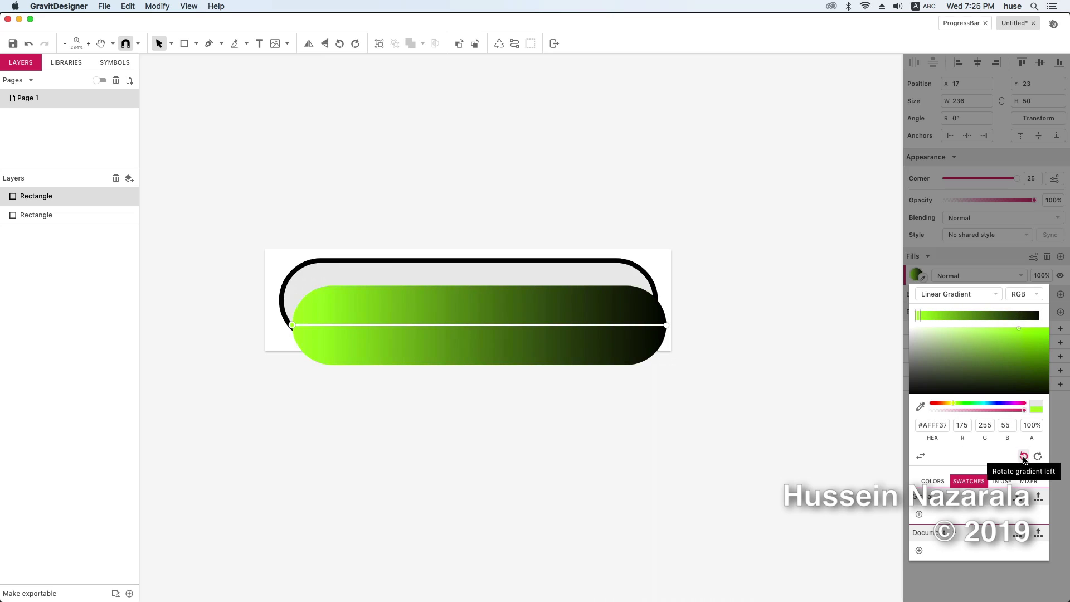
left_click(1024, 457)
Step: Make the gradient's end stops bright yellow
left_click_drag(1041, 316, 975, 315)
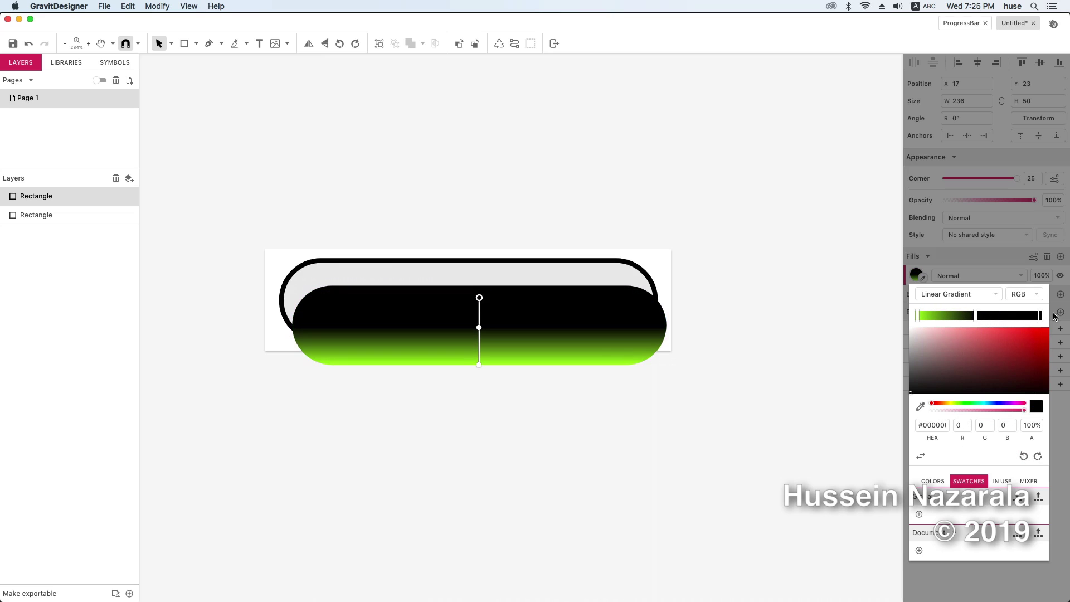
left_click(954, 403)
left_click(1037, 334)
left_click(1034, 355)
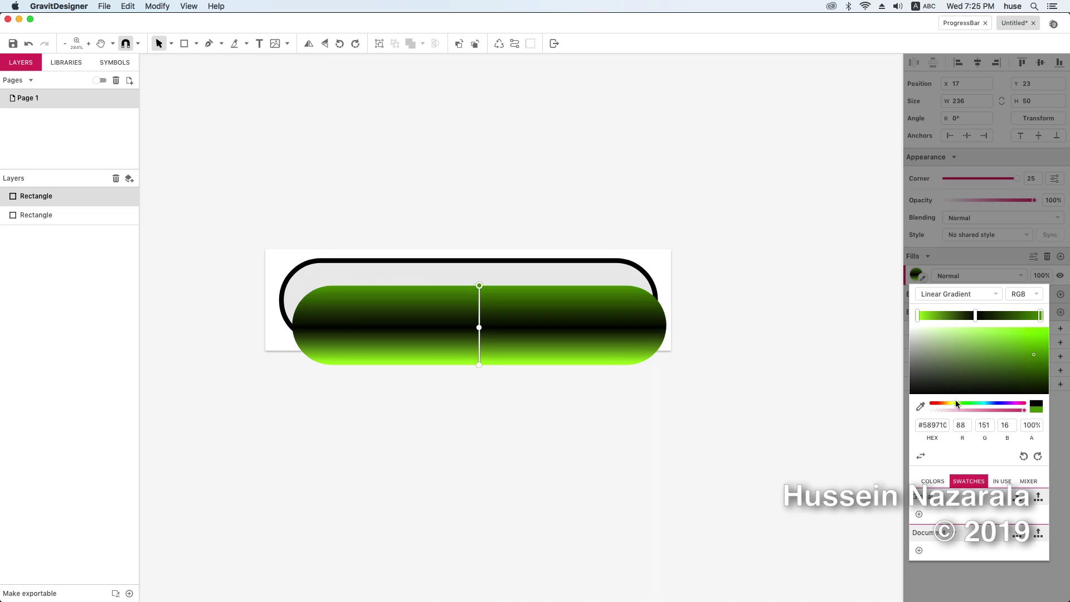
left_click(956, 403)
left_click(1020, 328)
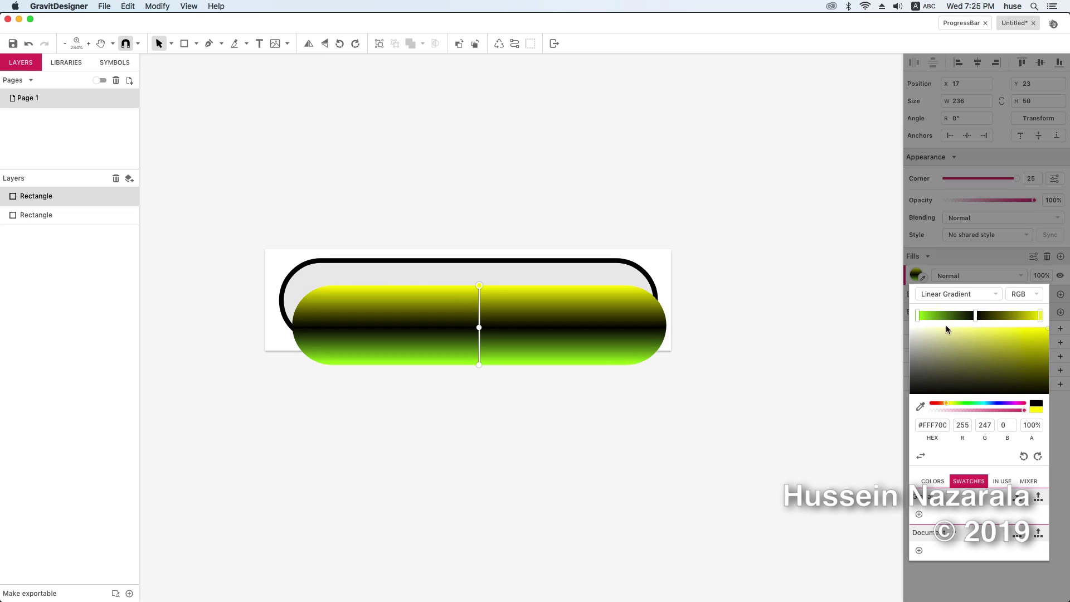
left_click(945, 403)
left_click(1030, 330)
Step: Add a dark gold (#917100) middle stop and place the yellow pill over the original
left_click(983, 316)
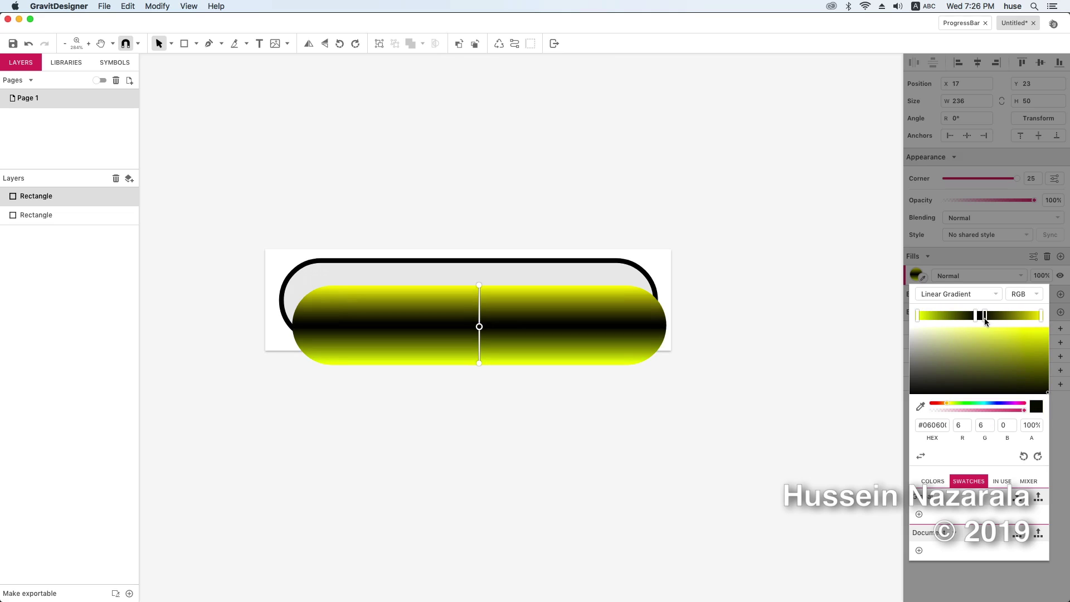
left_click_drag(985, 321, 984, 334)
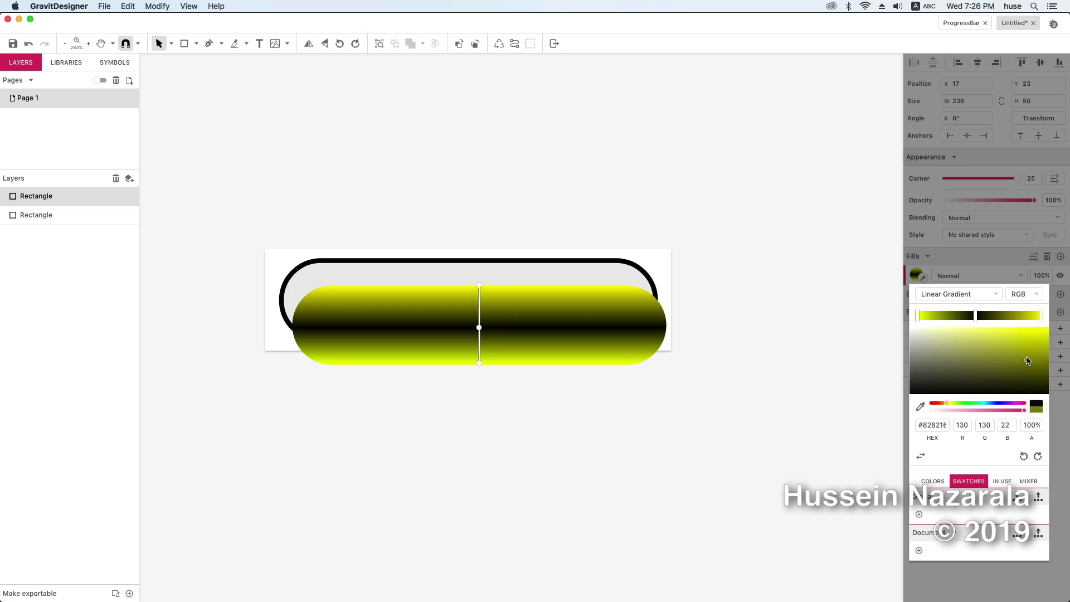
left_click(984, 320)
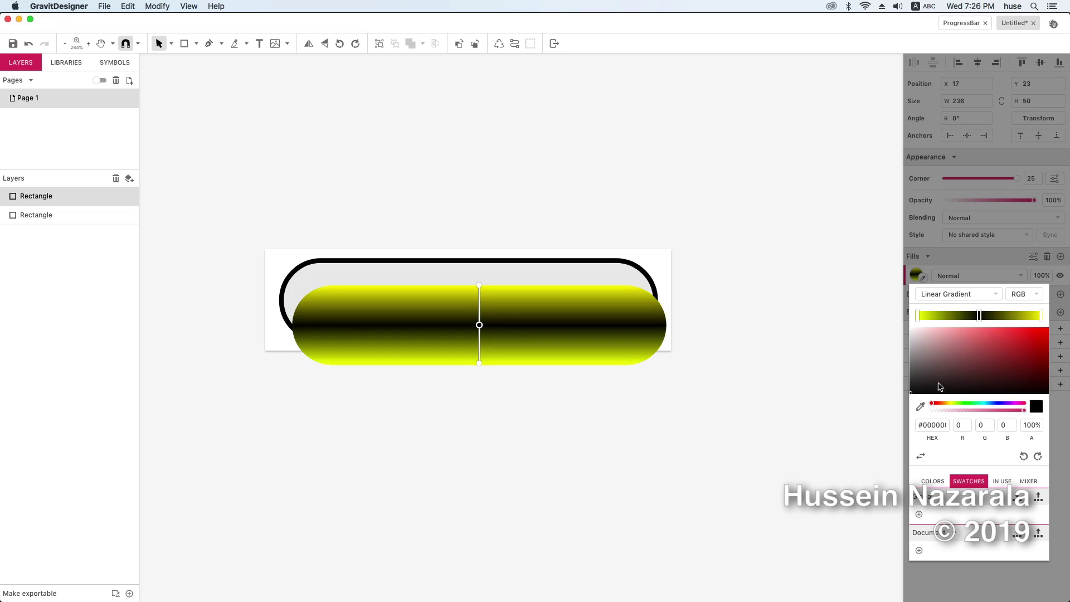
left_click(1005, 352)
left_click(955, 403)
left_click_drag(954, 404, 944, 405)
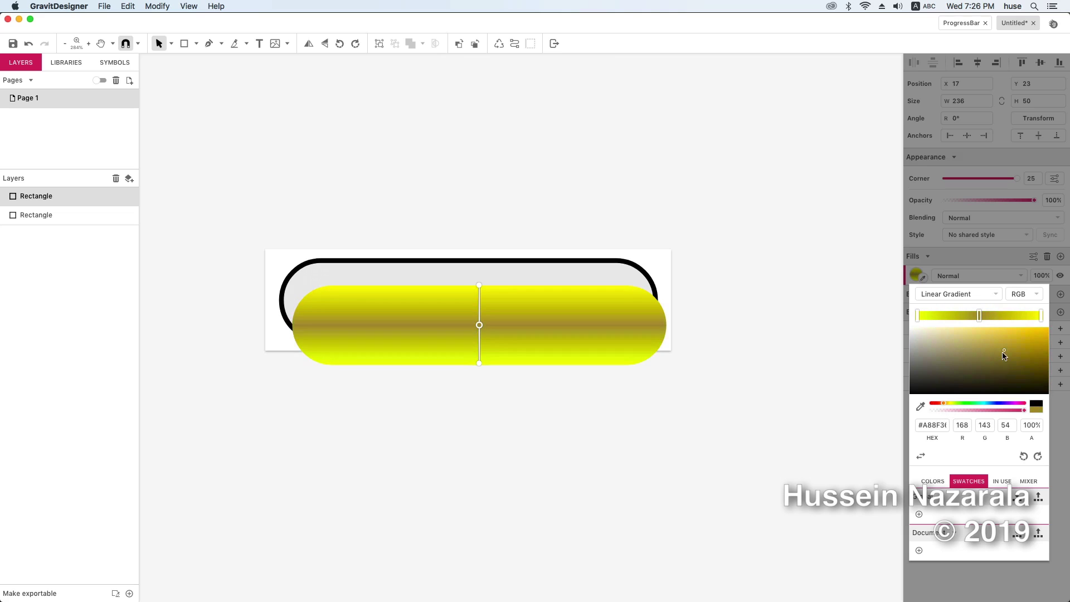
left_click(1048, 358)
left_click(1051, 357)
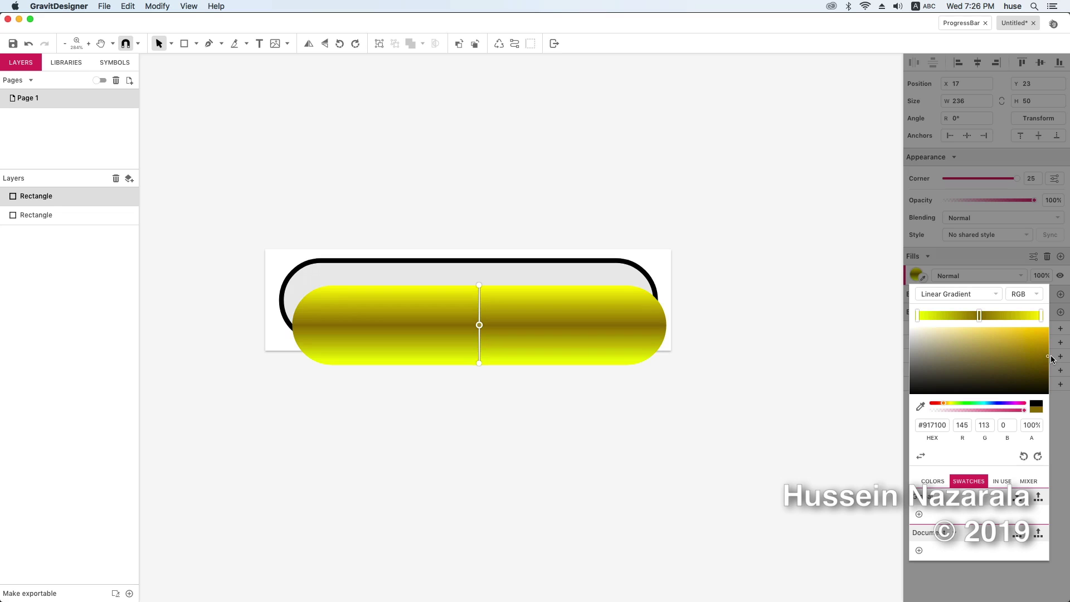
left_click(876, 355)
left_click_drag(551, 349, 539, 327)
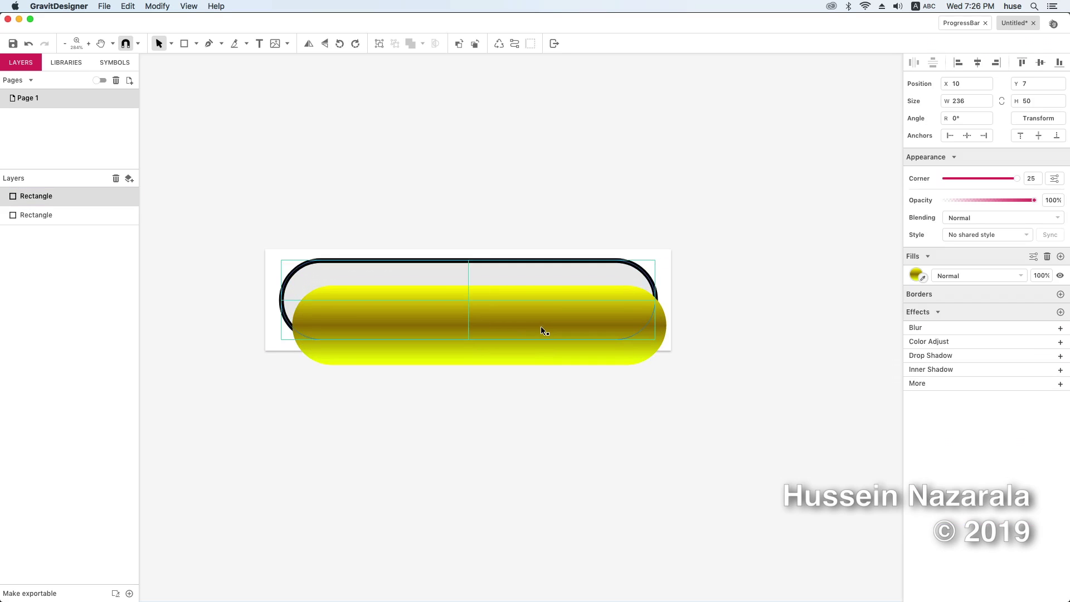
Step: Give only the yellow gradient pill a Blur effect with radius 0.7
left_click_drag(431, 196, 502, 383)
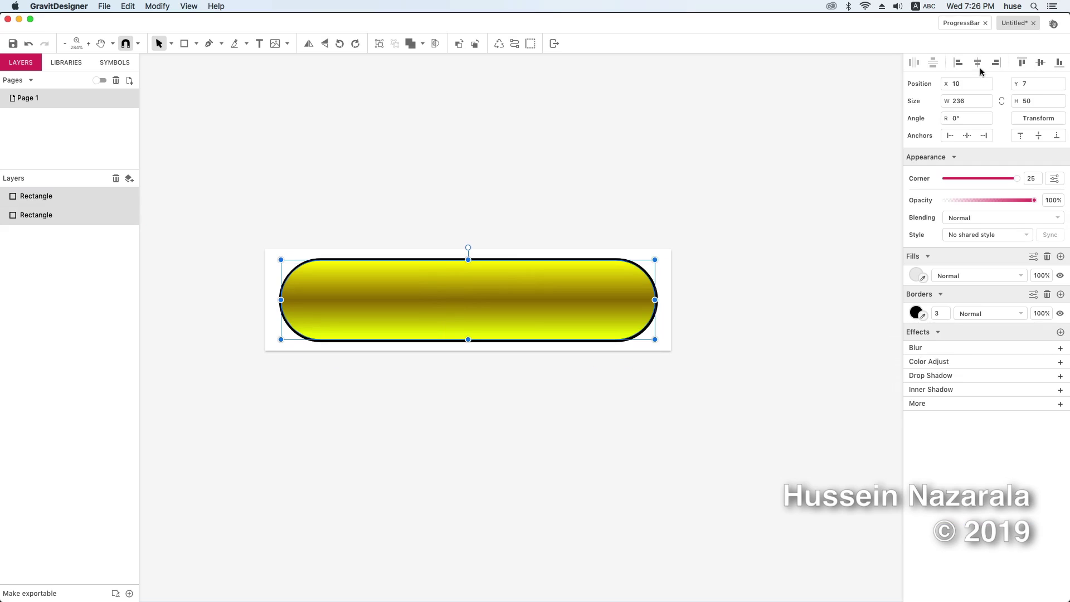
left_click(789, 326)
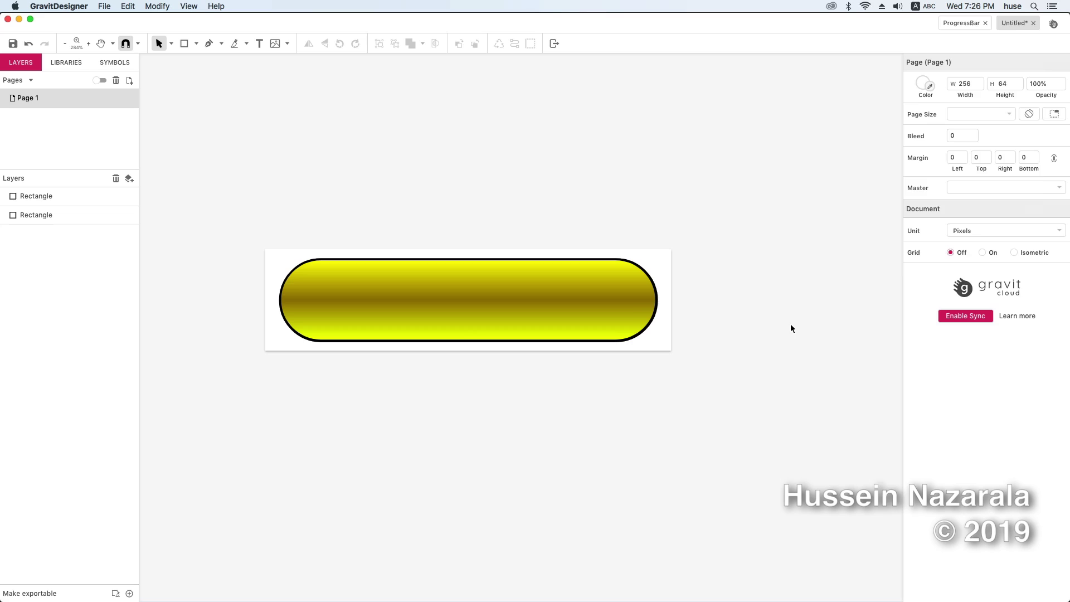
left_click(630, 311)
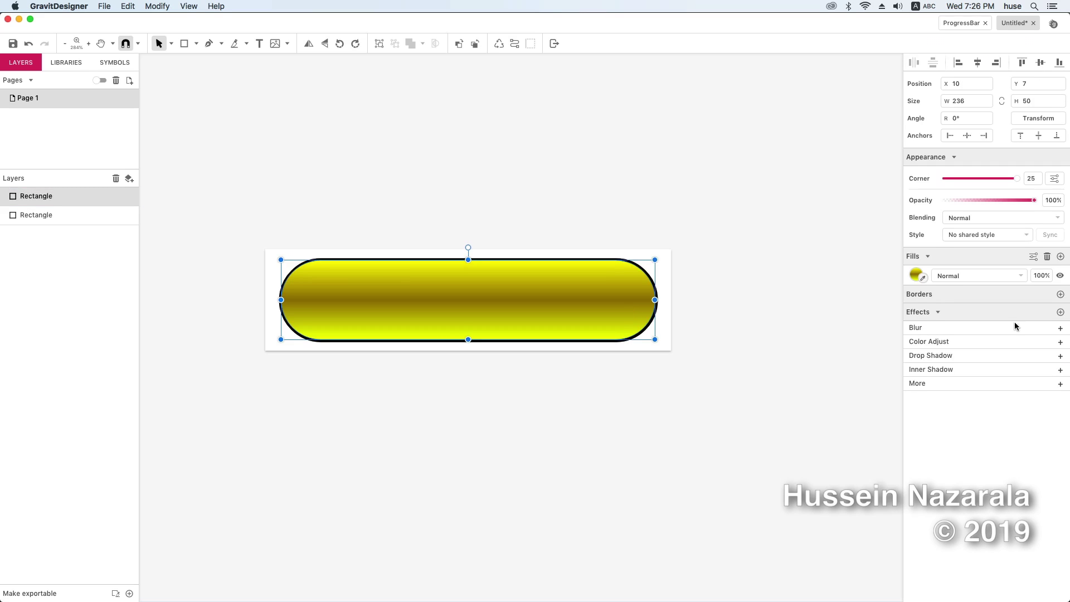
left_click(1060, 328)
left_click_drag(962, 352, 958, 352)
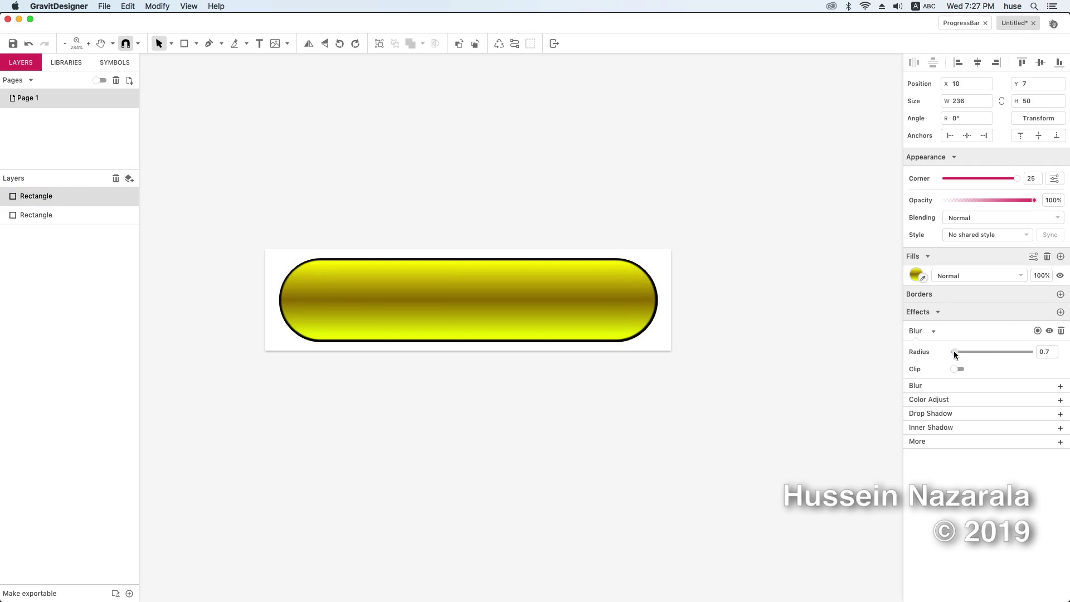
left_click(649, 424)
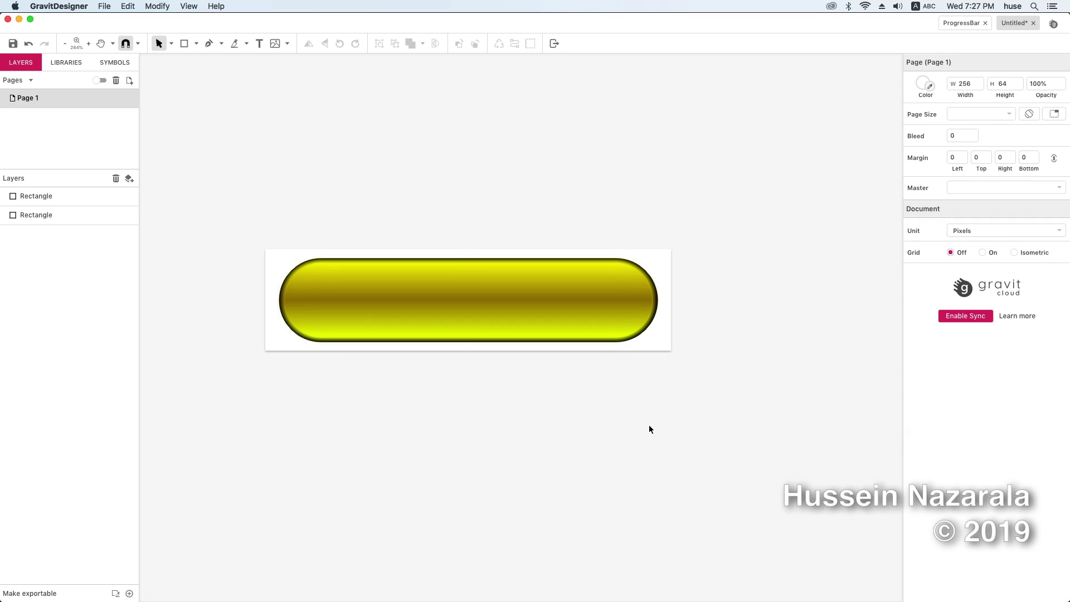
Step: Hide the yellow pill and export the grey bar as transparent PNG Progress-gray.png into Assets
left_click(133, 197)
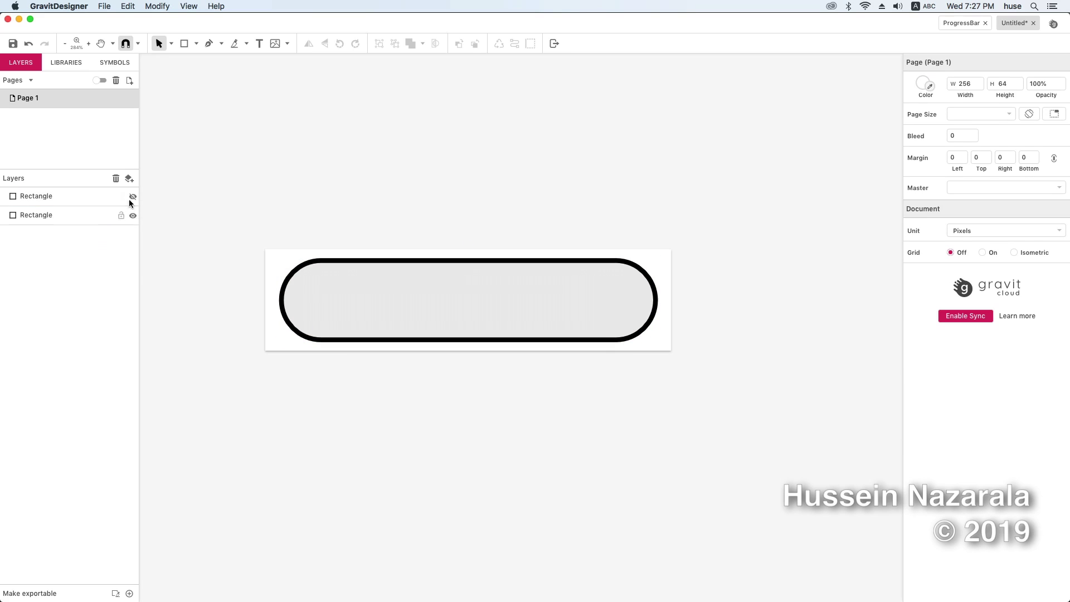
left_click(102, 6)
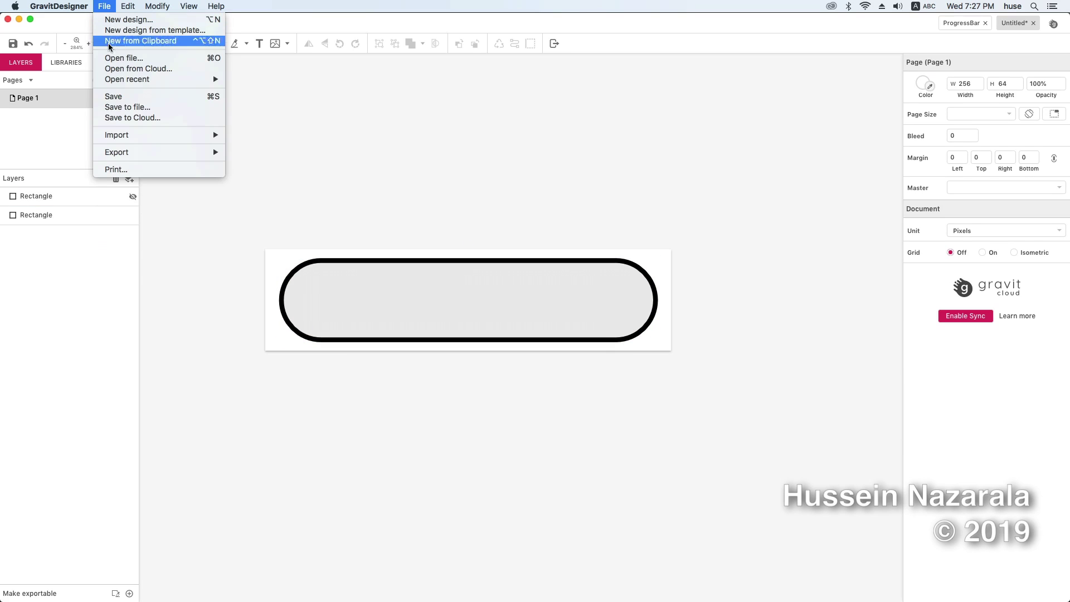
mouse_move(115, 152)
left_click(250, 157)
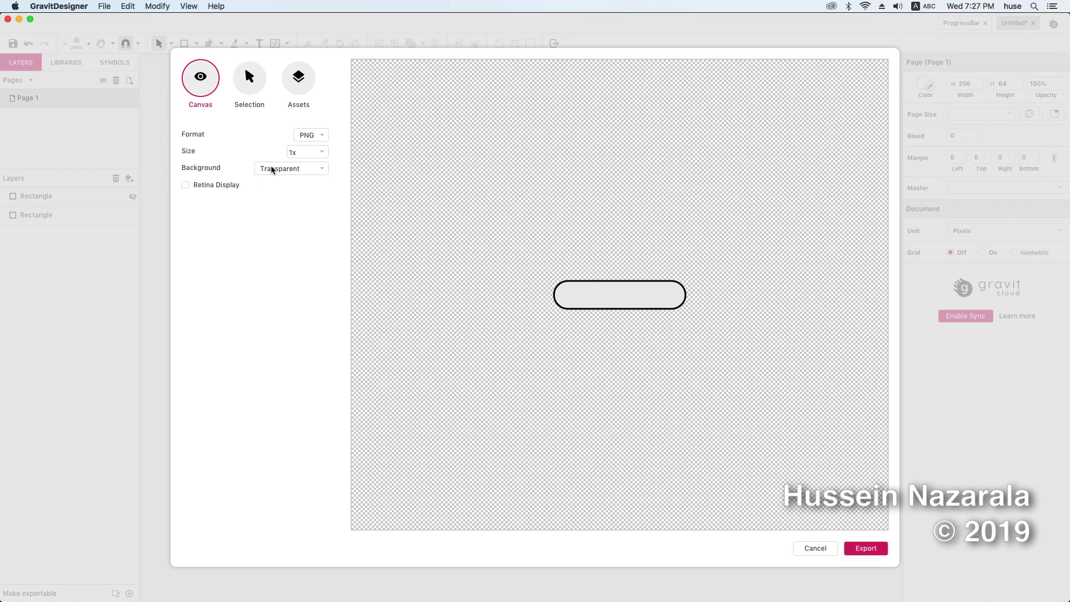
left_click(873, 551)
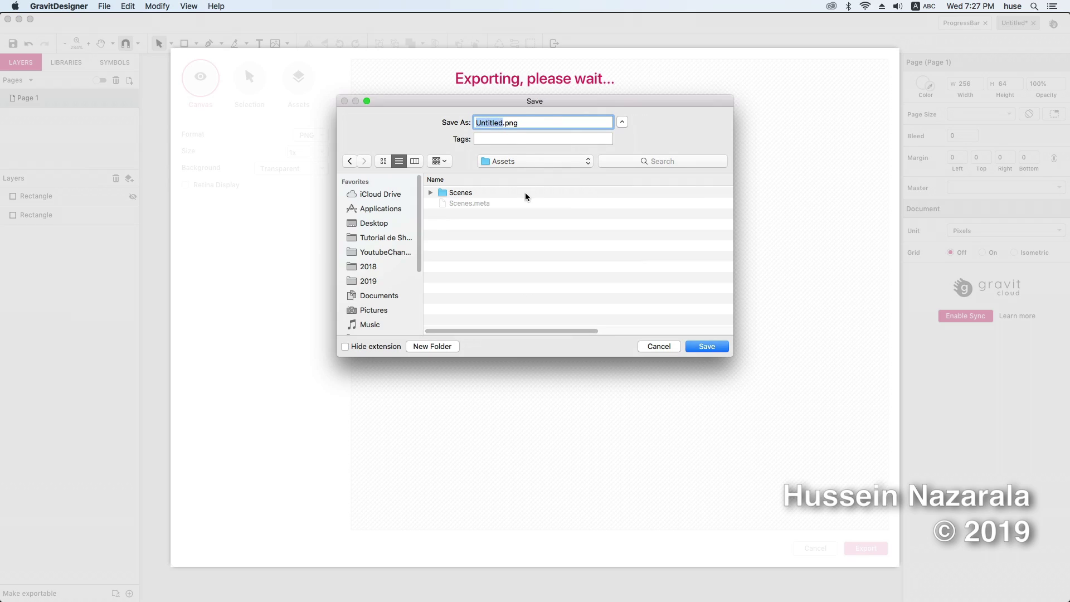
type("Progress-")
type("gray")
left_click(716, 347)
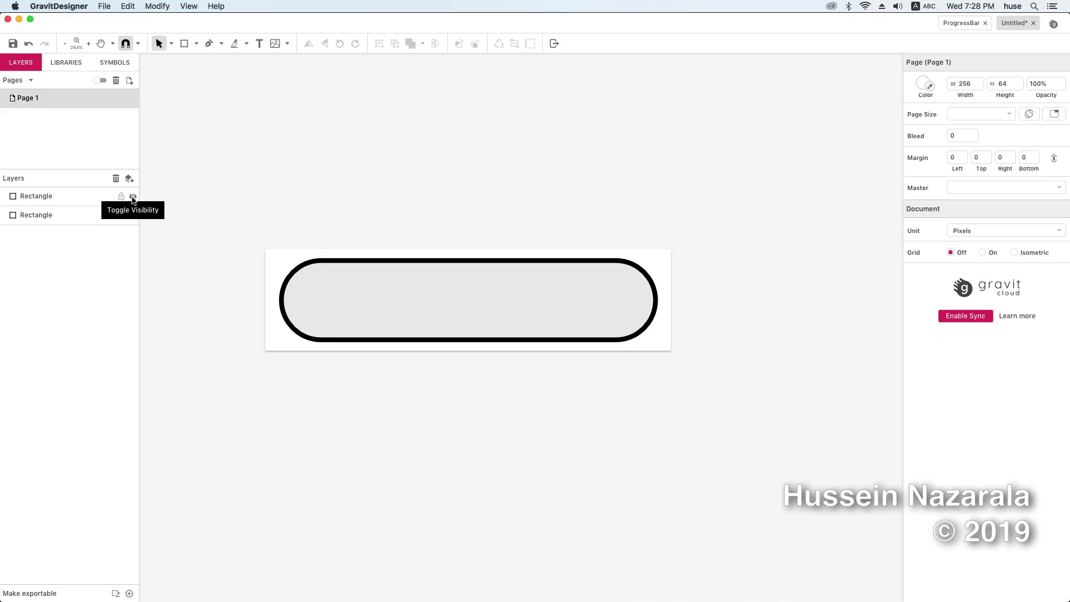
left_click(133, 197)
Step: Hide the grey bar and start a PNG export, selecting 'gray' in the file name to replace
left_click(134, 217)
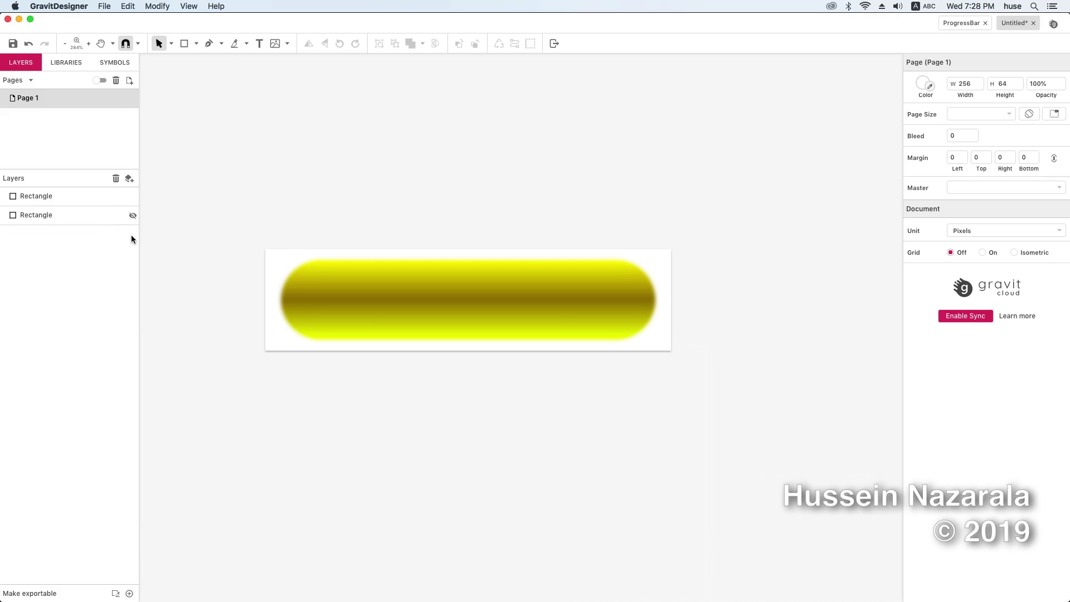
left_click(105, 7)
mouse_move(127, 156)
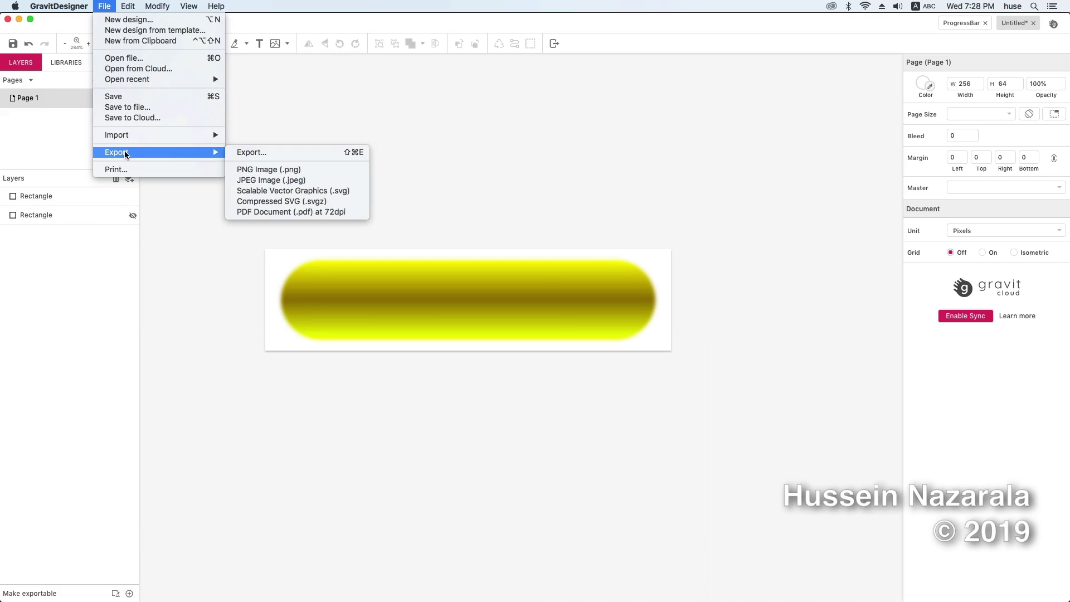
left_click(244, 155)
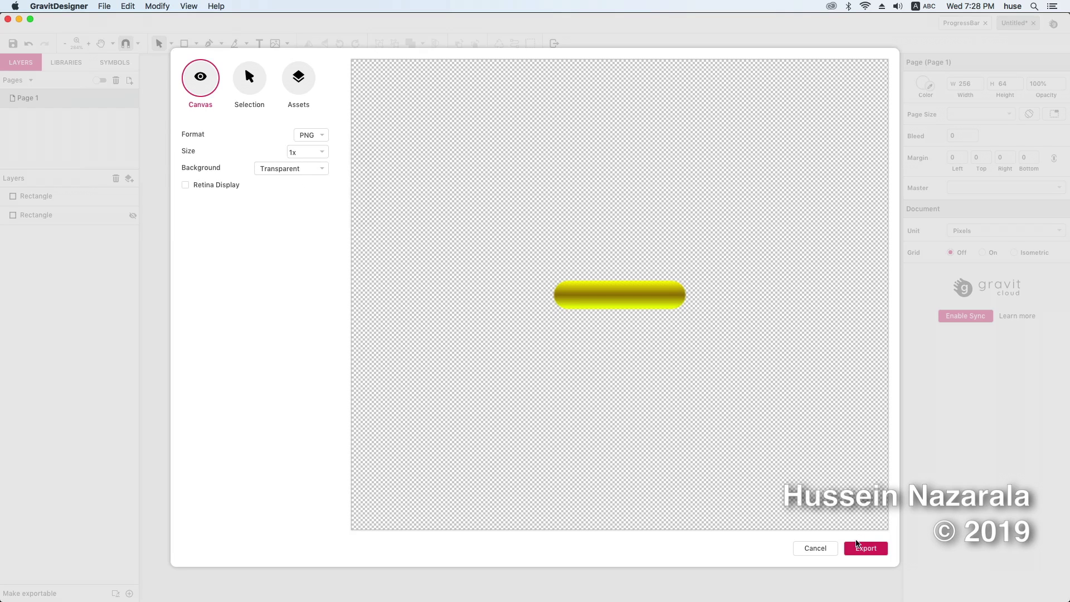
left_click(856, 548)
left_click(492, 192)
double_click(522, 123)
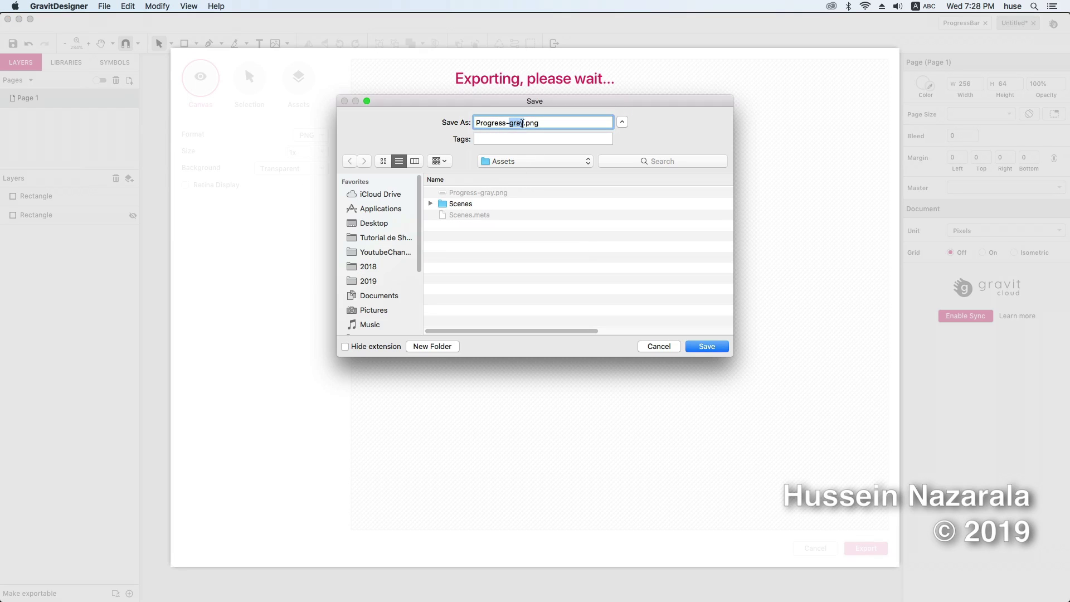
Step: Save Progress-yellow.png and apply Alpha Is Transparency to the yellow texture in Unity
type("yellow")
left_click(705, 347)
left_click(844, 350)
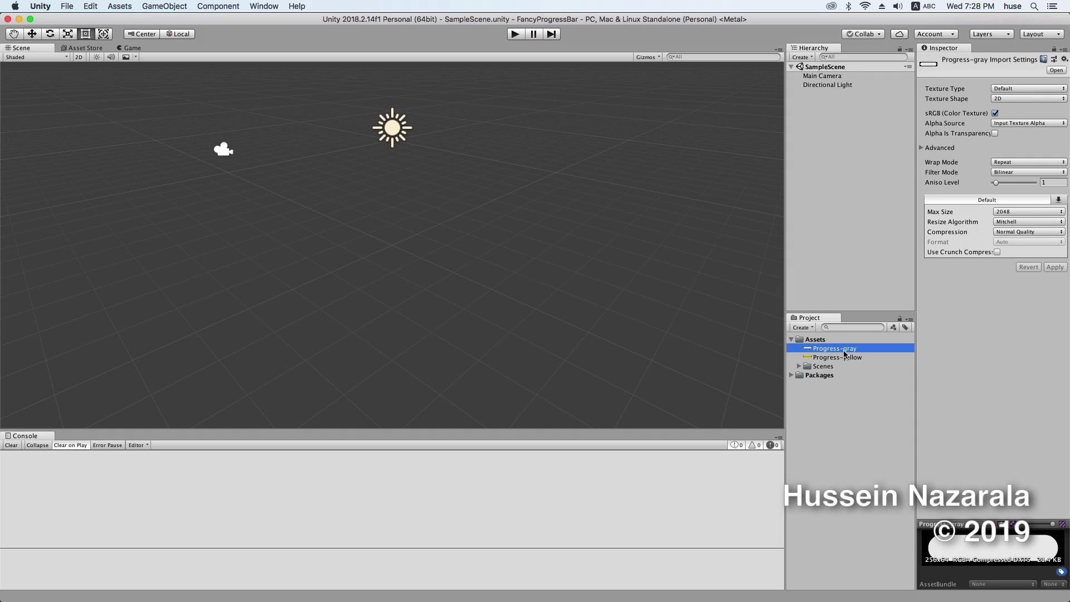
left_click(844, 358)
left_click(844, 349)
left_click(845, 357)
left_click(996, 134)
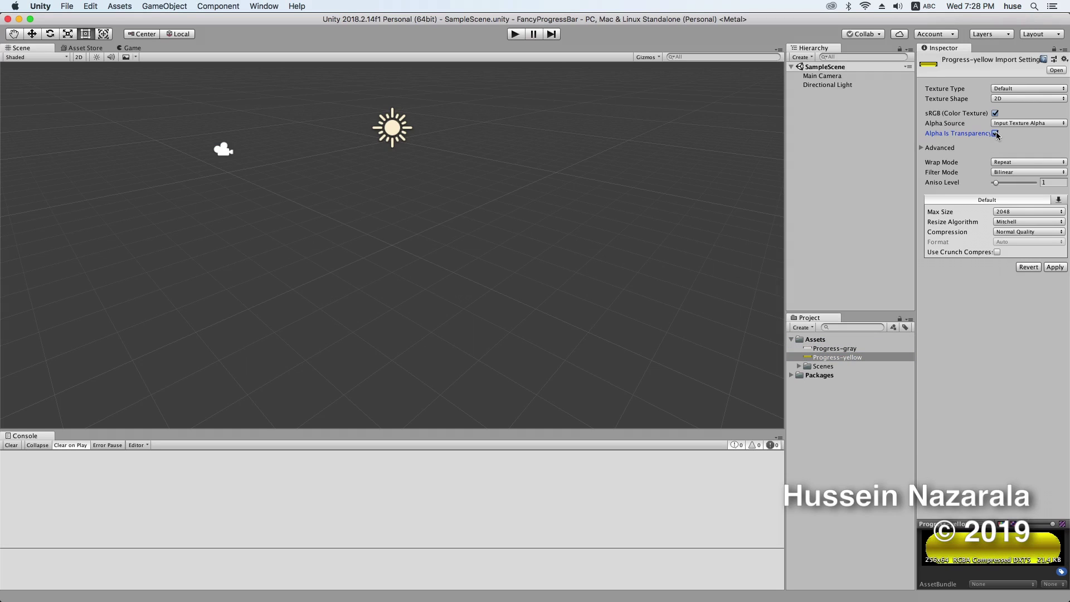
left_click(1054, 269)
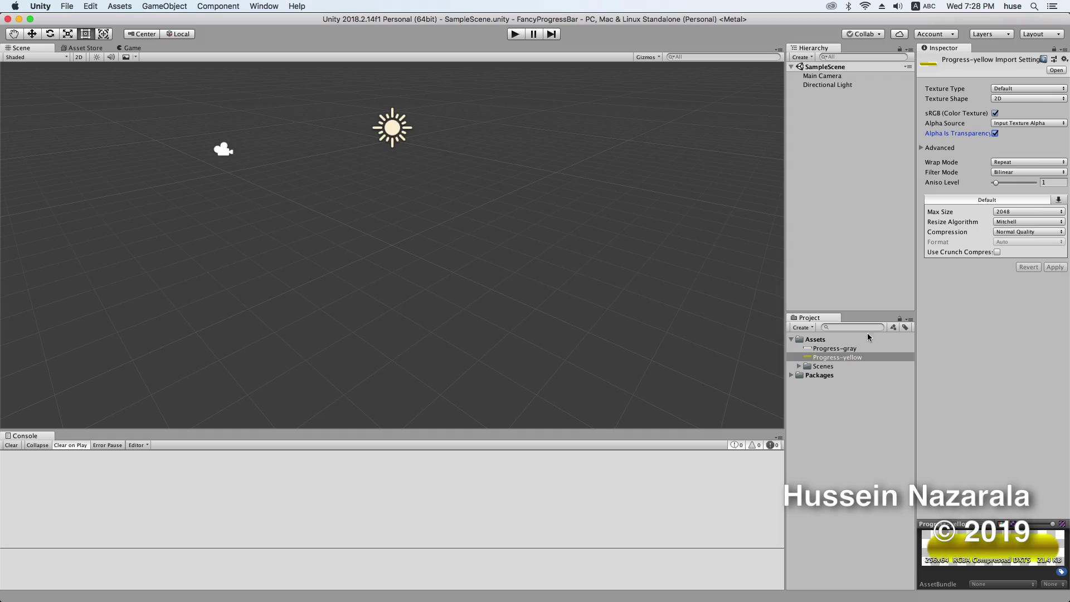
Step: Apply Alpha Is Transparency to the Progress-gray texture
left_click(844, 349)
left_click(995, 134)
left_click(1055, 269)
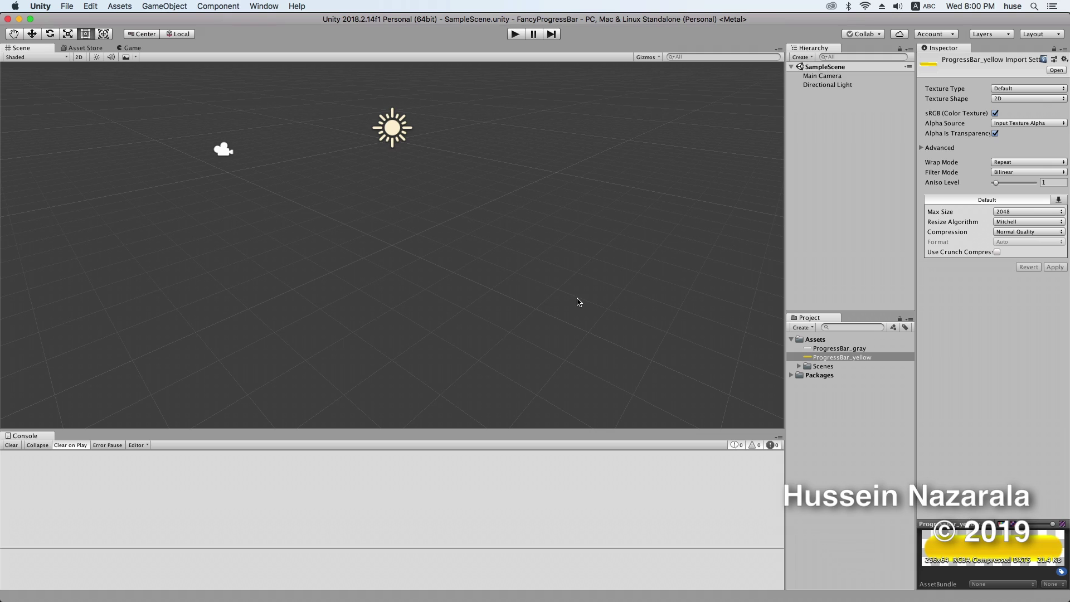
Step: Add a Quad to the scene and scale it to X 2.56, Y 0.64
left_click(184, 6)
mouse_move(168, 40)
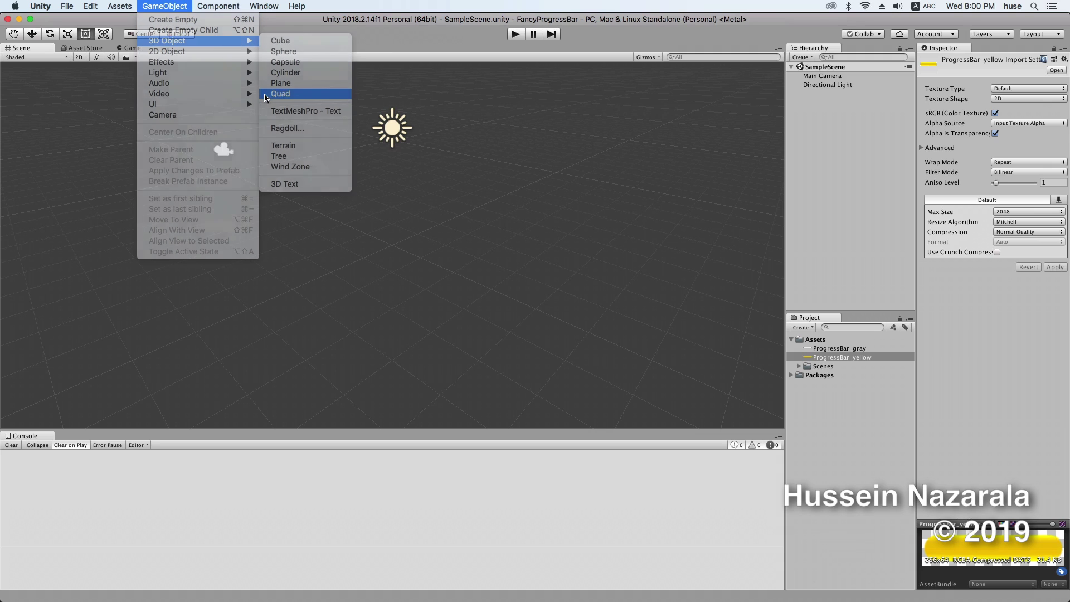
left_click(266, 94)
key("t")
key("f")
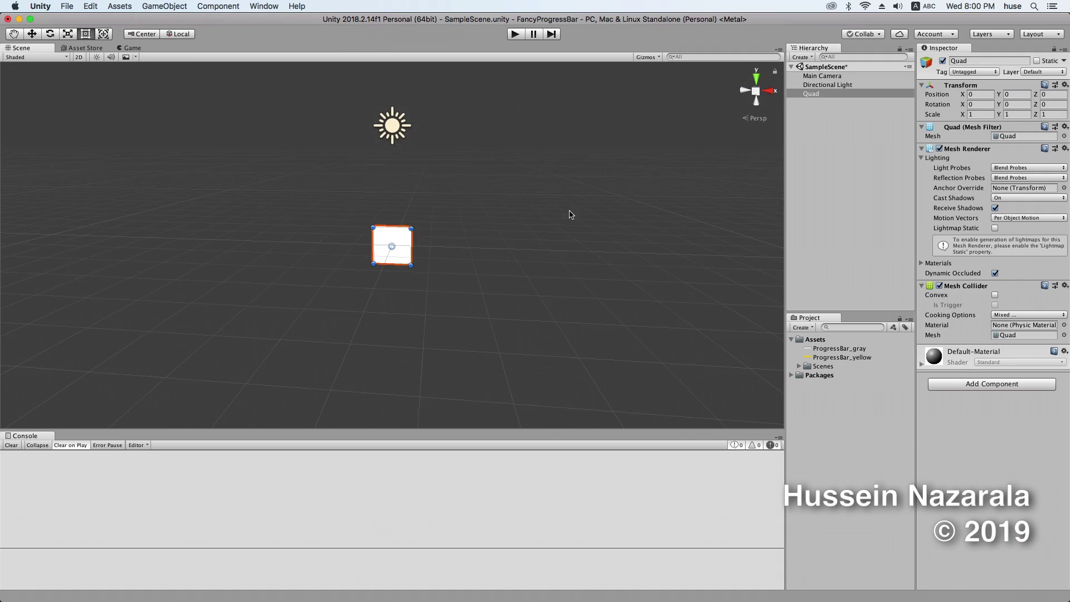
scroll(563, 204, "up", 5)
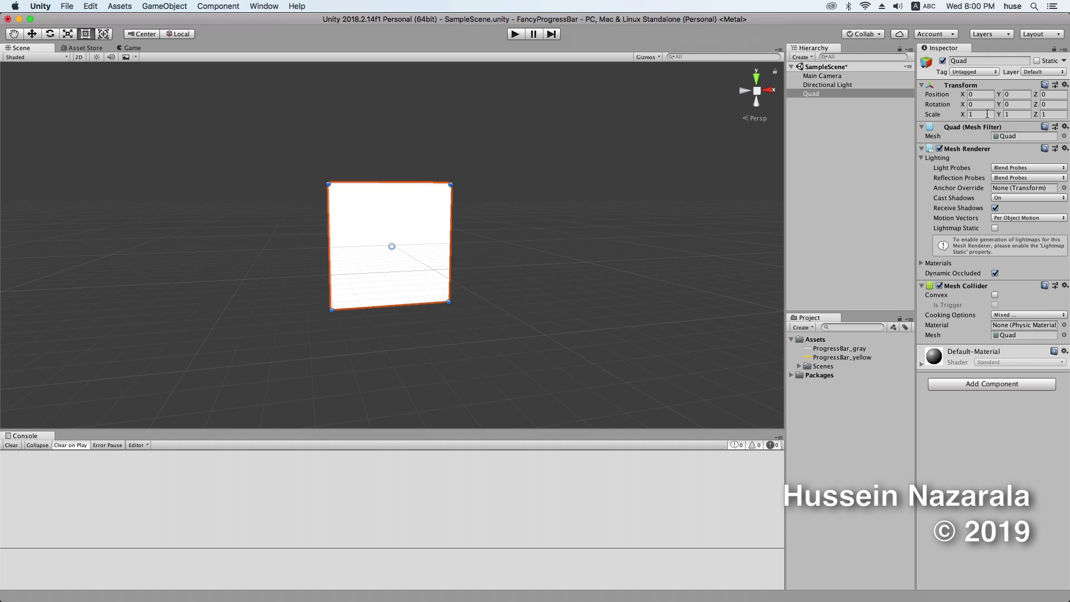
left_click_drag(963, 115, 967, 115)
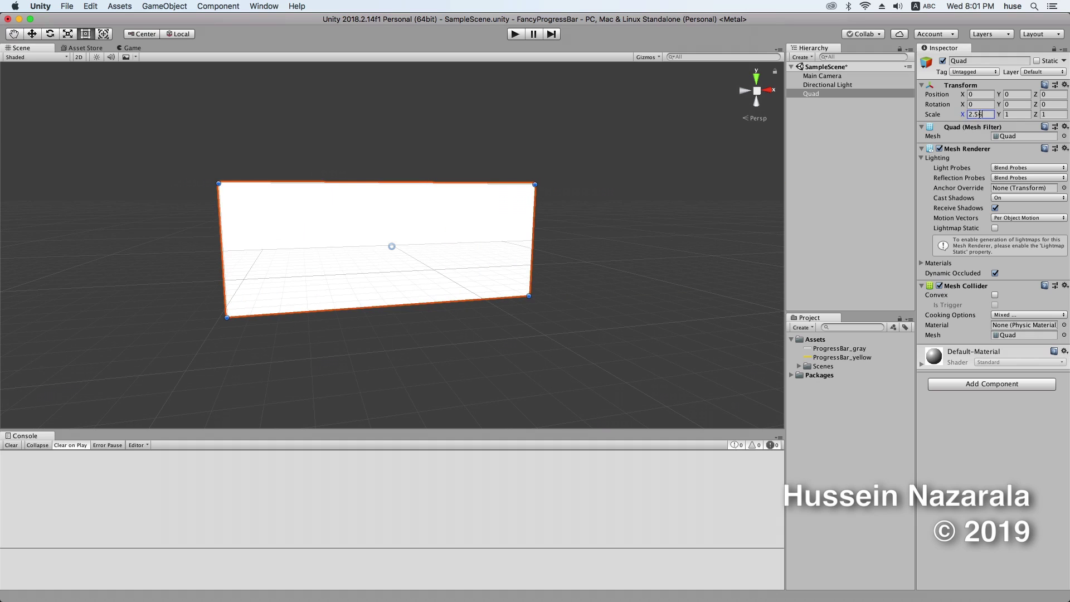
left_click(1001, 115)
type("0.65")
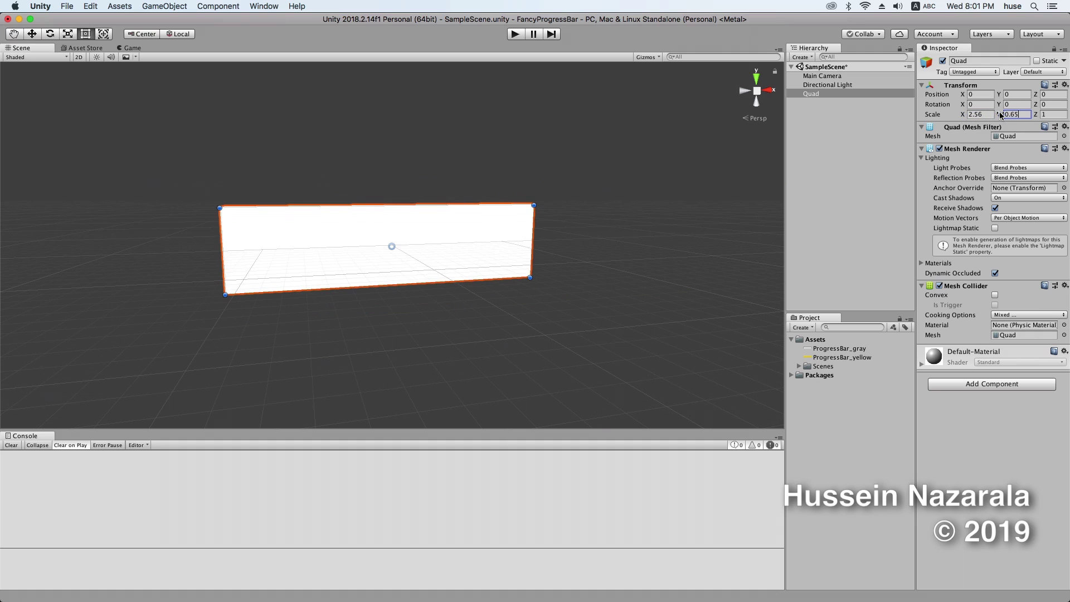
key("BackSpace")
type("4")
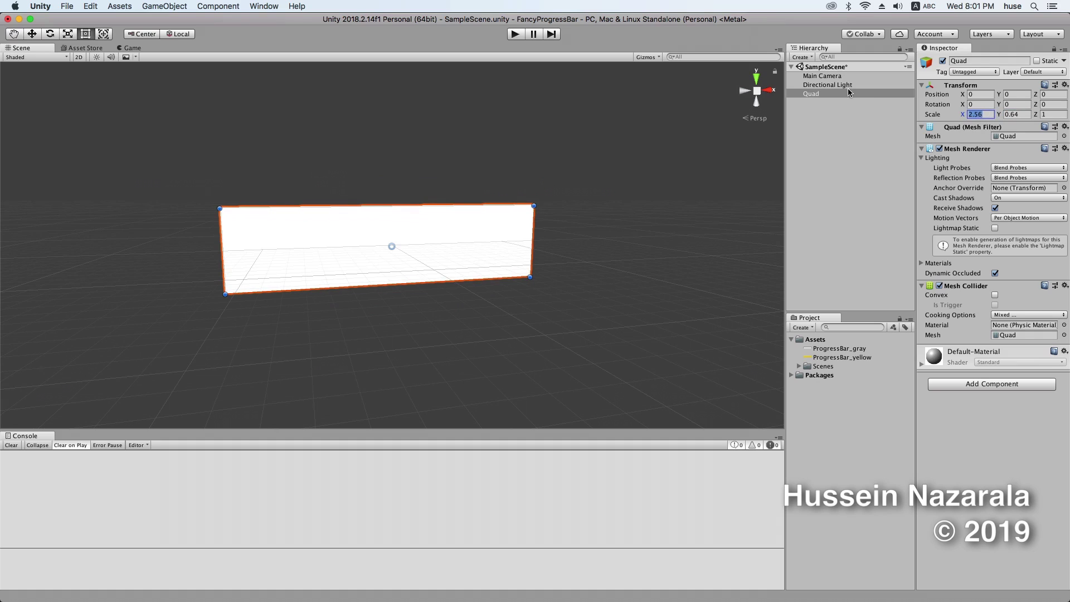
Step: Delete the Directional Light and reselect the Quad
left_click(825, 85)
right_click(846, 86)
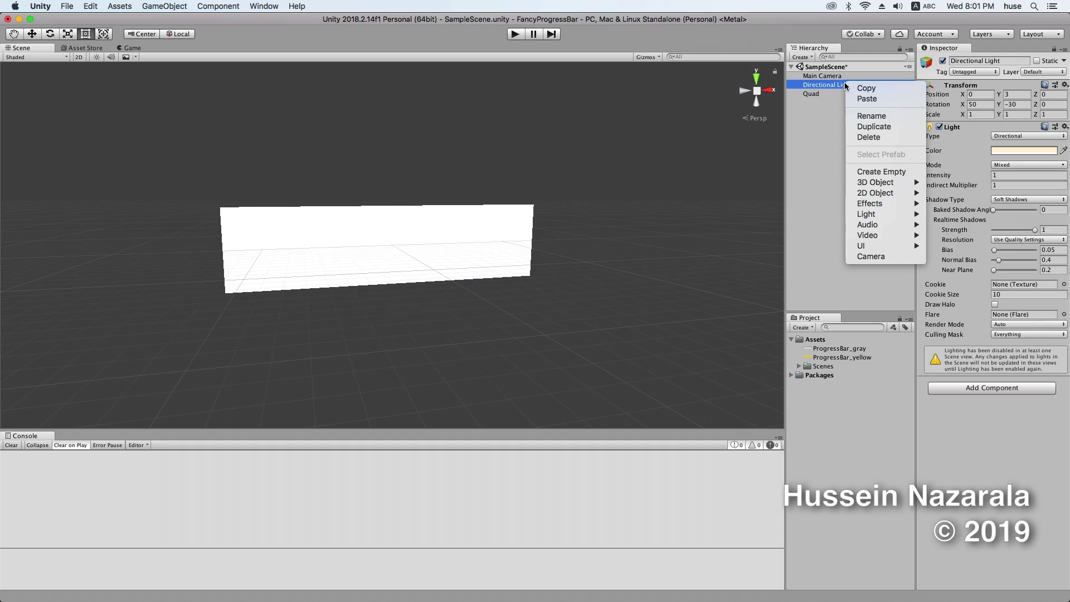
left_click(859, 138)
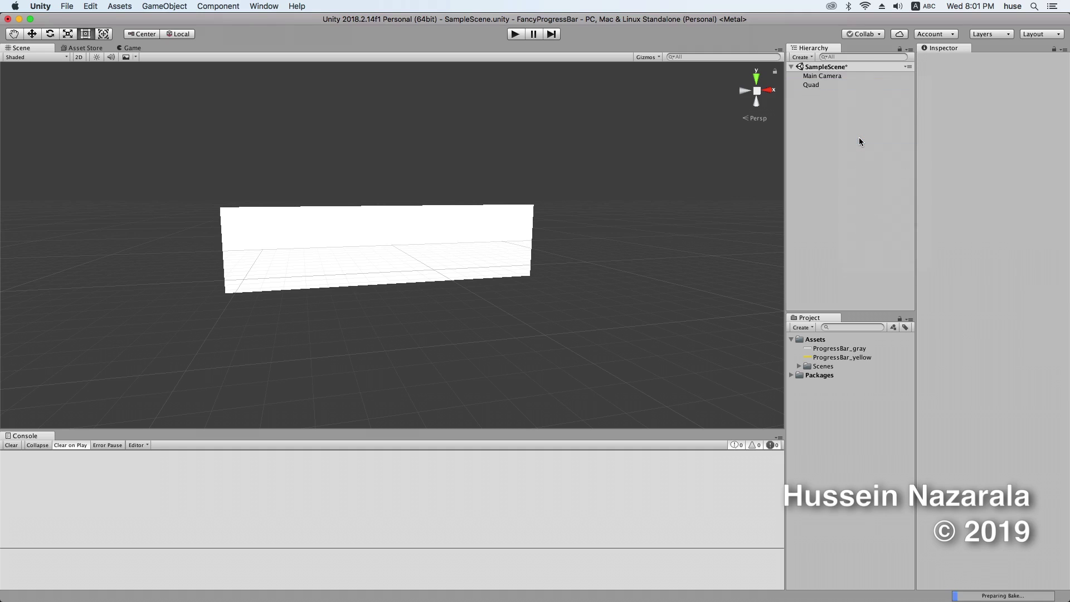
left_click(815, 85)
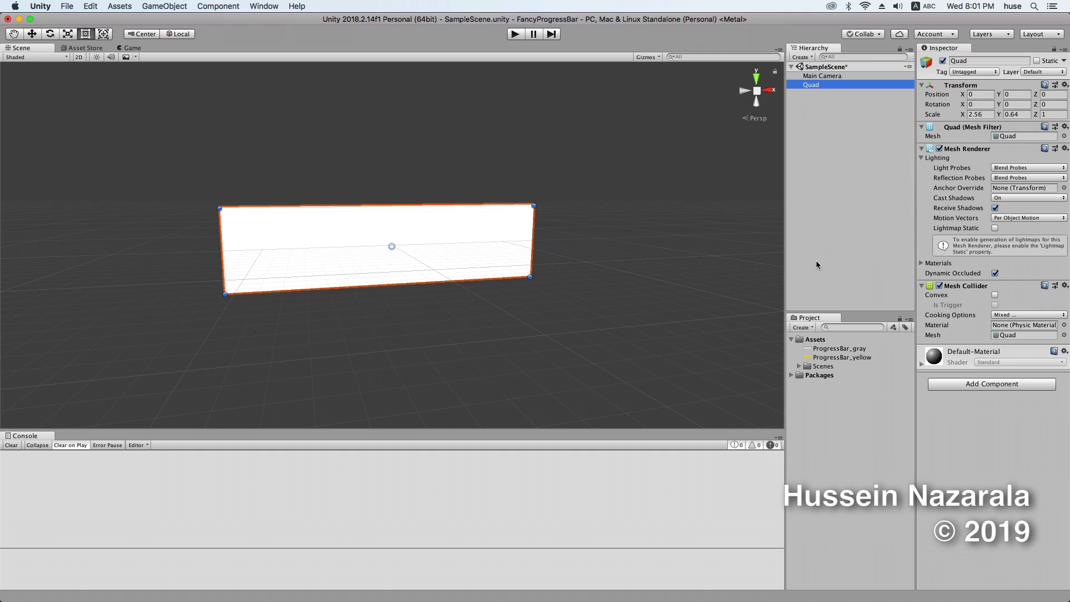
left_click(810, 331)
Step: Create an Unlit Shader named SimpleProgress
mouse_move(816, 362)
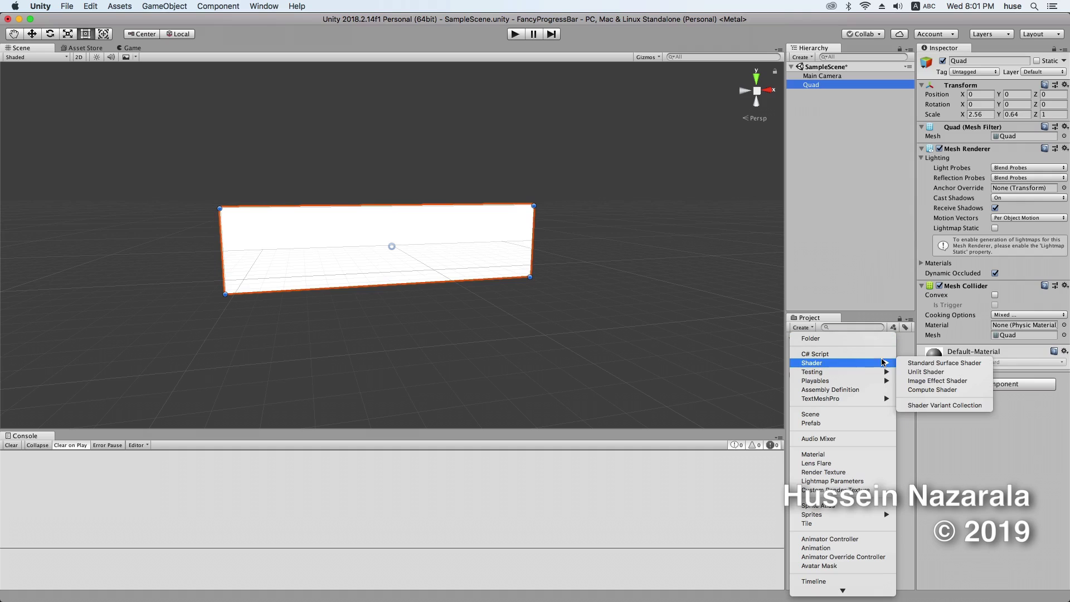
left_click(914, 373)
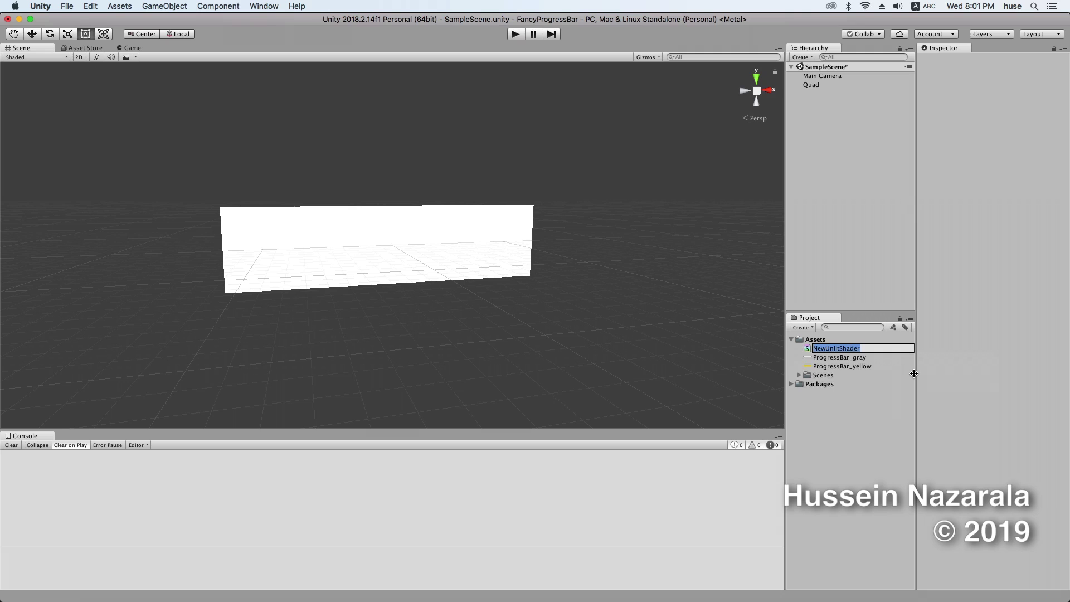
type("SimpleProgress")
key("Return")
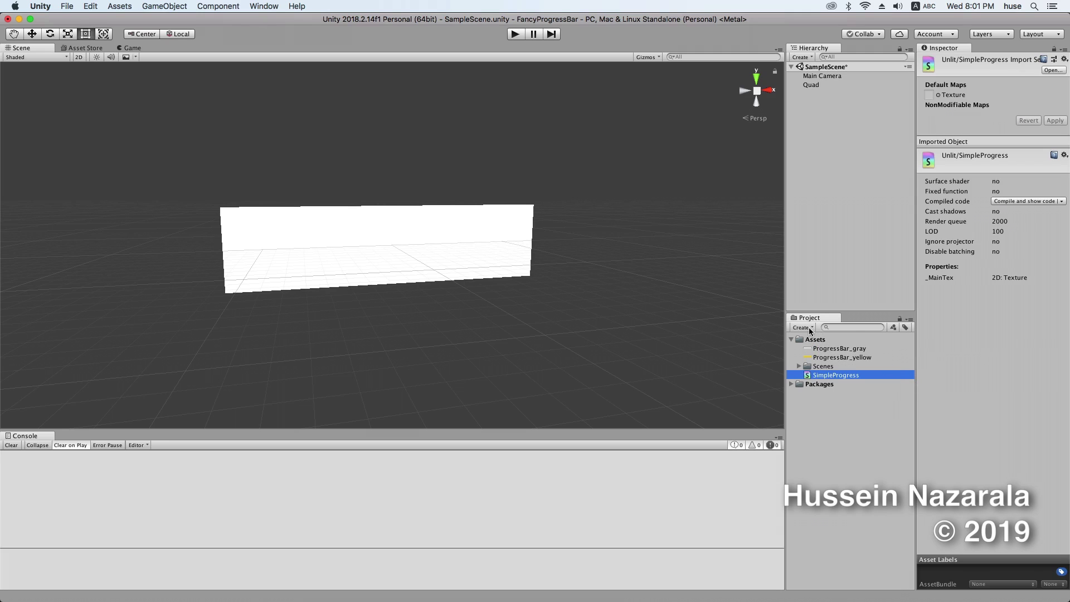
Step: Create a material named MAT_SimpleProgress and open the SimpleProgress shader in Visual Studio
left_click(811, 333)
left_click(828, 453)
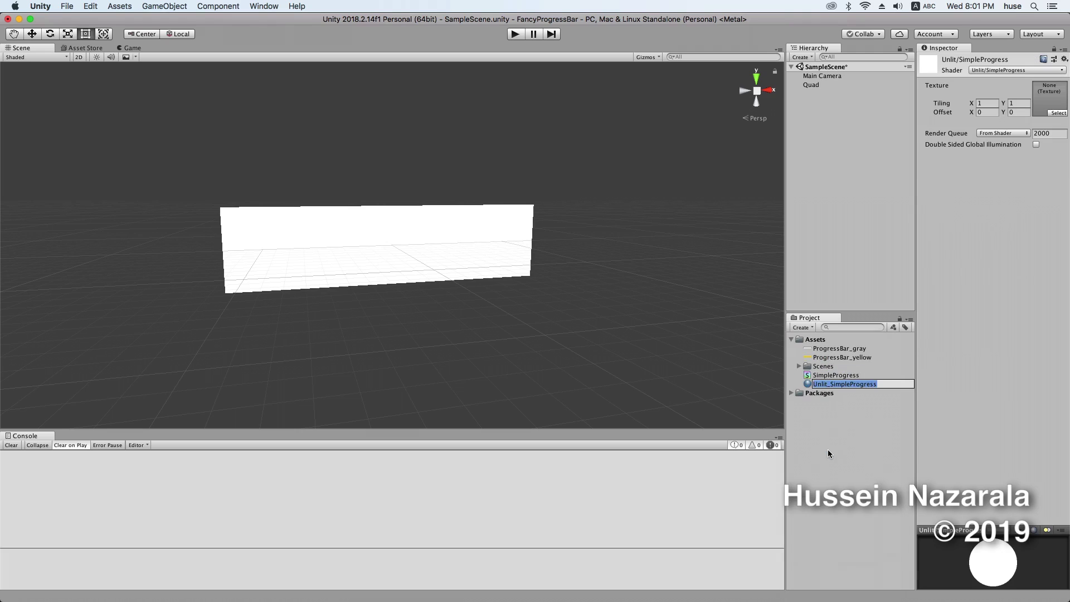
type("MAT_Simple")
type("Progress")
key("Return")
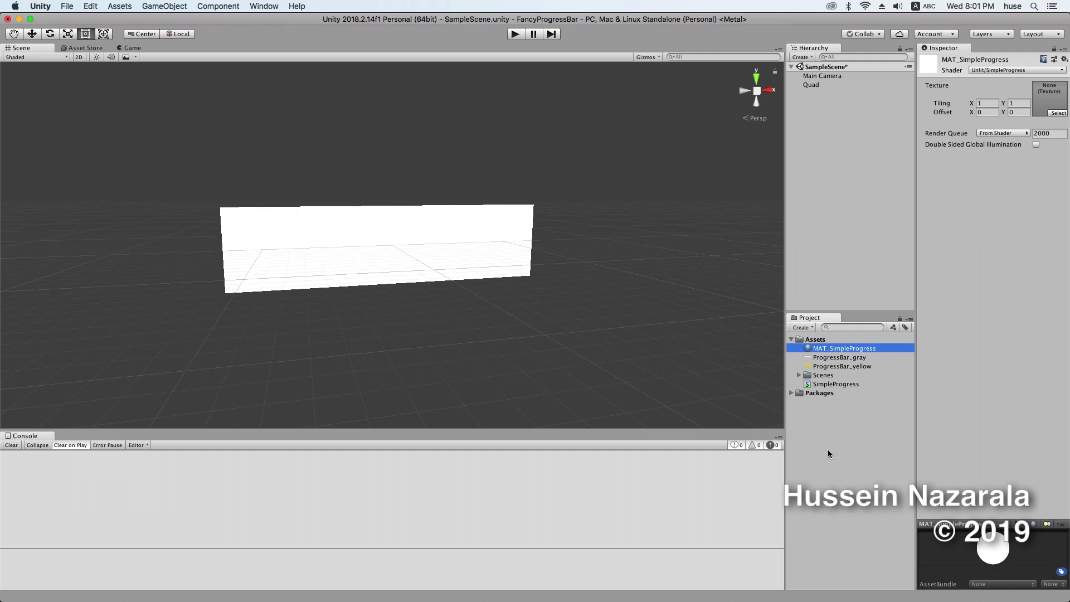
double_click(822, 385)
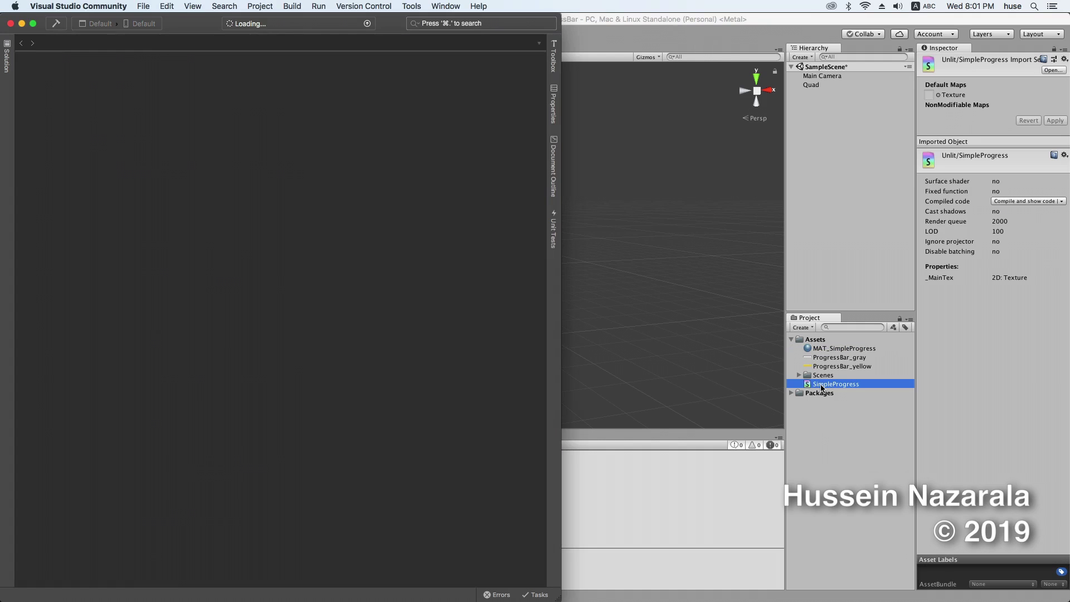
left_click(574, 171)
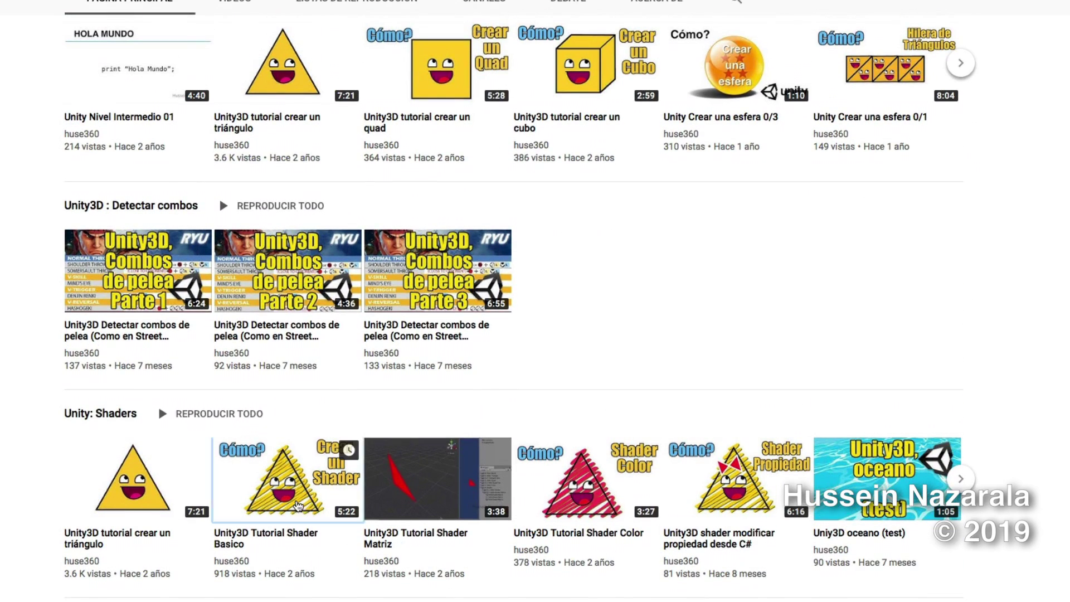
left_click(296, 501)
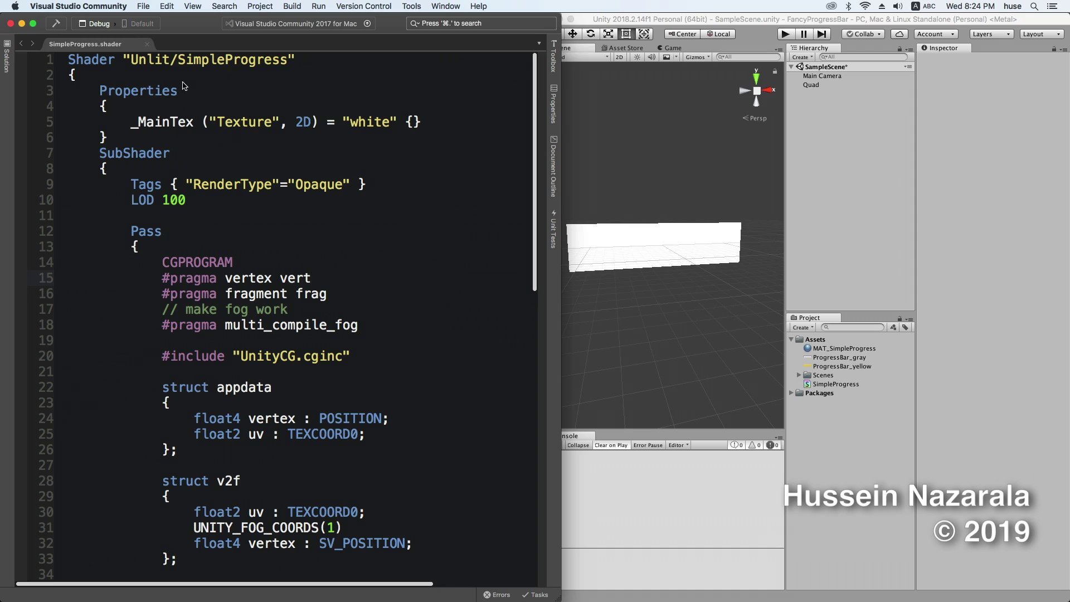
Step: Rename the shader path to 'Progress/Simple Progress'
double_click(153, 65)
type("Progres")
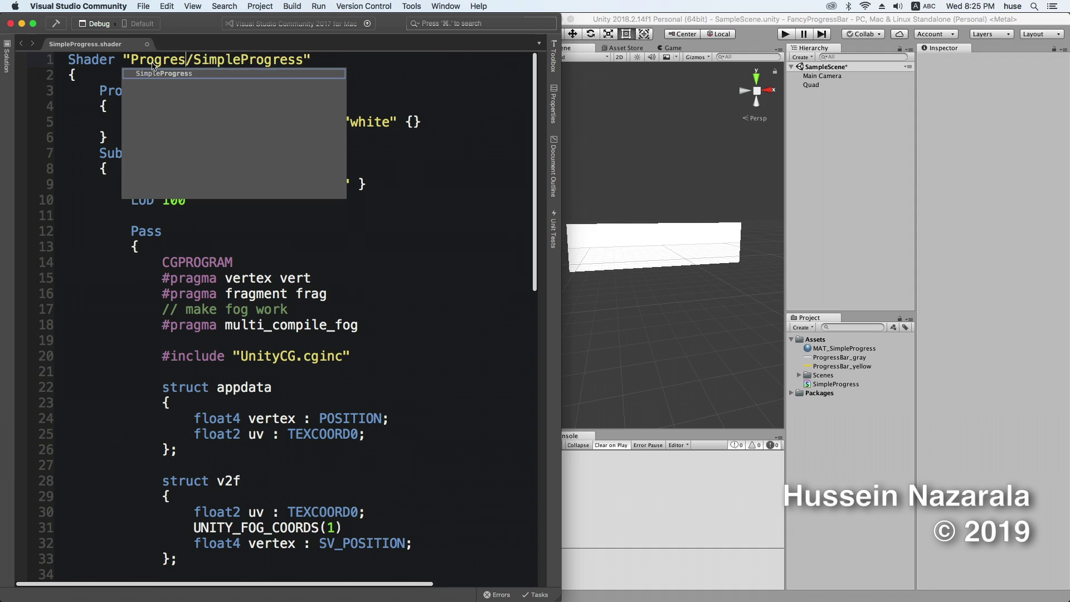
type("s")
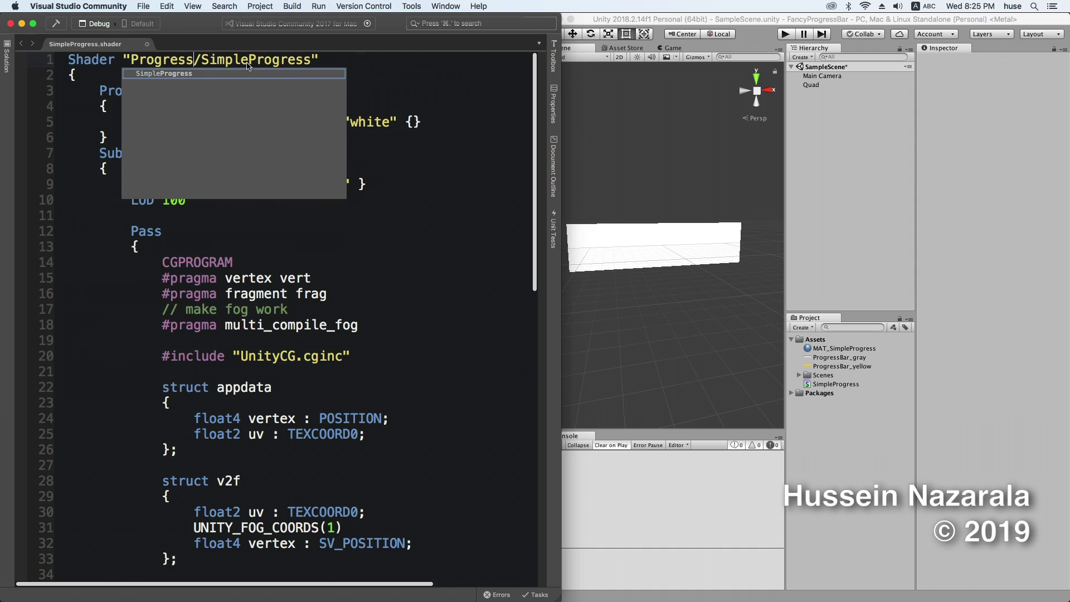
left_click(248, 61)
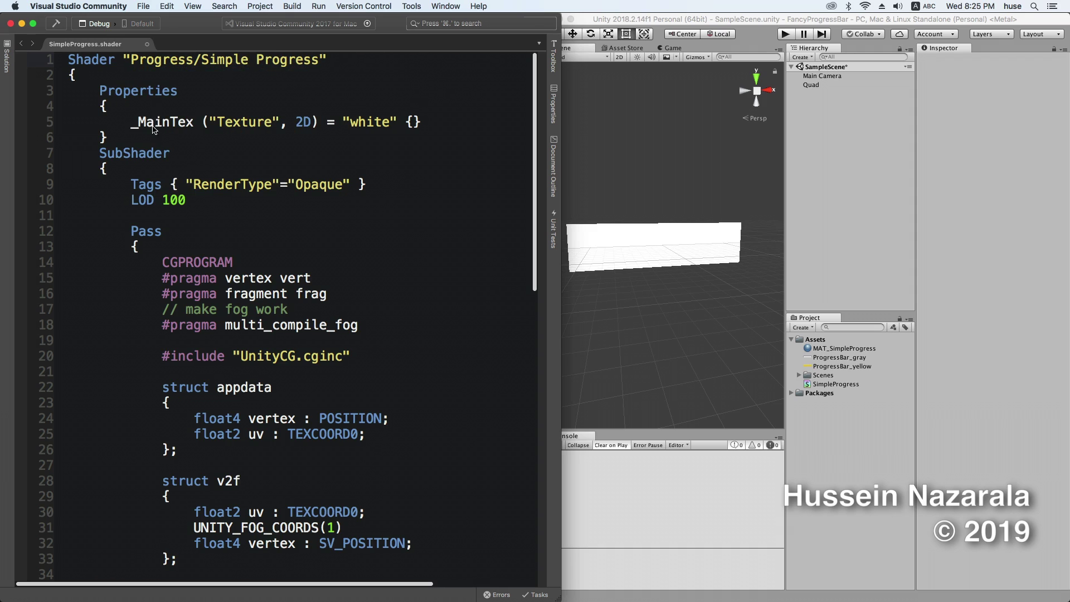
Step: Delete the Tags and LOD lines and the leftover template code
left_click_drag(130, 184, 113, 217)
key("BackSpace")
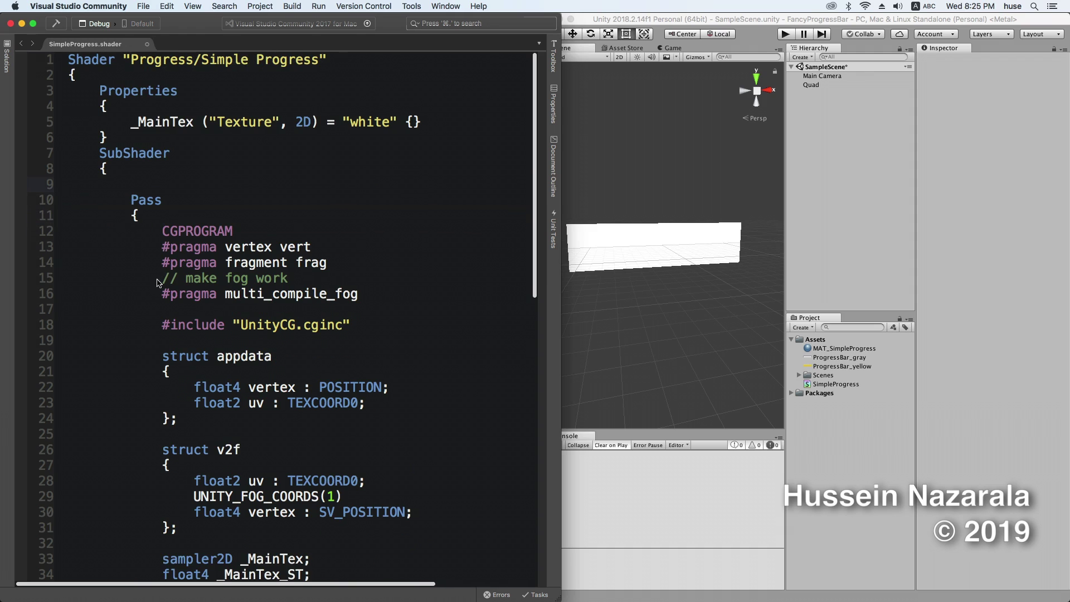
left_click_drag(161, 279, 207, 503)
key("BackSpace")
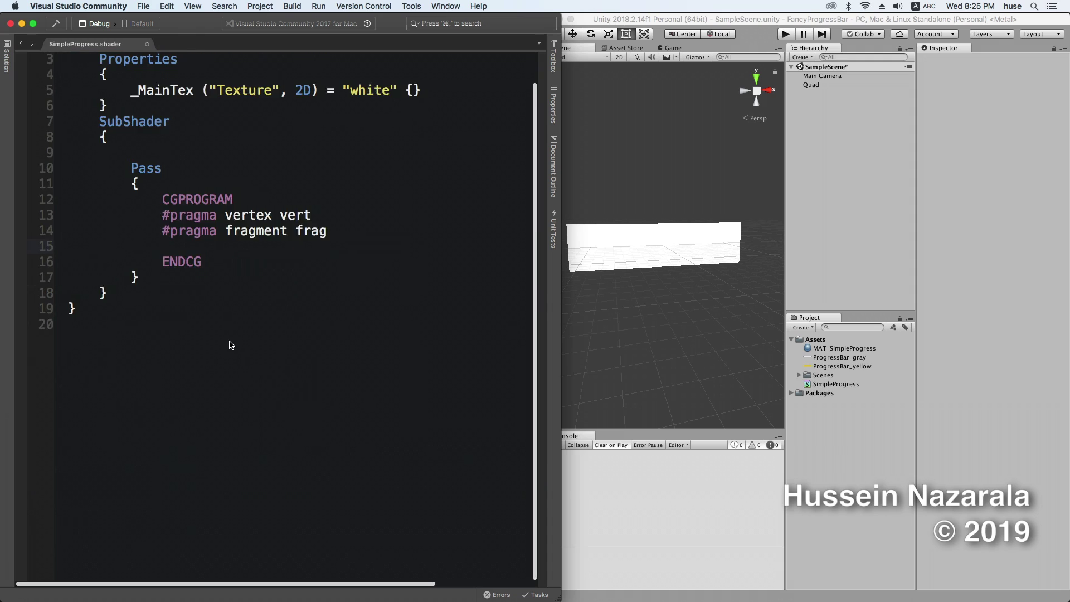
scroll(232, 344, "up", 1)
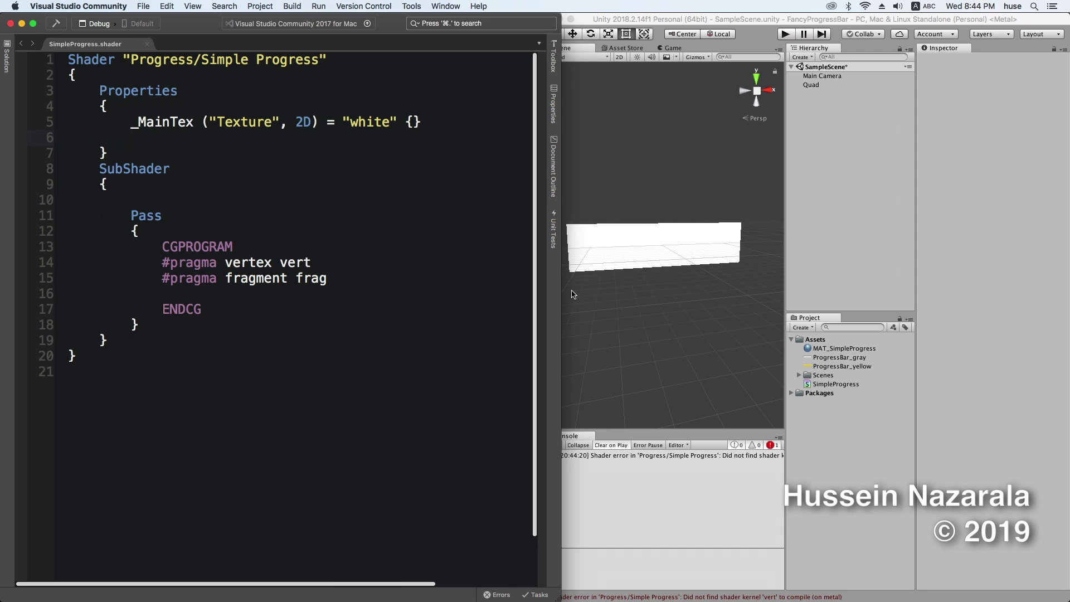
Step: Paste AlphaTest queue Tags, SrcAlpha OneMinusSrcAlpha blending and LOD 100 above the Pass
left_click(142, 195)
key("Return")
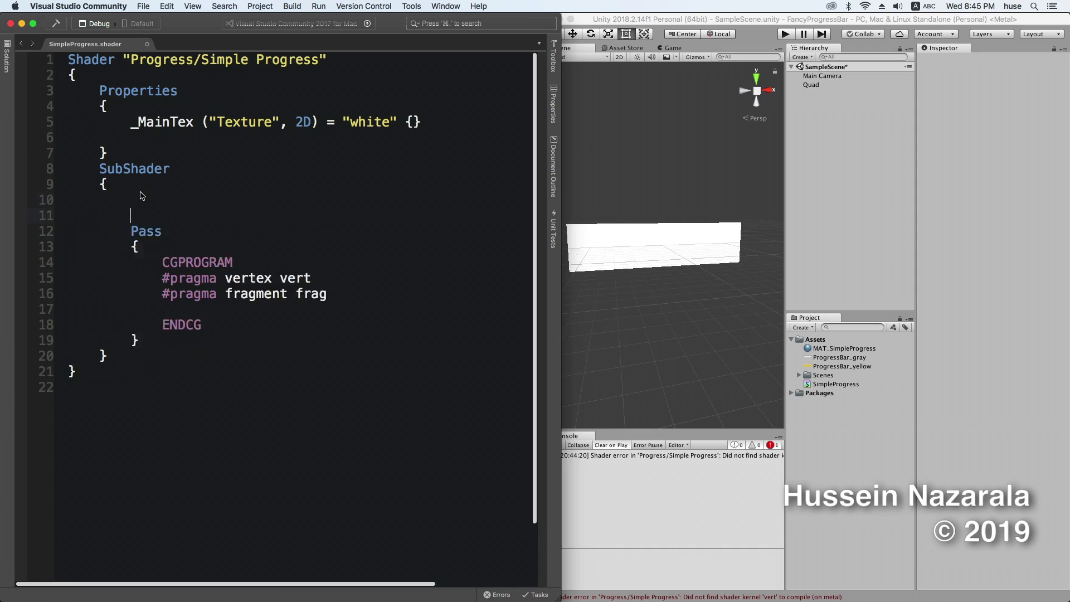
key("super+v")
left_click(191, 215)
key("BackSpace")
key("BackSpace")
key("BackSpace")
key("BackSpace")
key("BackSpace")
key("BackSpace")
key("BackSpace")
key("BackSpace")
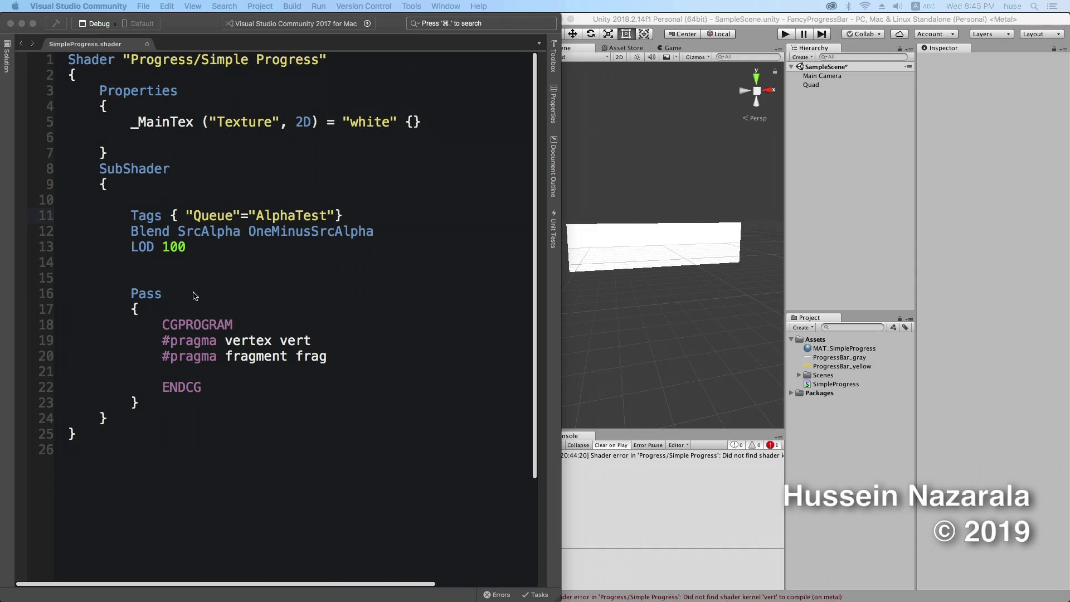
Step: Declare 'uniform sampler2D _MainTex;' below the pragmas
scroll(195, 296, "down", 4)
left_click(345, 255)
key("Return")
key("Return")
key("Return")
key("Up")
type("uniform sampler2D _MainTex;")
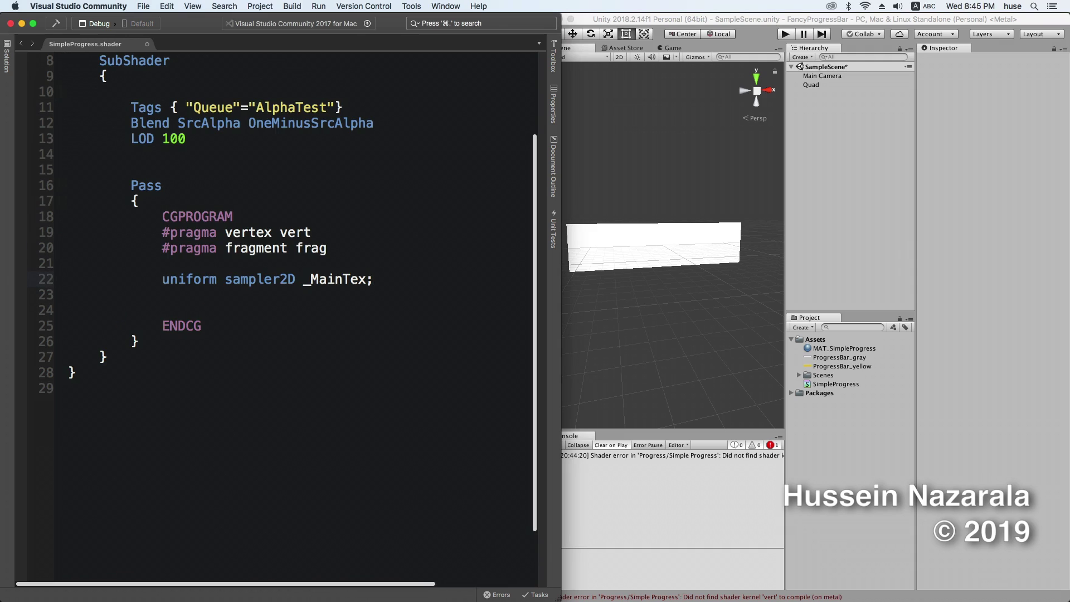
Step: Add a vertexInput struct with float4 vertex : POSITION and float2 uv : TEXCOORD
key("Return")
key("Return")
type("struct vertexInput ")
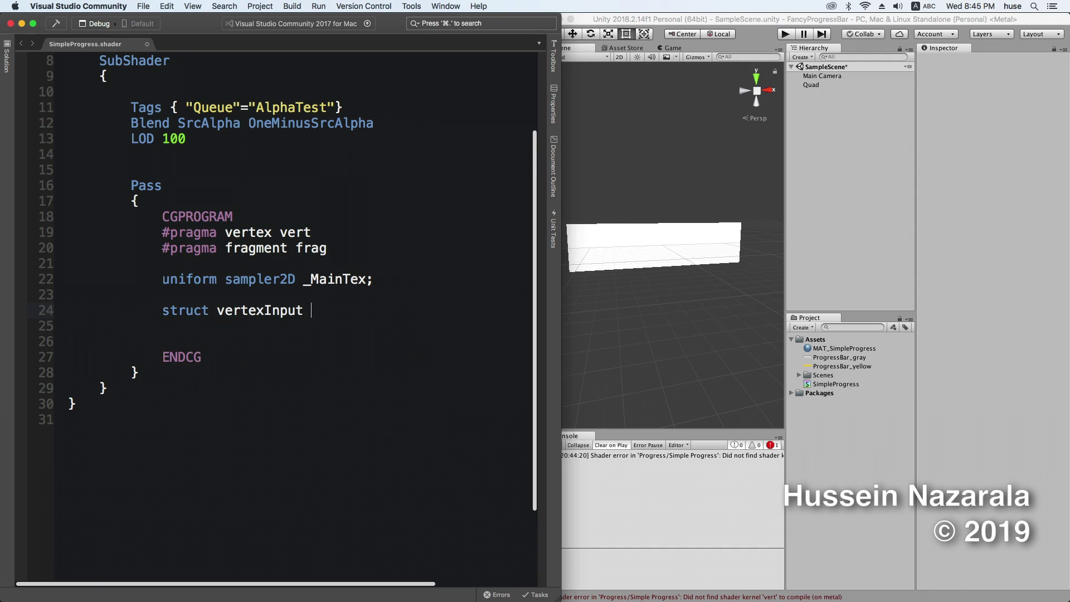
type("{")
key("Return")
key("Return")
type("};")
key("Up")
key("Return")
key("Return")
key("Up")
type("float4 vertex: POSITION")
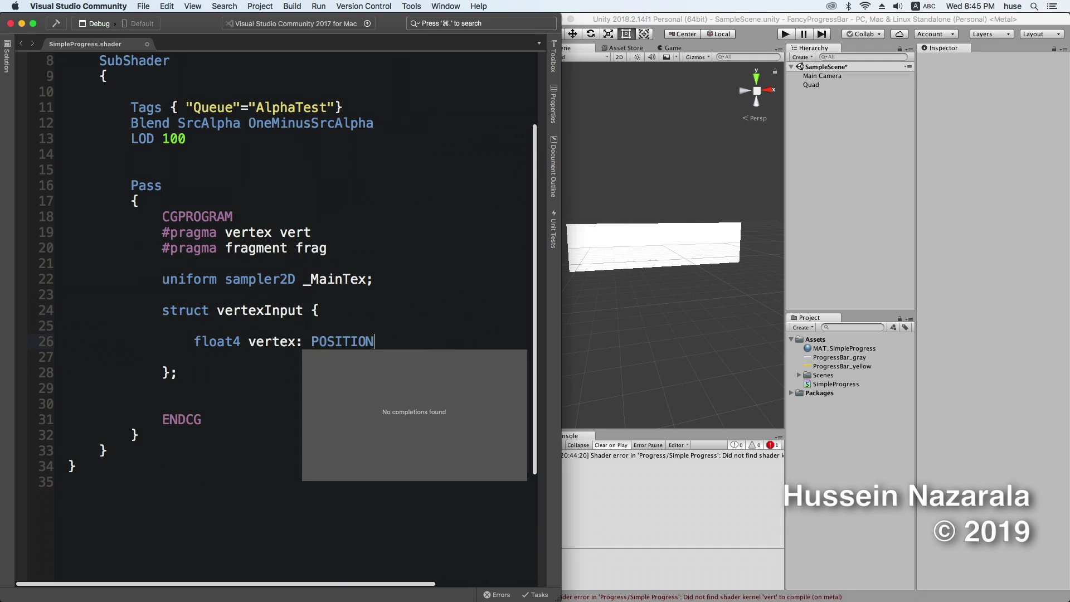
type(";")
key("Return")
type("FLOA")
key("BackSpace")
key("BackSpace")
key("BackSpace")
type("float2 uv : TEXCOOR")
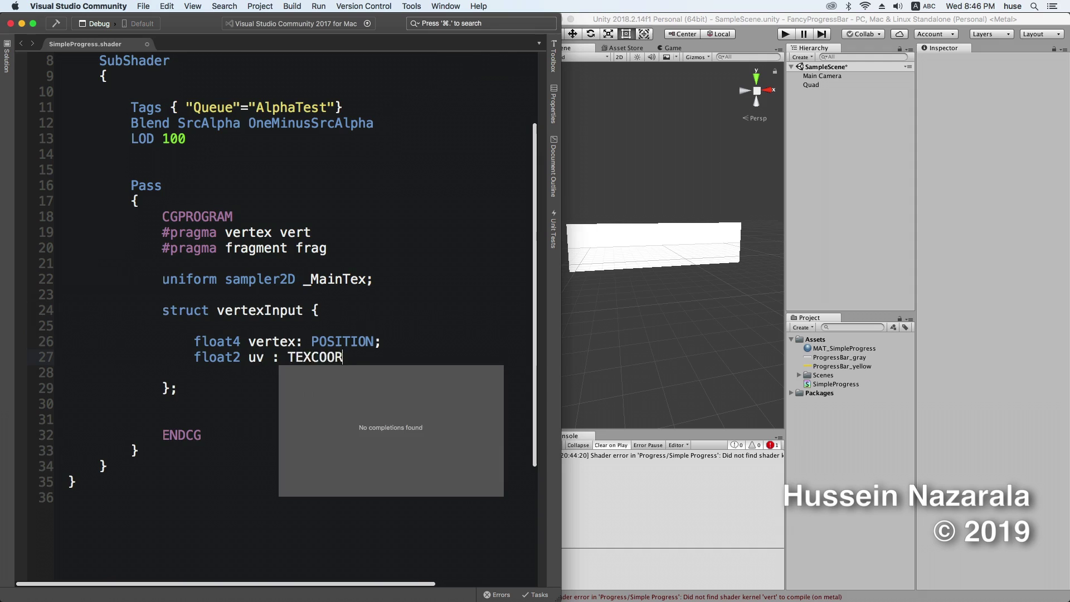
type("D;")
Step: Add a vertexOutput struct with the same fields, using SV_POSITION for the vertex
scroll(206, 225, "down", 5)
left_click(206, 226)
key("Return")
key("Return")
type("struct ver")
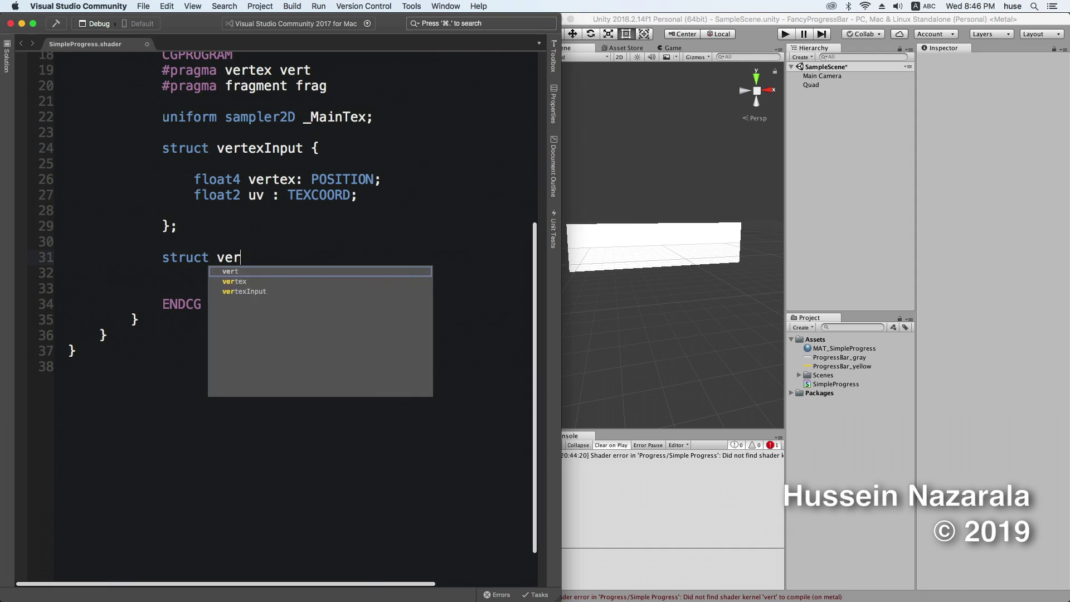
type("texOutput {")
key("Return")
left_click_drag(90, 177, 79, 212)
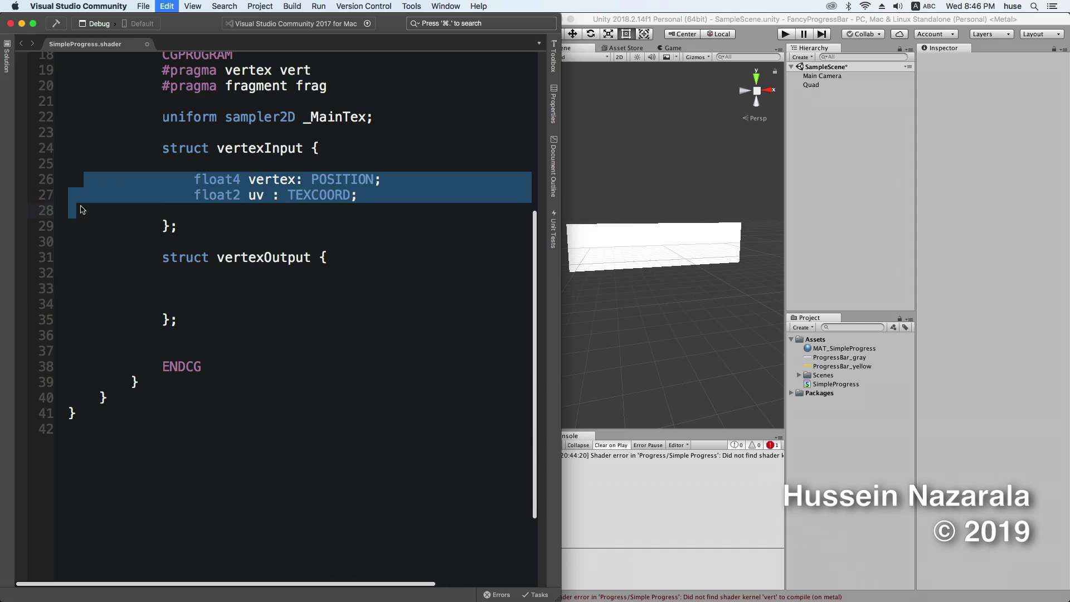
key("super+c")
left_click(194, 288)
key("super+v")
left_click(311, 288)
type("SV_")
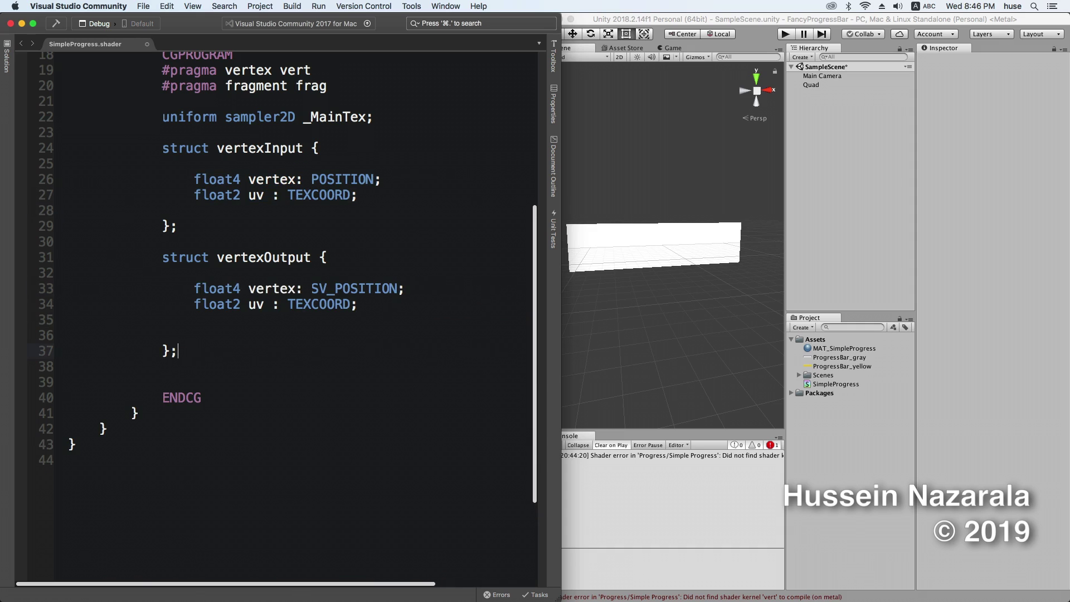
Step: Begin the function 'vertexOutput vertex (vertexInput input)' and declare its output variable
key("Return")
key("Return")
type("vertexOutput verte")
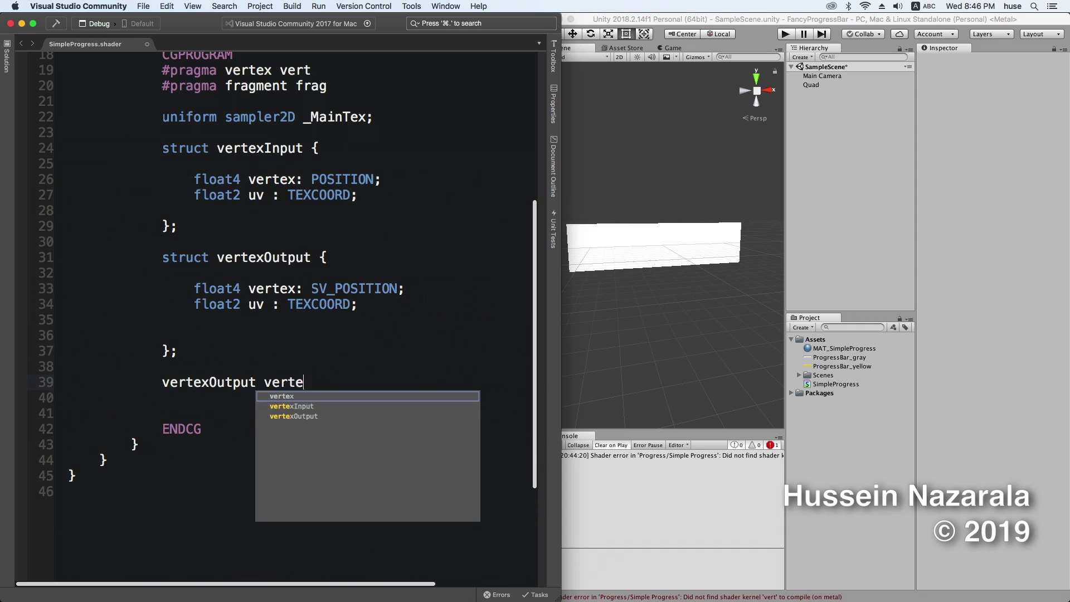
type("x (vertexInput input)")
key("Return")
type("{")
key("Return")
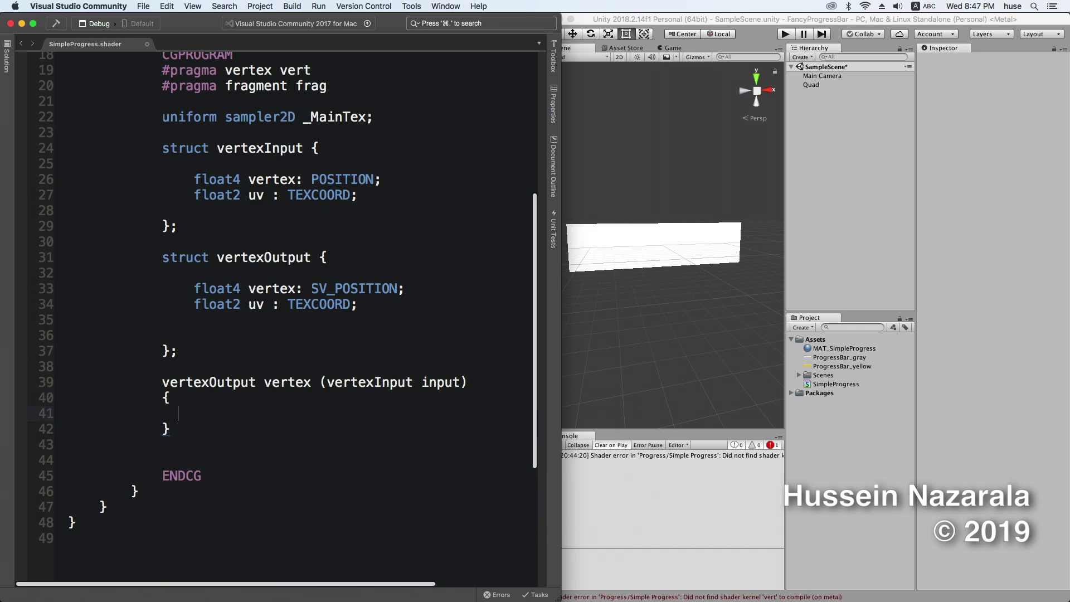
type("verteOutput output;")
key("Return")
key("Return")
Step: Set output.vertex with UnityObjectToClipPos, pass the uv through, and return output
type("out")
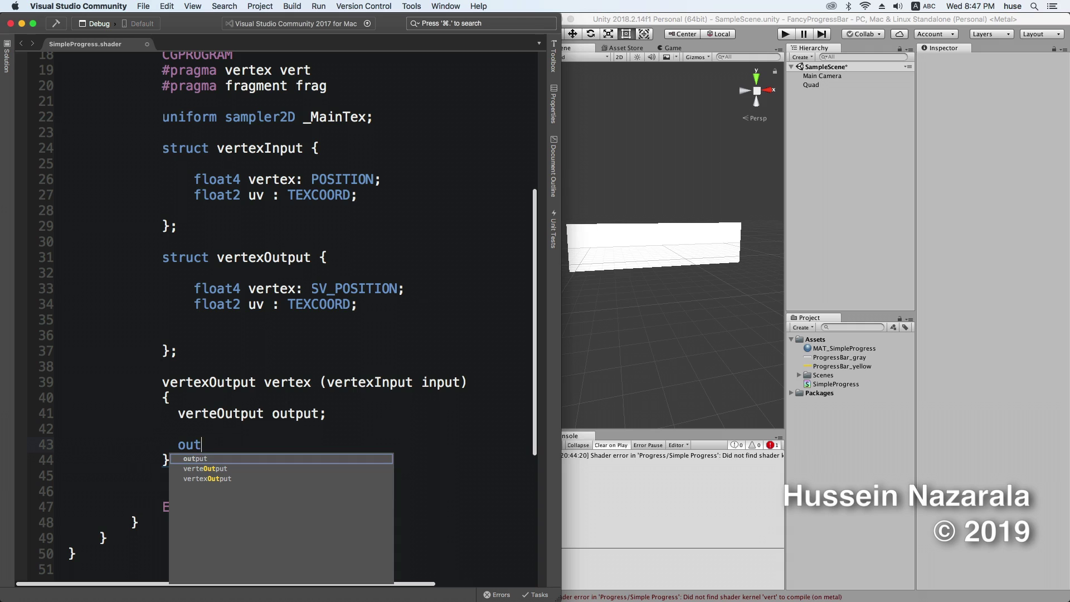
type("put.ve")
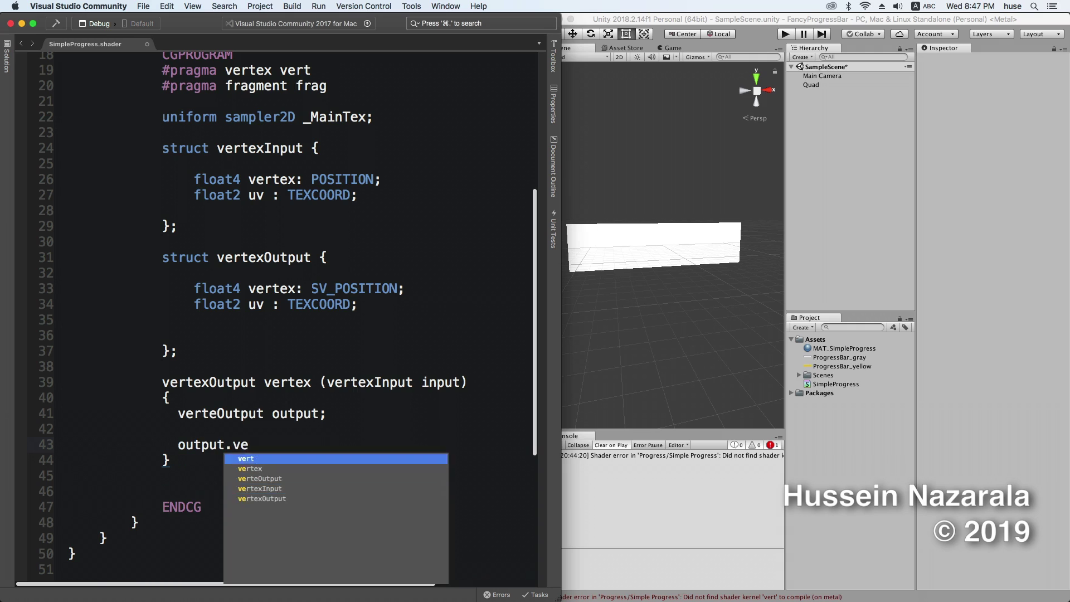
type("rtex = UnityObjectToClipPos")
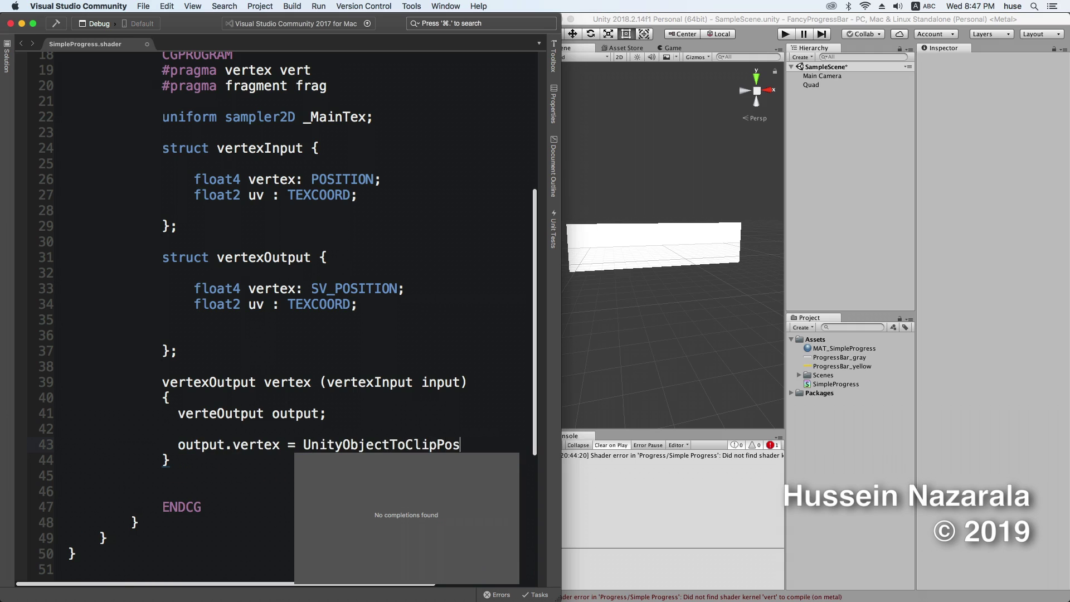
type("(input.vertex);")
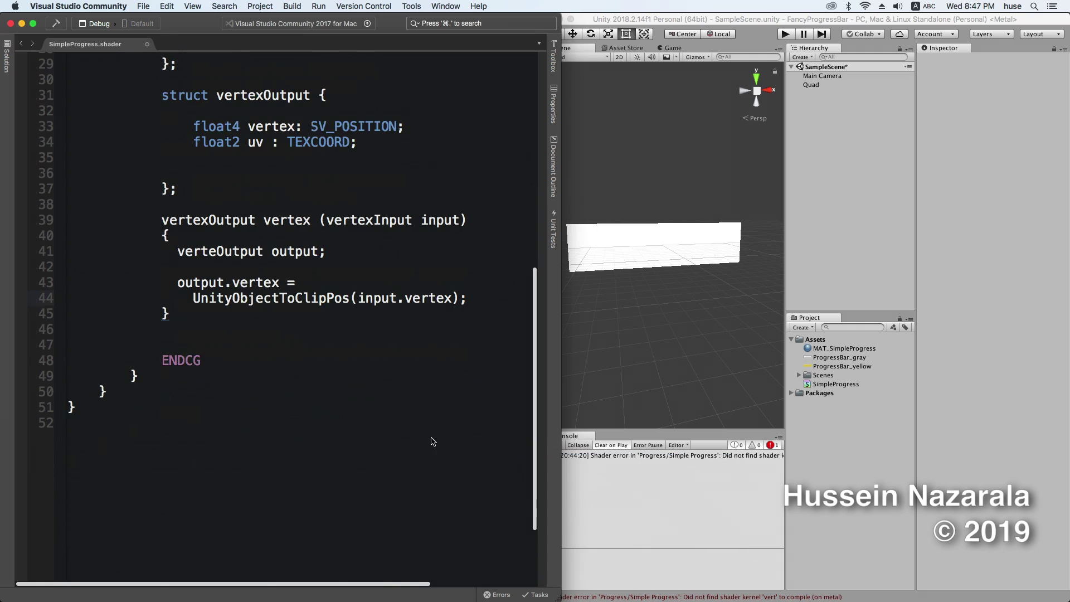
key("Return")
key("Return")
key("Return")
key("Up")
type("output.uv = inp")
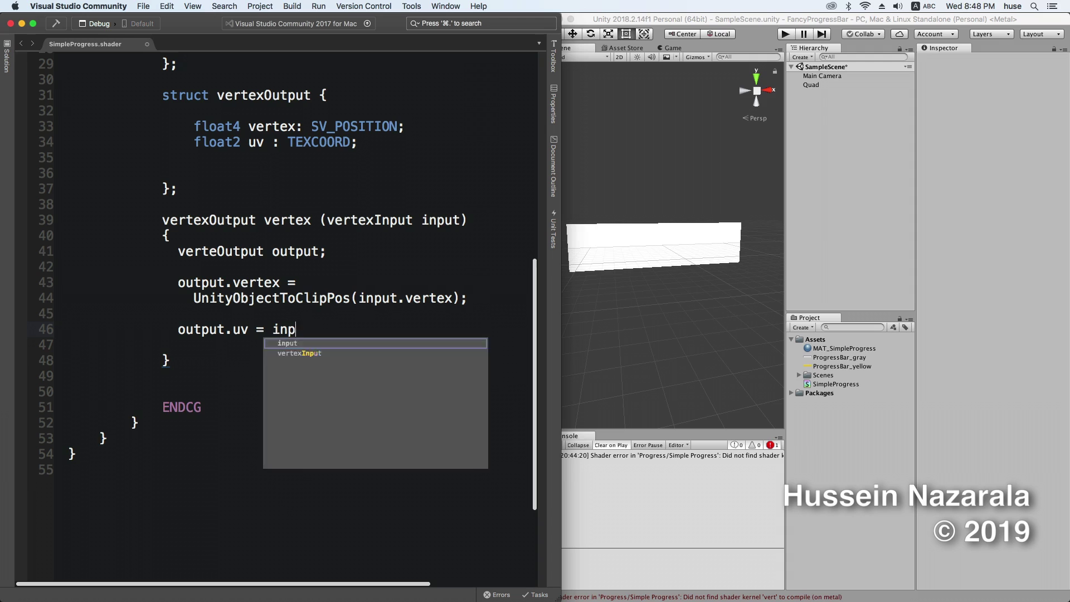
type("ut.uv;")
key("Return")
key("Return")
type("return output;")
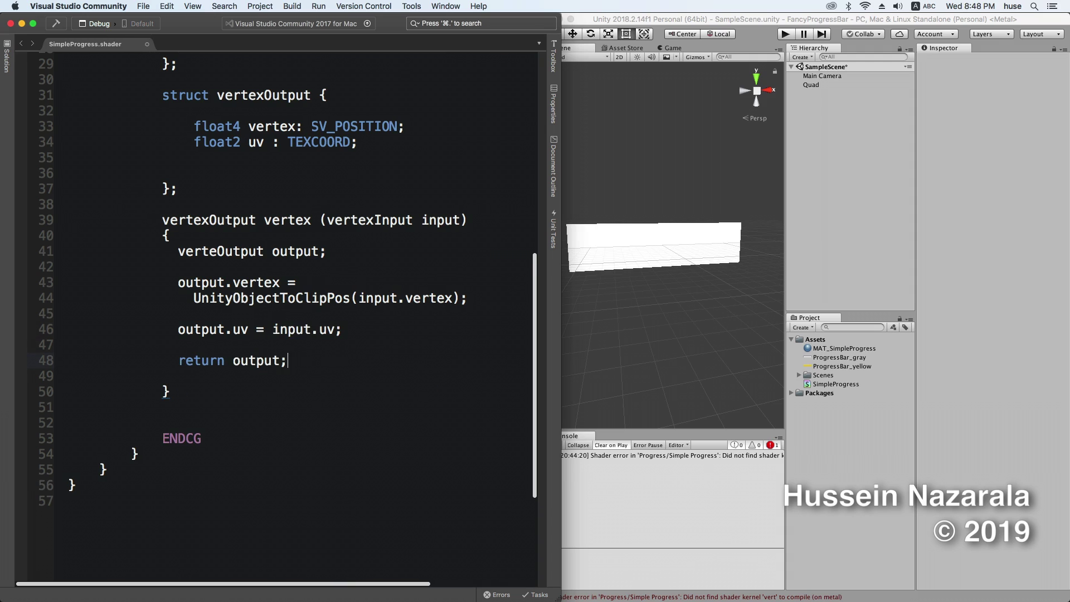
key("Down")
key("Down")
Step: Write a frag function returning tex2D(_MainTex, input.uv) as COLOR, then save the shader
key("Return")
key("Return")
type("float4 fra")
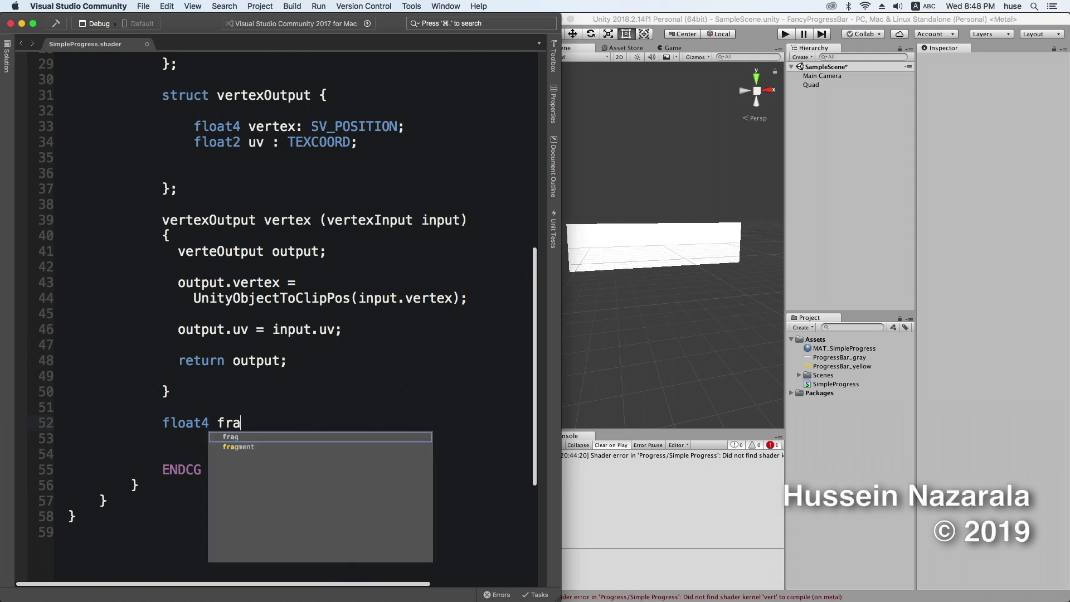
type("g (verteOutput input) : COLOR")
key("Return")
type("{")
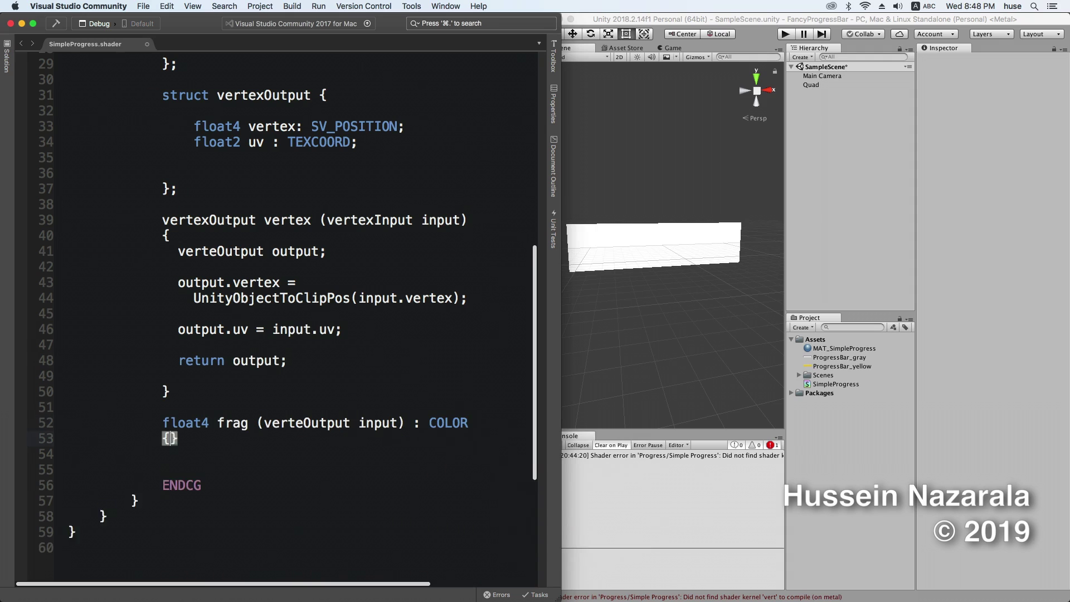
key("Return")
type("float4 co")
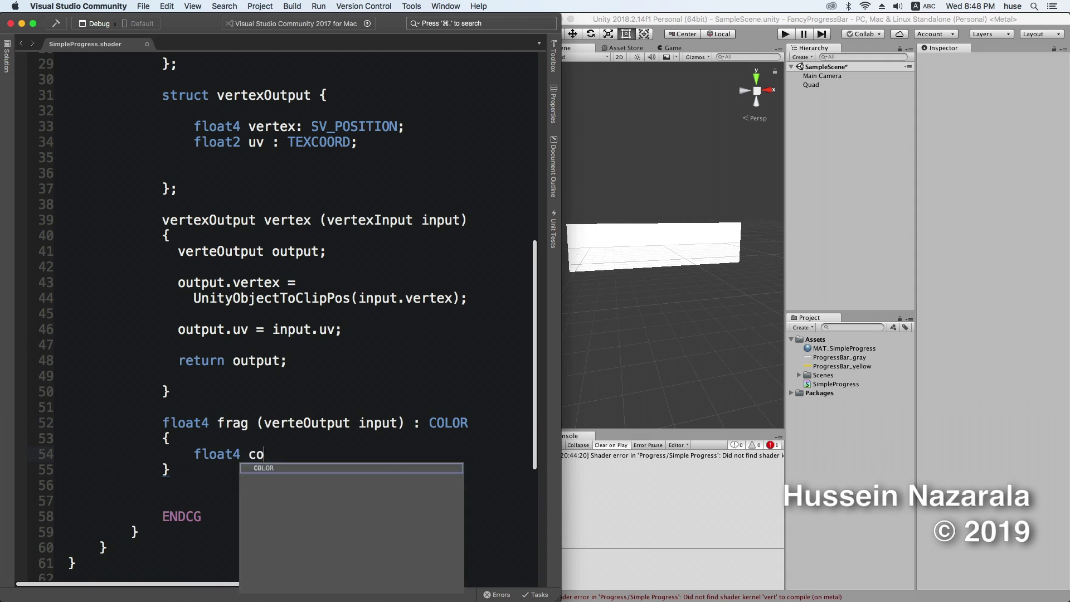
type("lor = tex2D (_MainTex, in")
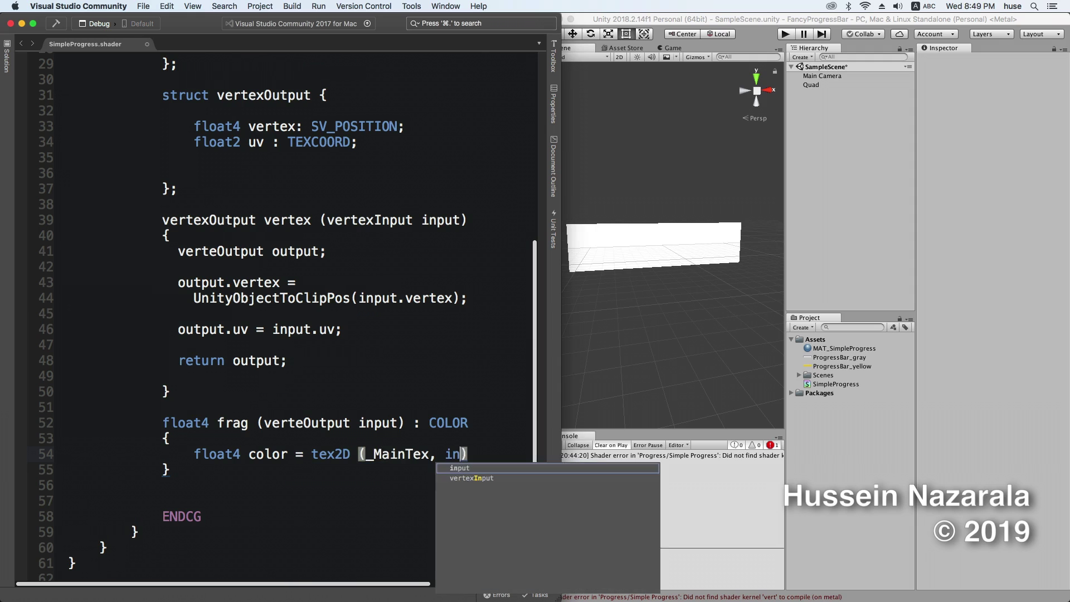
type("put.uv);")
key("Return")
key("Return")
type("return color;")
key("super+s")
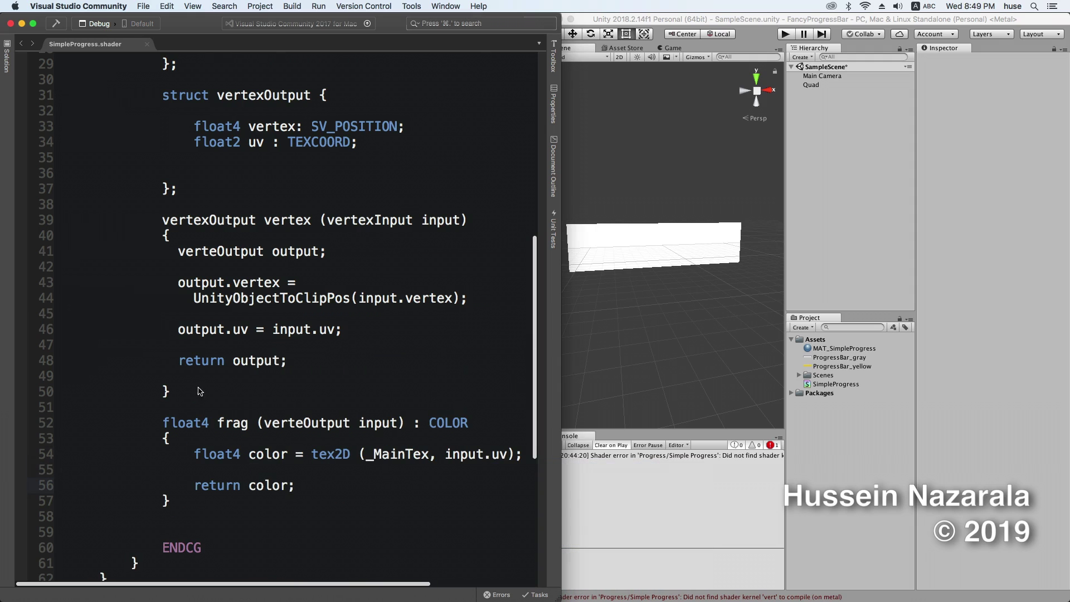
left_click(686, 387)
Step: Correct the 'verteOutput' typos to 'vertexOutput' on lines 41 and 52
left_click(690, 458)
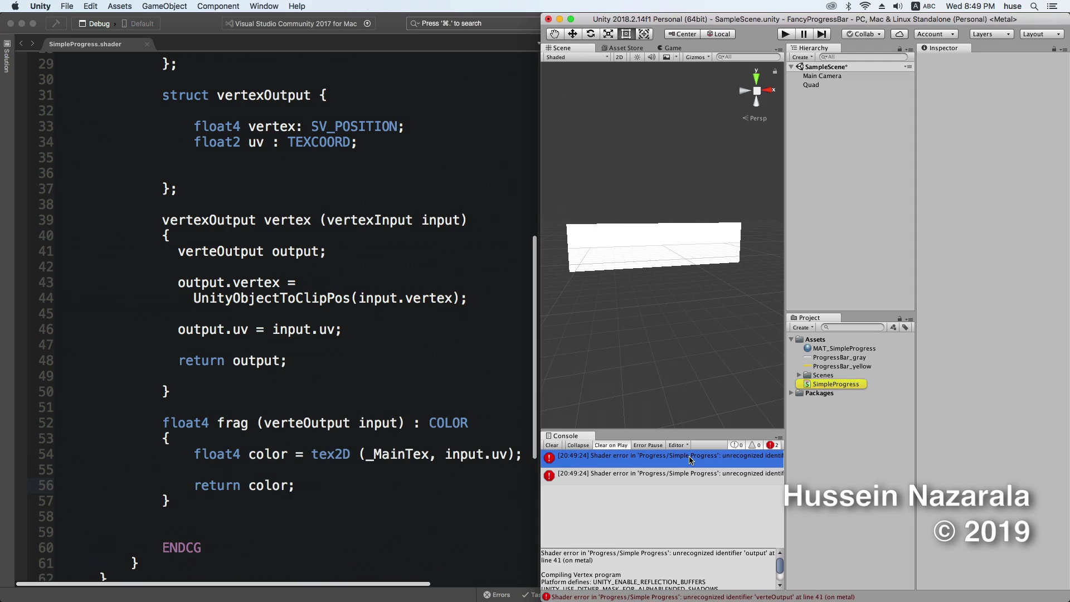
scroll(365, 342, "down", 2)
left_click(218, 197)
type("x")
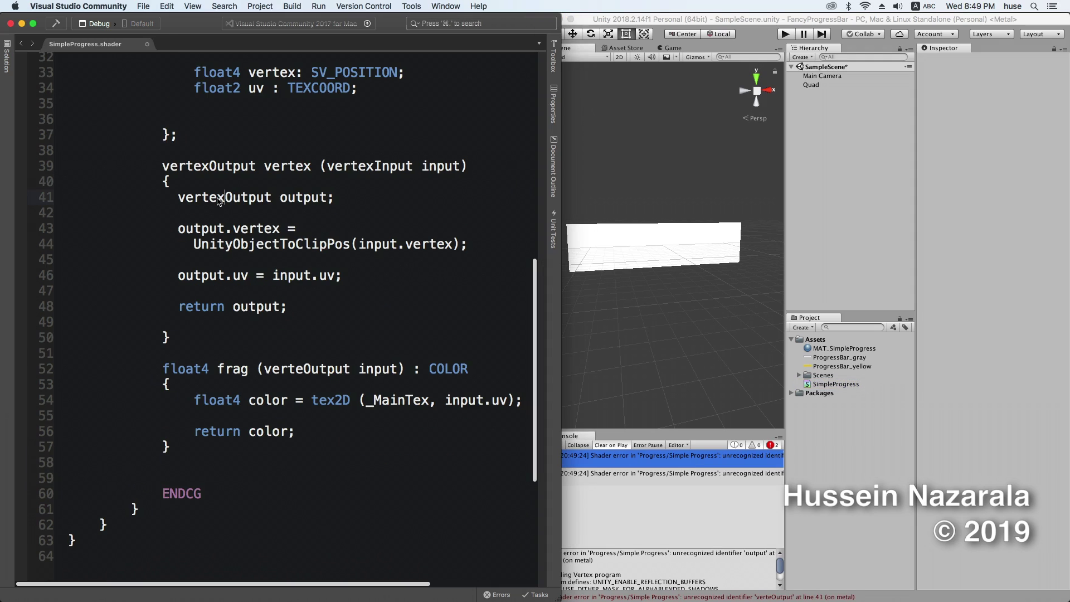
left_click(739, 472)
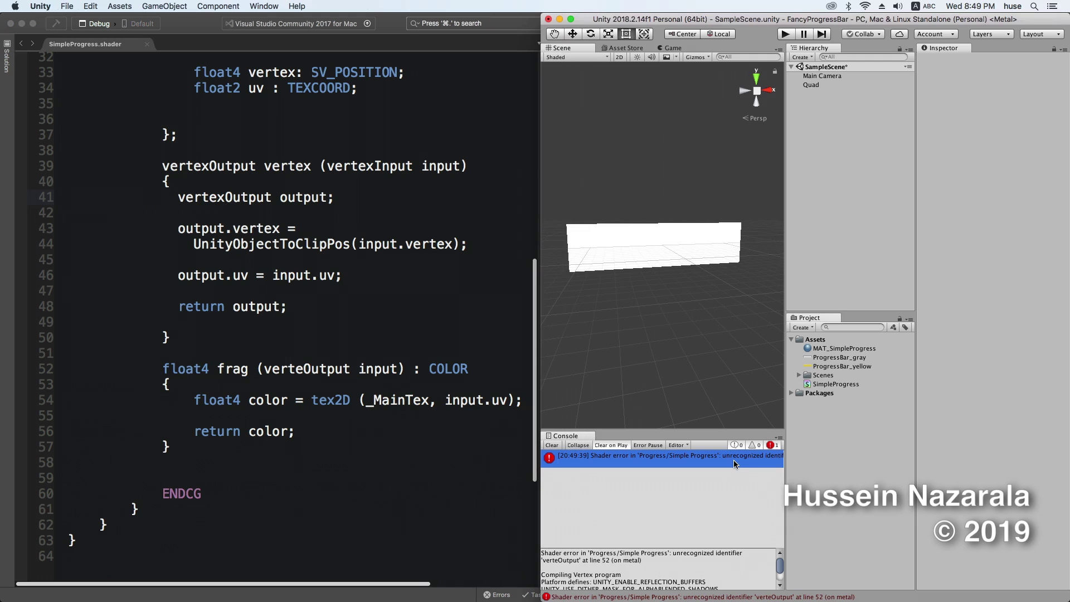
left_click(304, 370)
type("x")
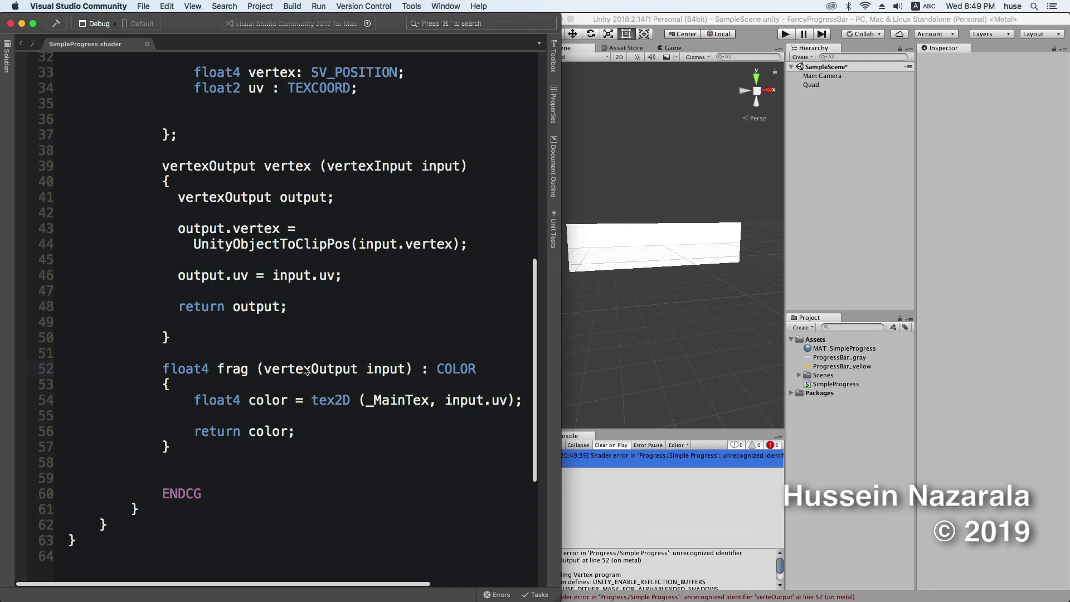
left_click(820, 505)
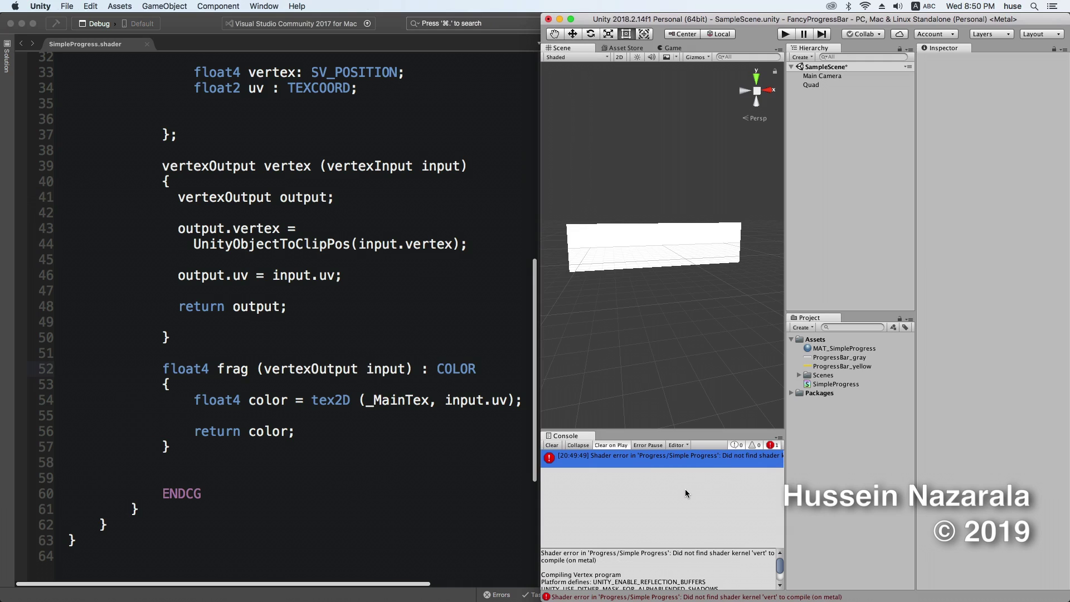
Step: Rename the vertex function to 'vert' and recompile in Unity
left_click(312, 170)
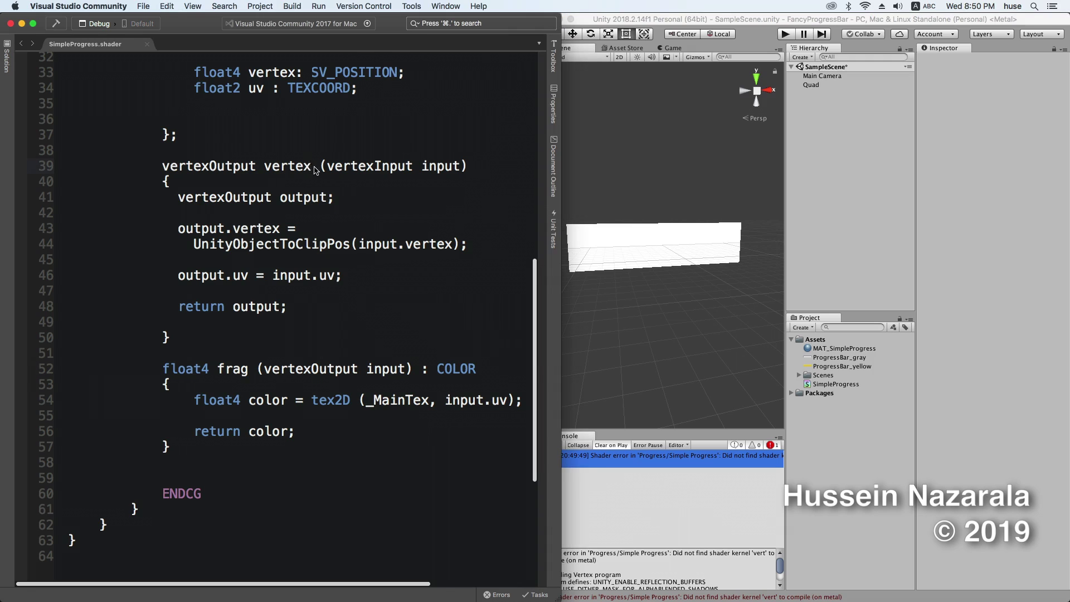
key("BackSpace")
key("BackSpace")
left_click(588, 369)
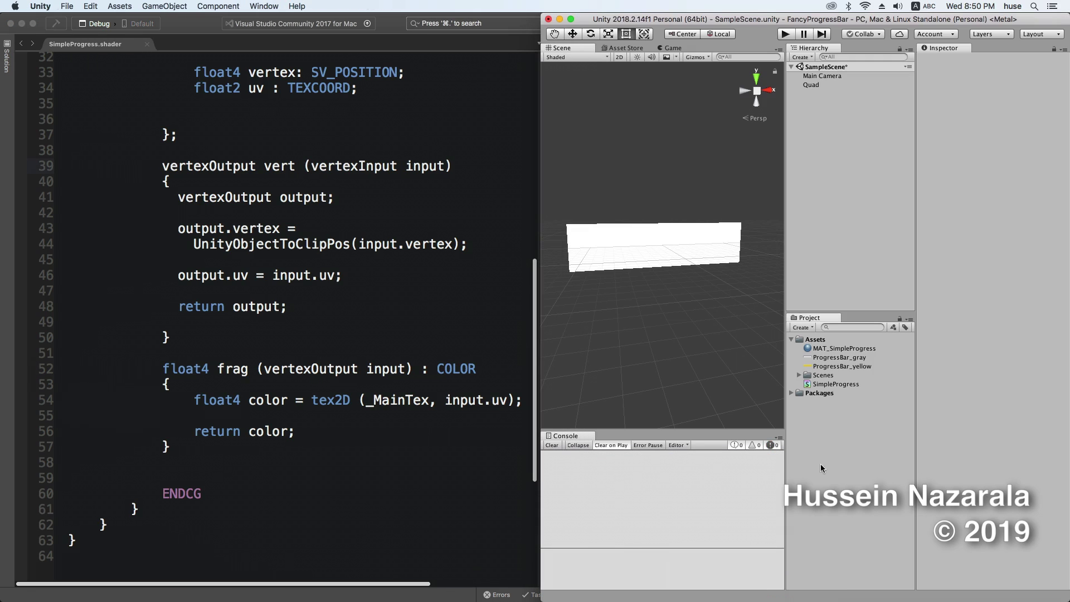
left_click(836, 349)
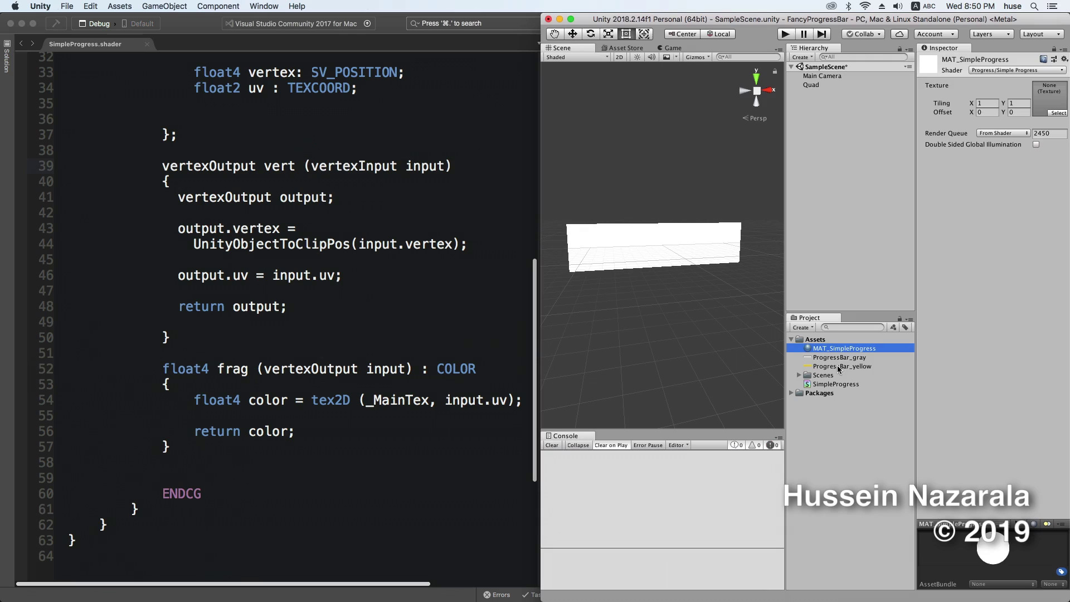
Step: Give MAT_SimpleProgress the ProgressBar_yellow texture under Progress/Simple Progress, and apply it to the quad
left_click(1008, 71)
mouse_move(987, 139)
left_click(926, 155)
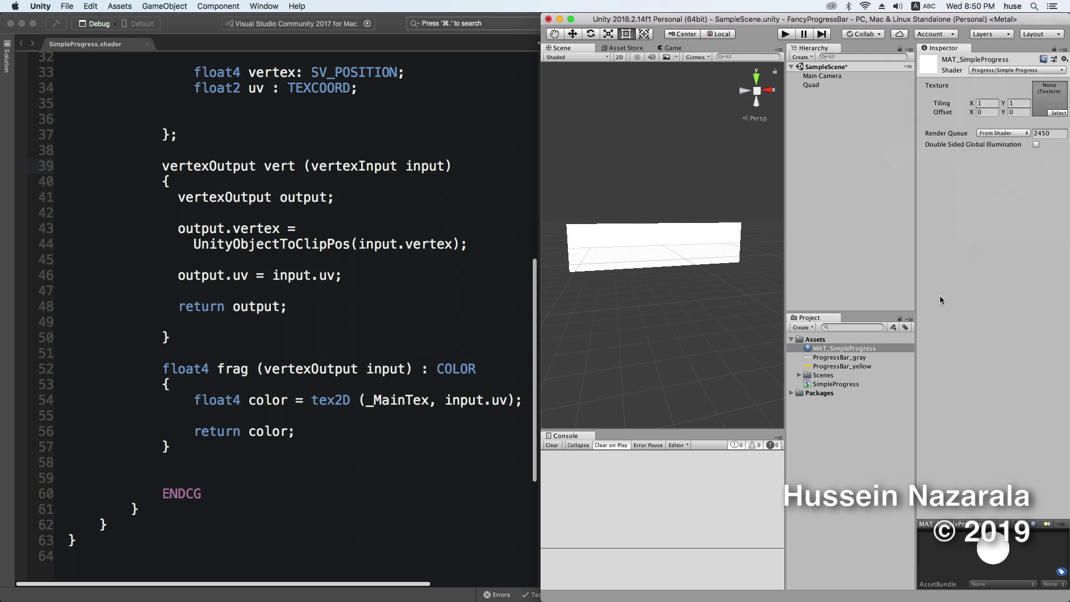
left_click_drag(845, 366, 1047, 105)
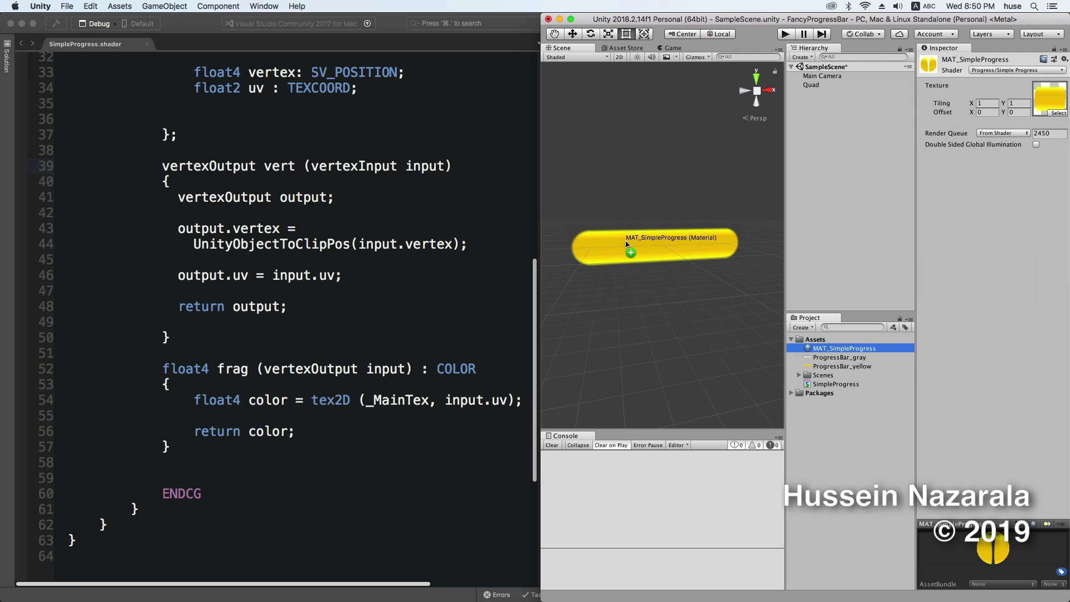
left_click_drag(809, 352, 627, 240)
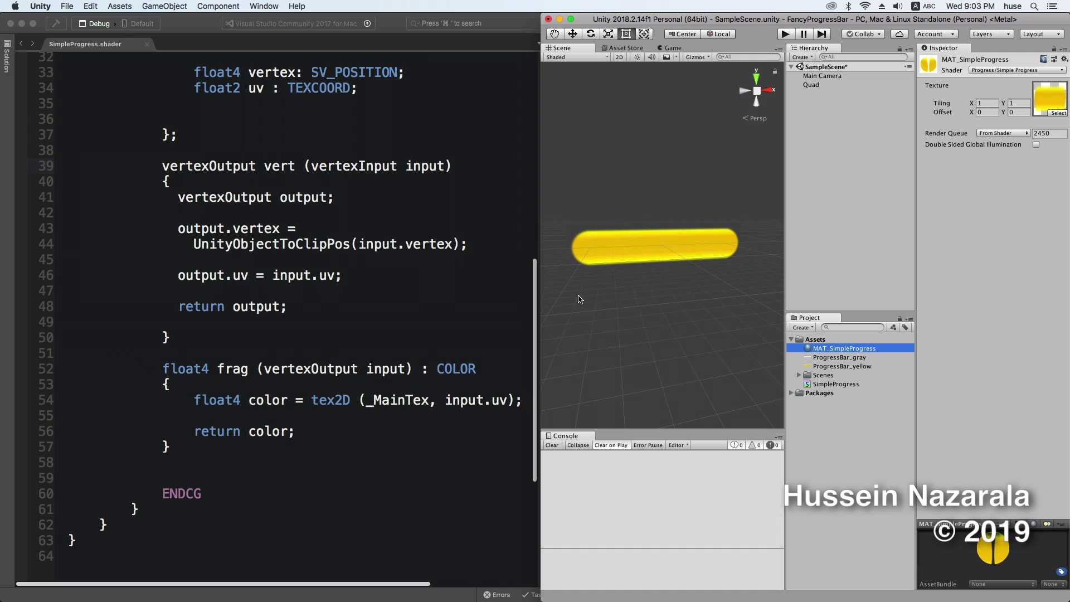
scroll(287, 165, "up", 10)
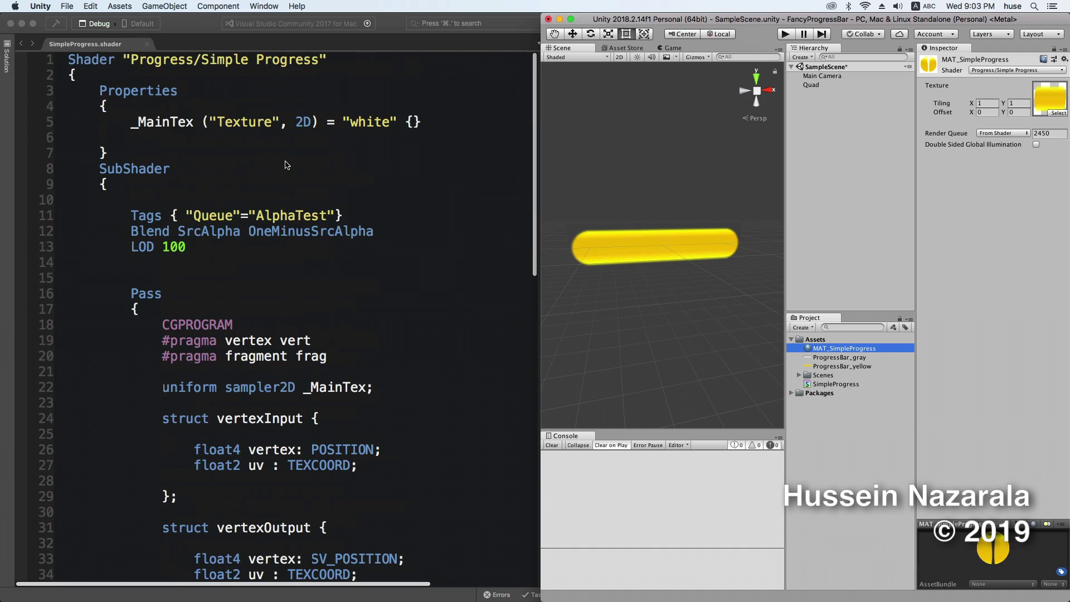
Step: Add the property _Progress("Progress", Range(0,1)) = 0.5 below _MainTex
left_click(430, 127)
key("Down")
key("Return")
type("_Progress")
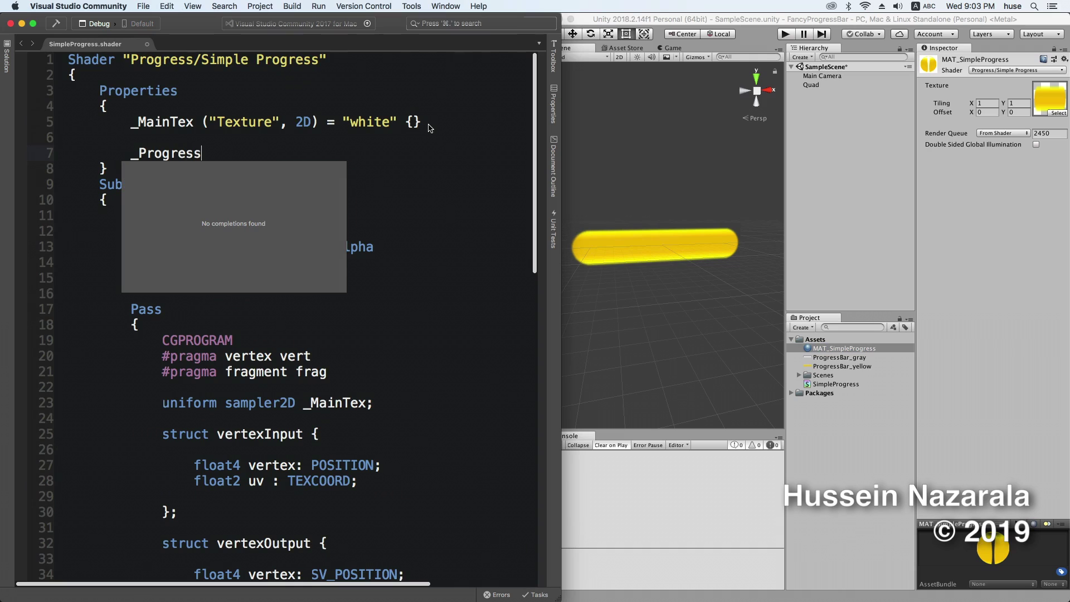
type("(\"Progress\", Range")
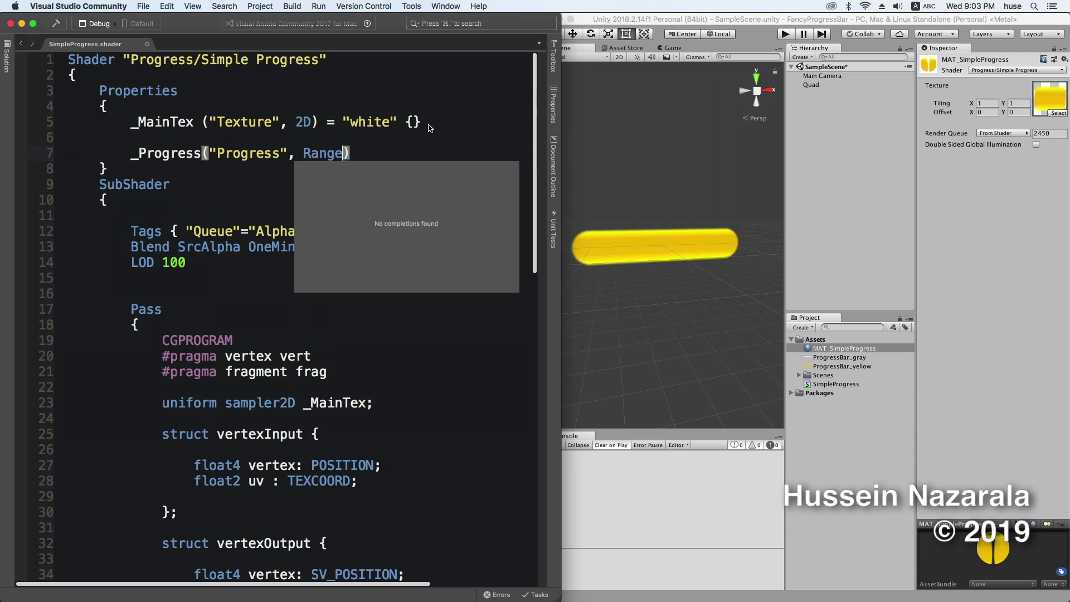
type("(0,1))=")
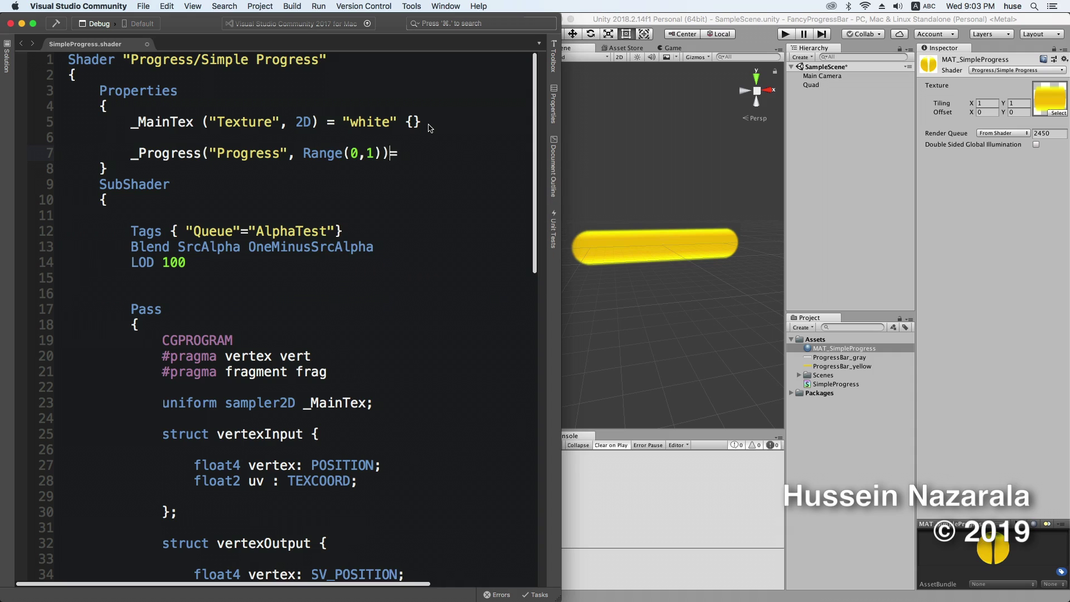
key("BackSpace")
type("= 0.5")
Step: Declare 'uniform float _Progress;' under the _MainTex sampler
scroll(279, 313, "down", 5)
left_click(390, 241)
key("Return")
key("Return")
type("uni")
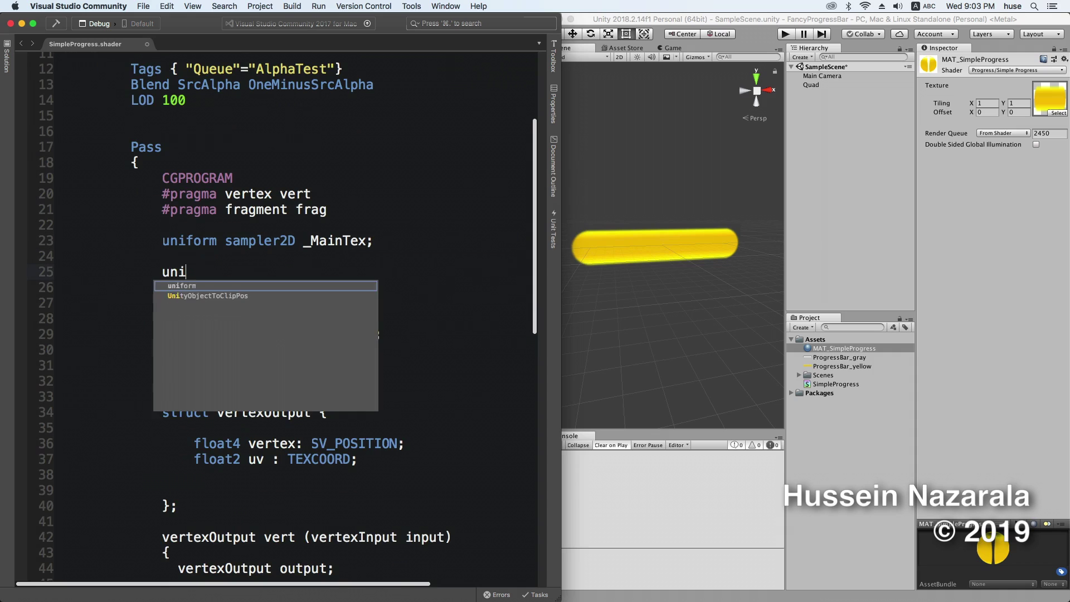
type("form float _Pr")
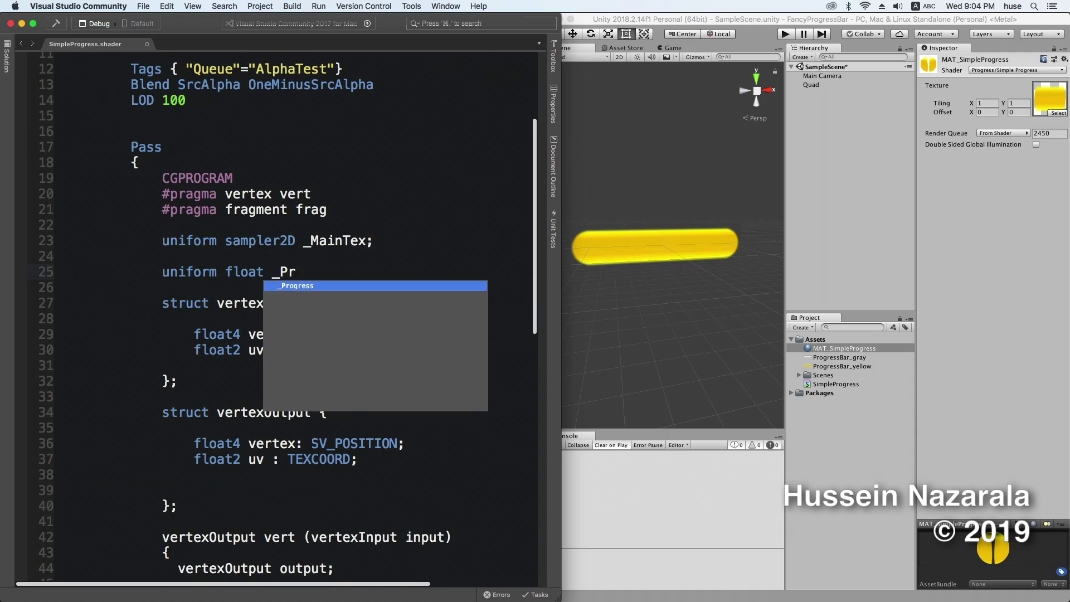
type("ogress;")
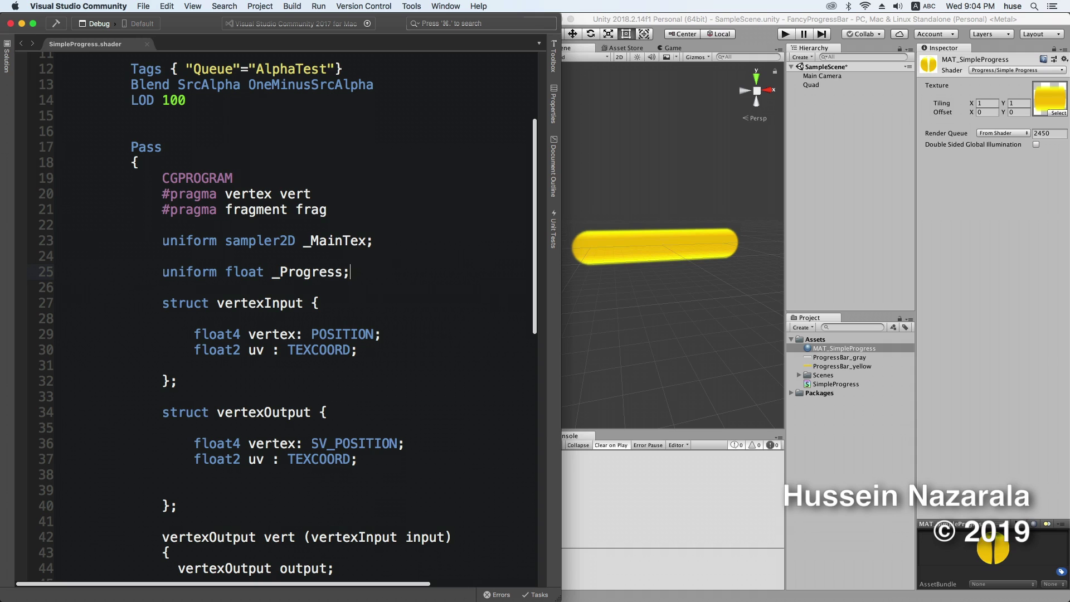
Step: In frag, add 'float mult = input.uv.x < _Progress'
scroll(415, 326, "down", 10)
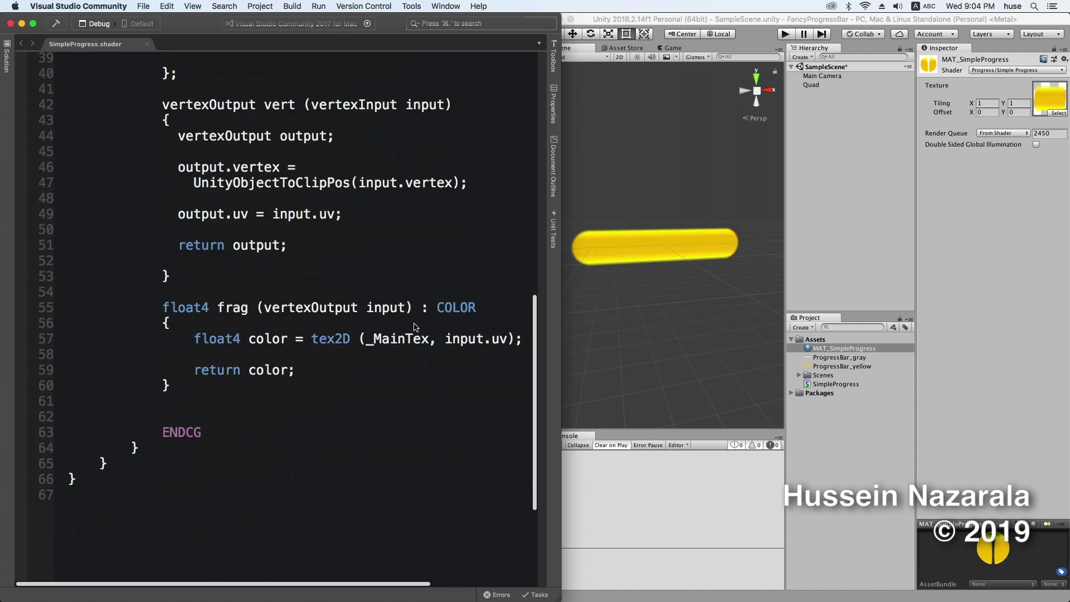
left_click(233, 303)
key("Return")
key("Return")
key("Up")
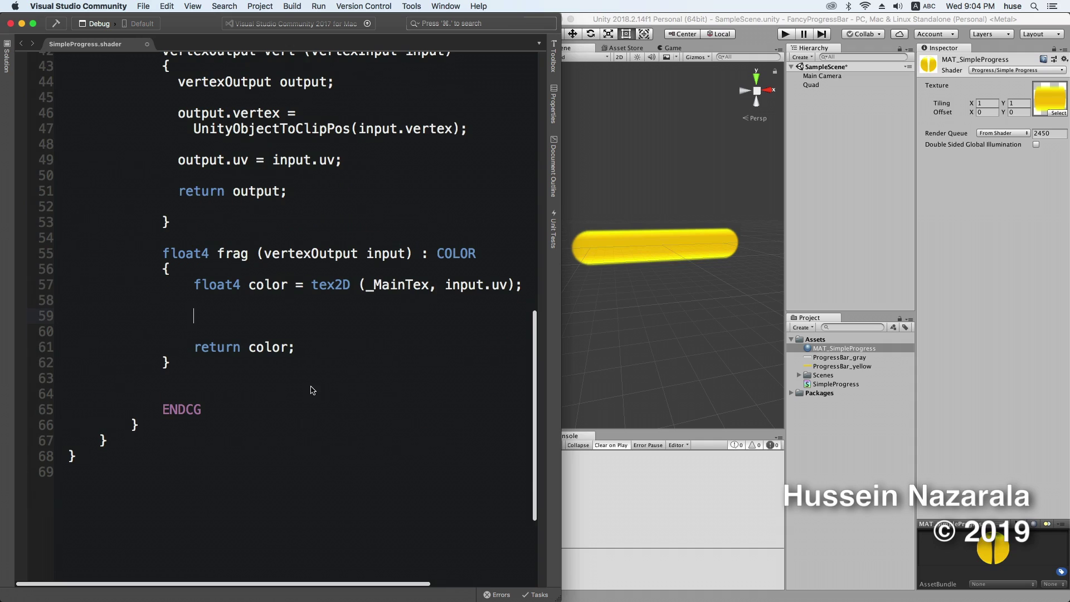
type("float mult =")
type(" input")
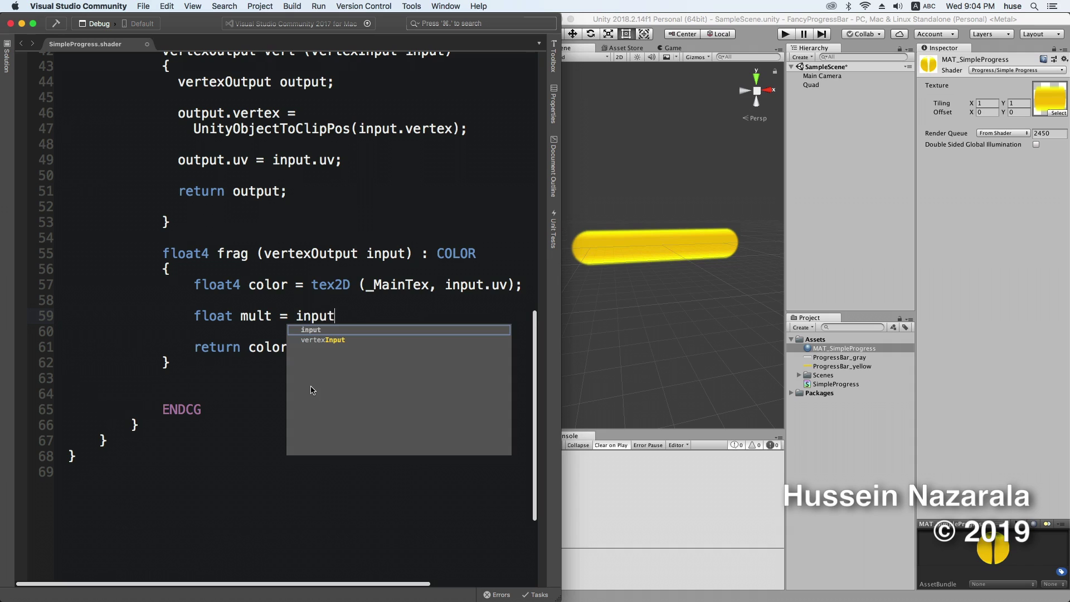
type(".uv.x <")
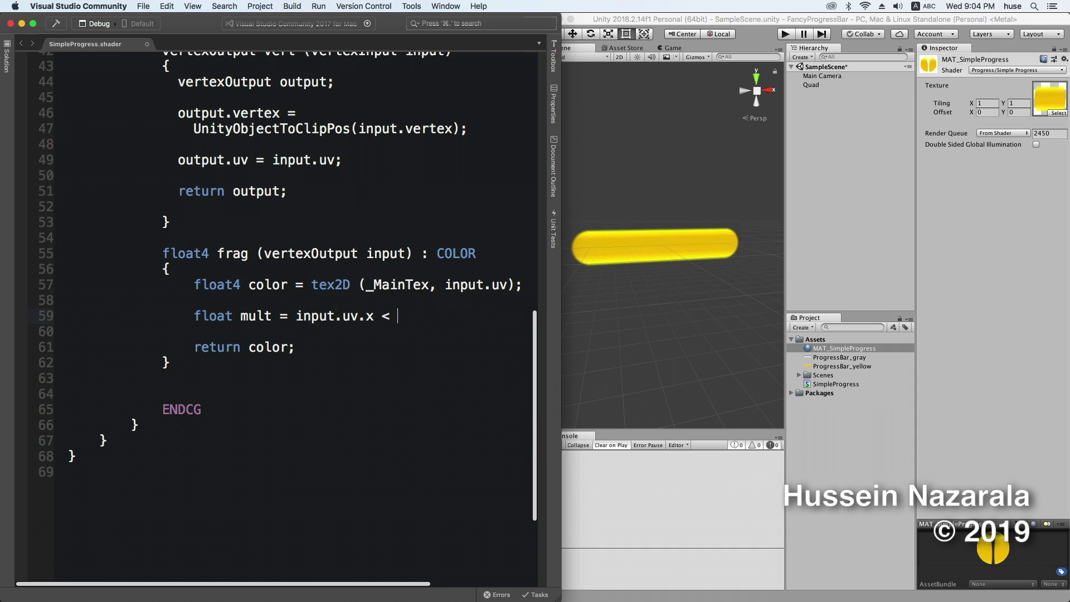
type(" _")
key("Return")
left_click_drag(196, 318, 478, 318)
left_click(339, 337)
Step: Comment out 'return color;' and return lerp(float4(0,0,0,0), color, mult) instead
key("Down")
key("super+slash")
key("Return")
key("Return")
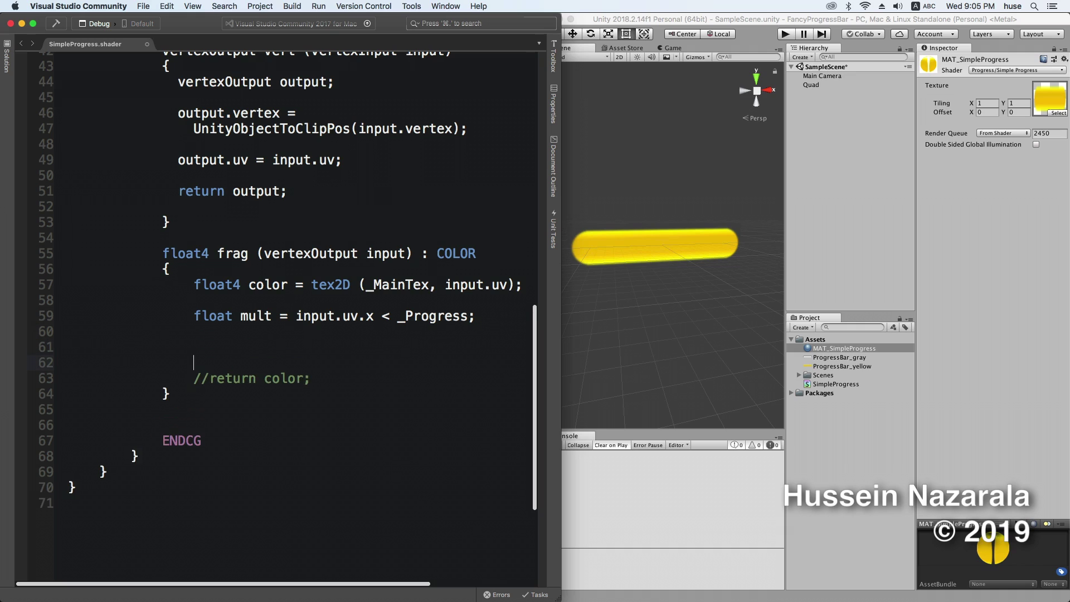
key("Return")
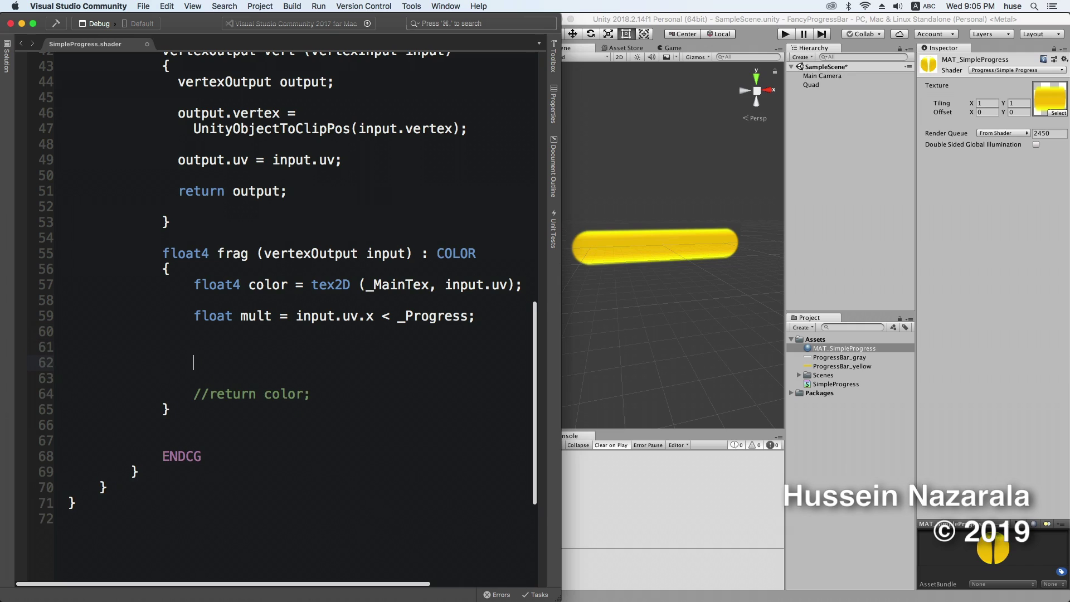
type("return ler")
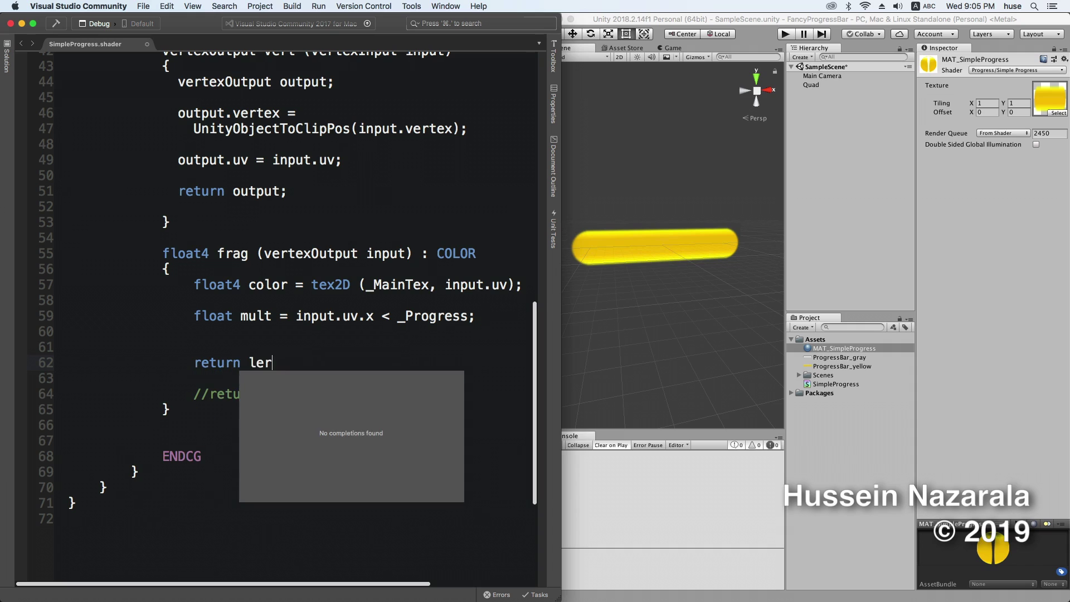
type("p (flo")
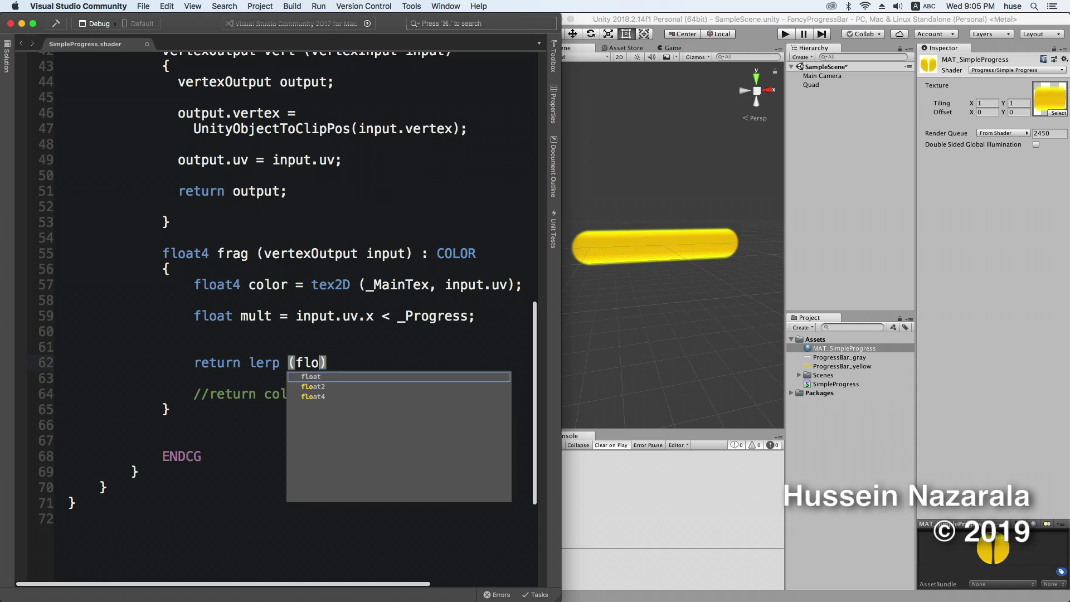
type("at4(0,0,0,0")
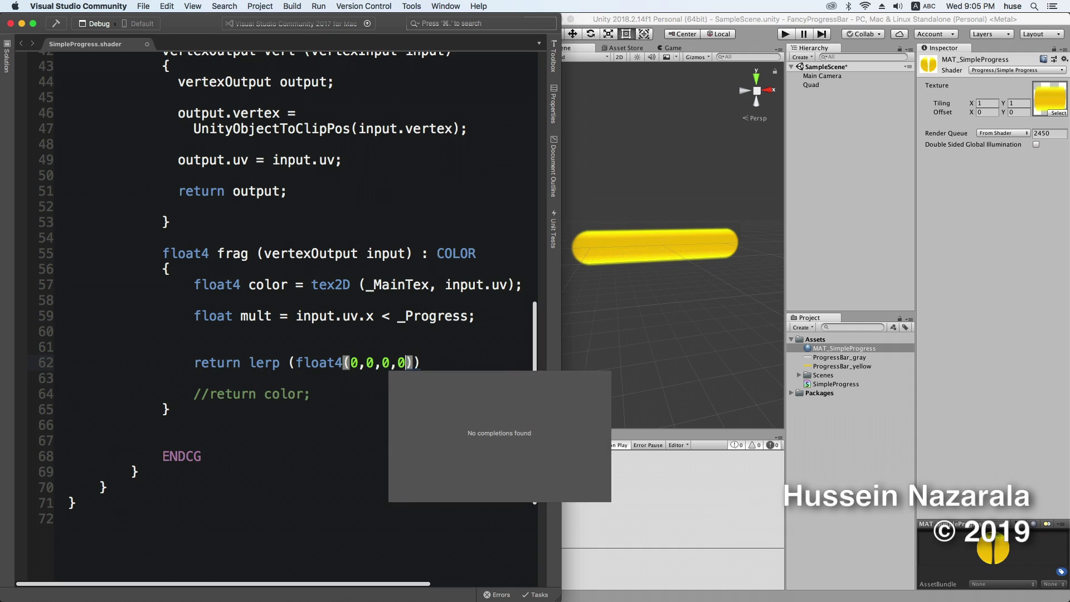
type("),")
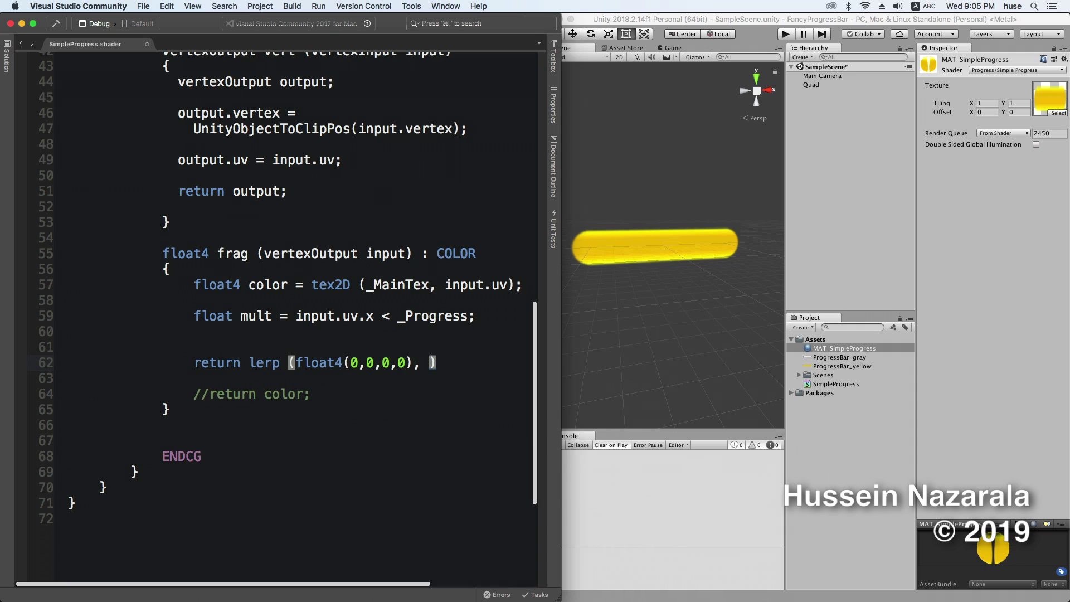
type(" color, ")
type("mult")
key("Escape")
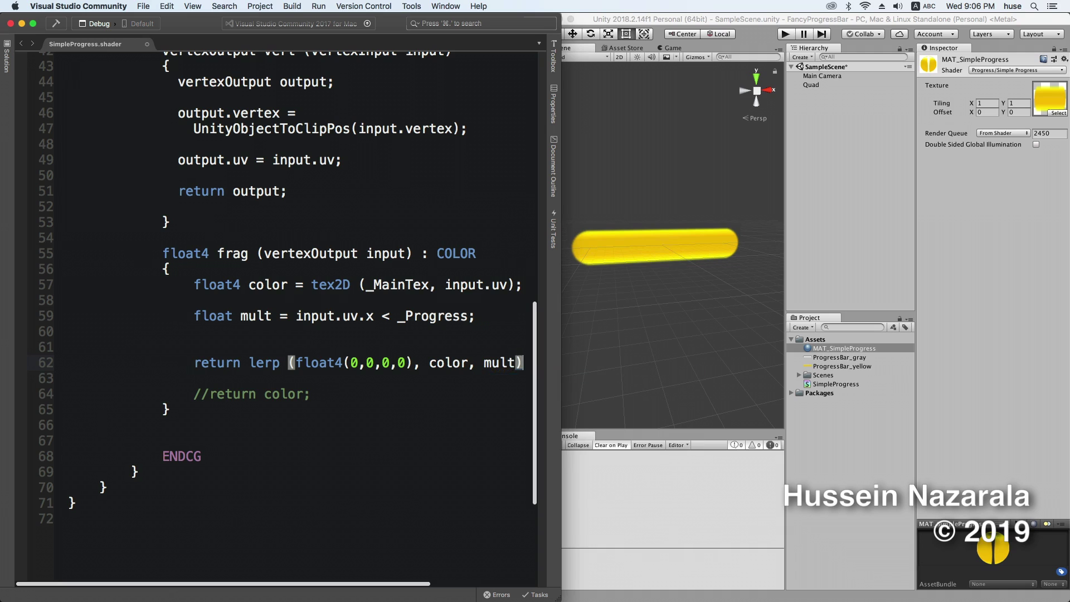
Step: Finish the lerp return line, recompile in Unity, and lower Progress to 0.06
type(";")
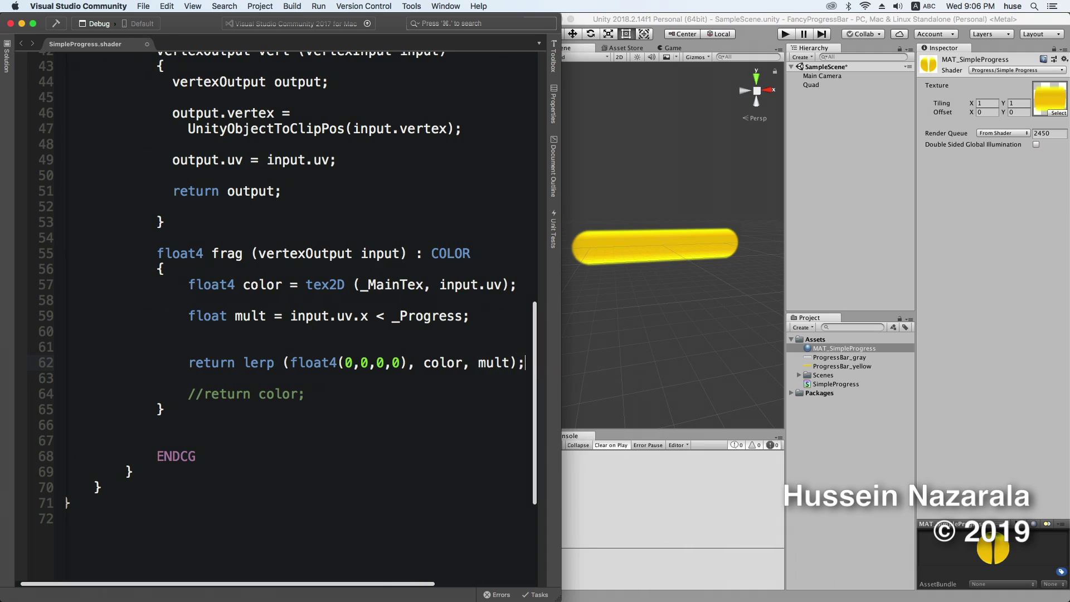
left_click(961, 278)
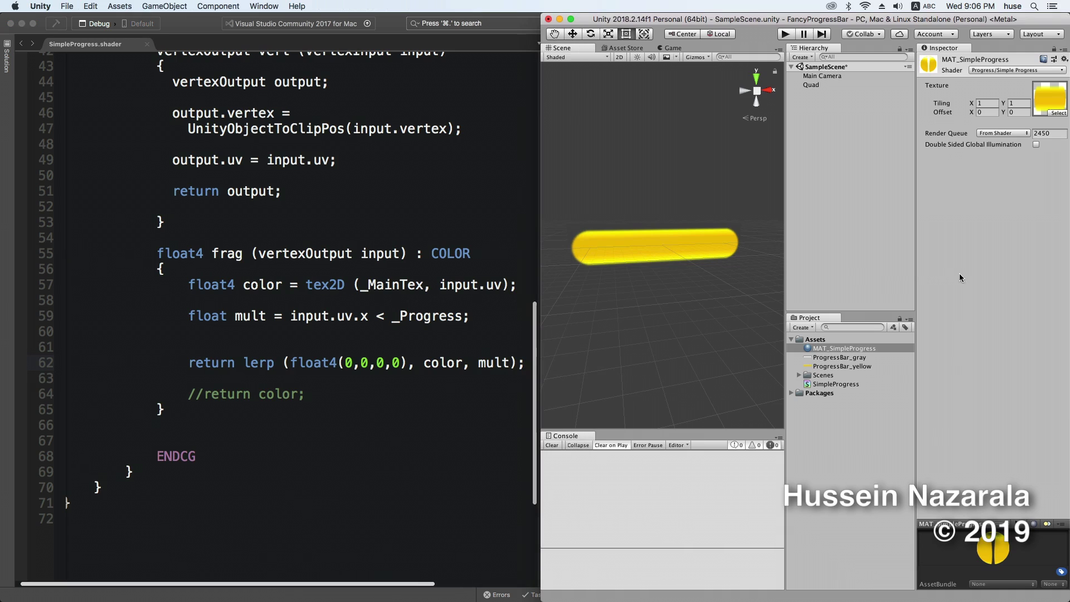
mouse_move(1011, 127)
left_mouse_down()
mouse_move(997, 138)
mouse_move(1022, 138)
left_mouse_up()
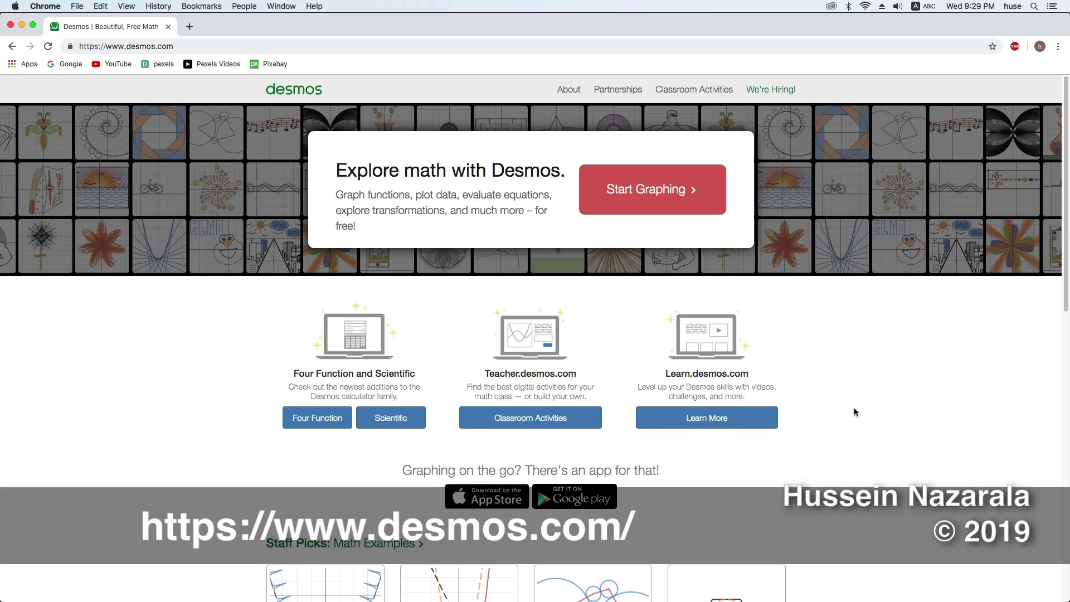
Step: Enter the step function {x<p:0, x>=p:1} in a new Desmos graph
left_click(681, 190)
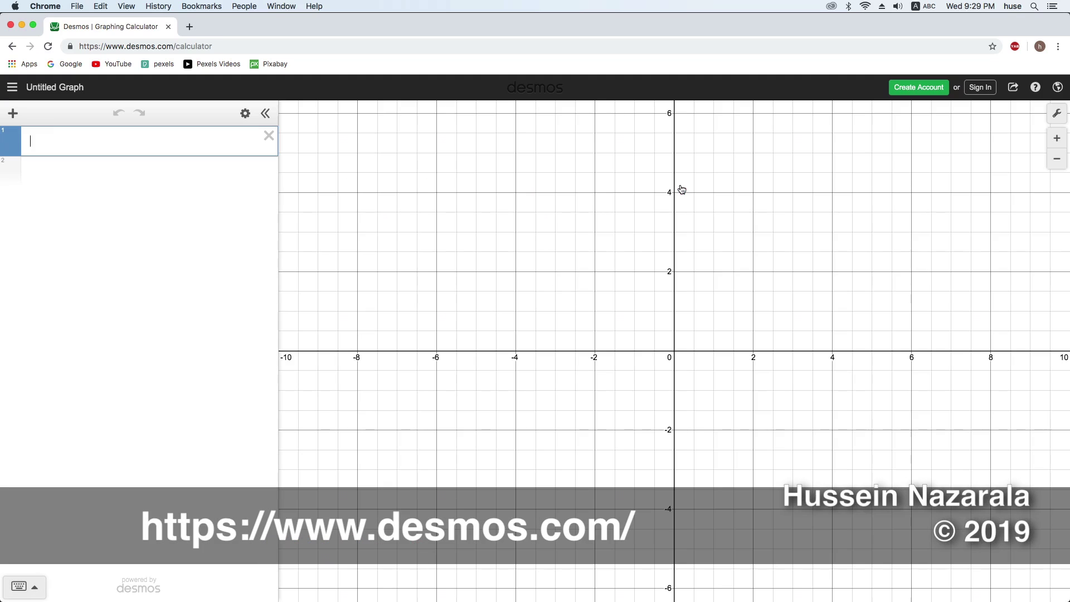
type("{")
type("x")
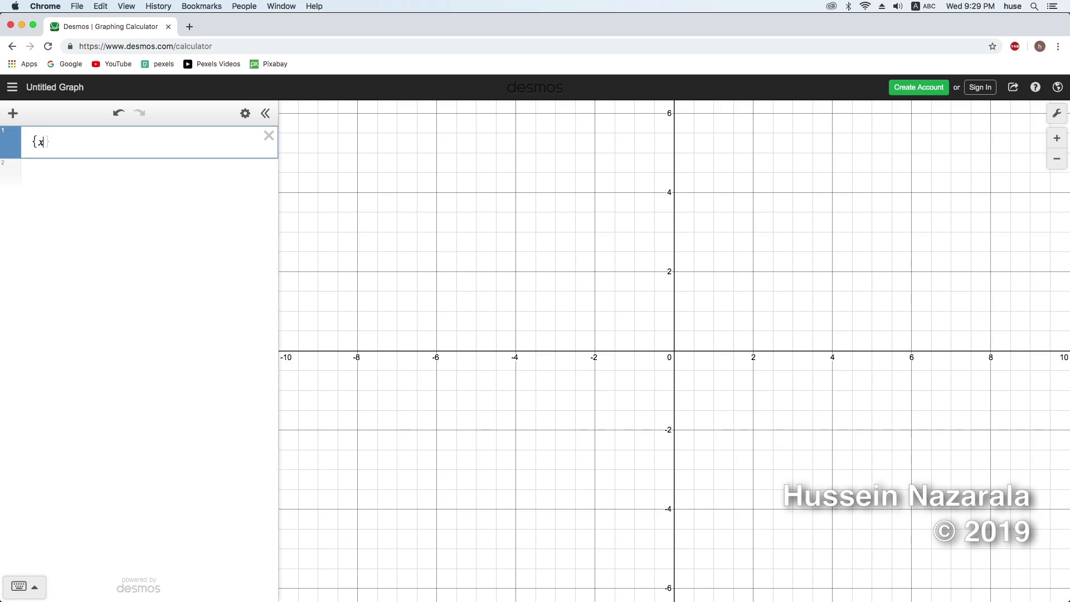
type("<p")
type(":")
type("0,")
type("x>=p")
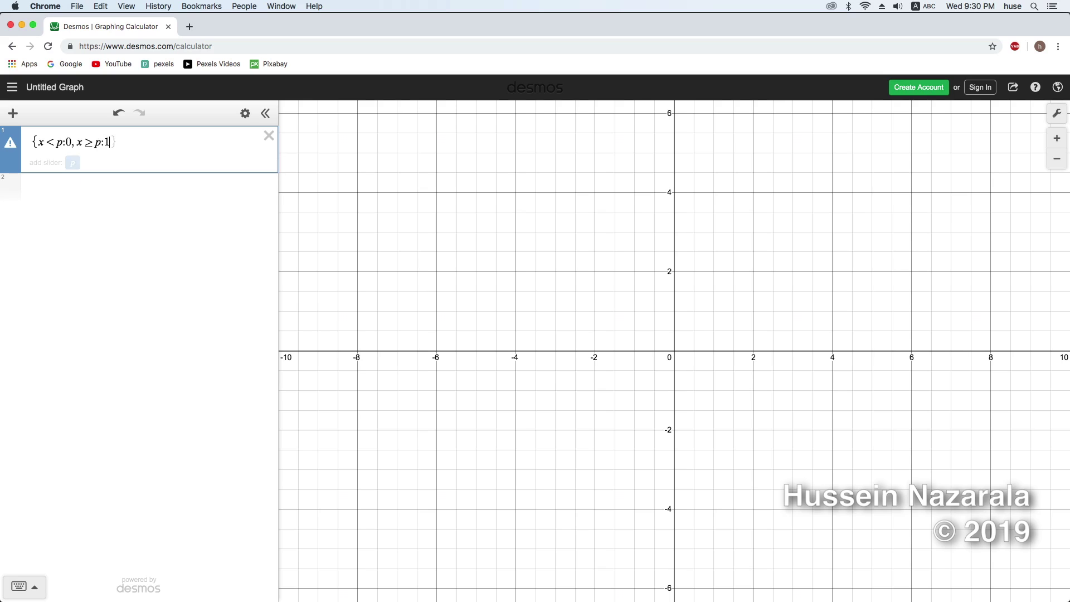
type(":1")
Step: Add a p slider limited to 0–1 and sweep it to watch the step shift
left_click(72, 162)
left_click(73, 176)
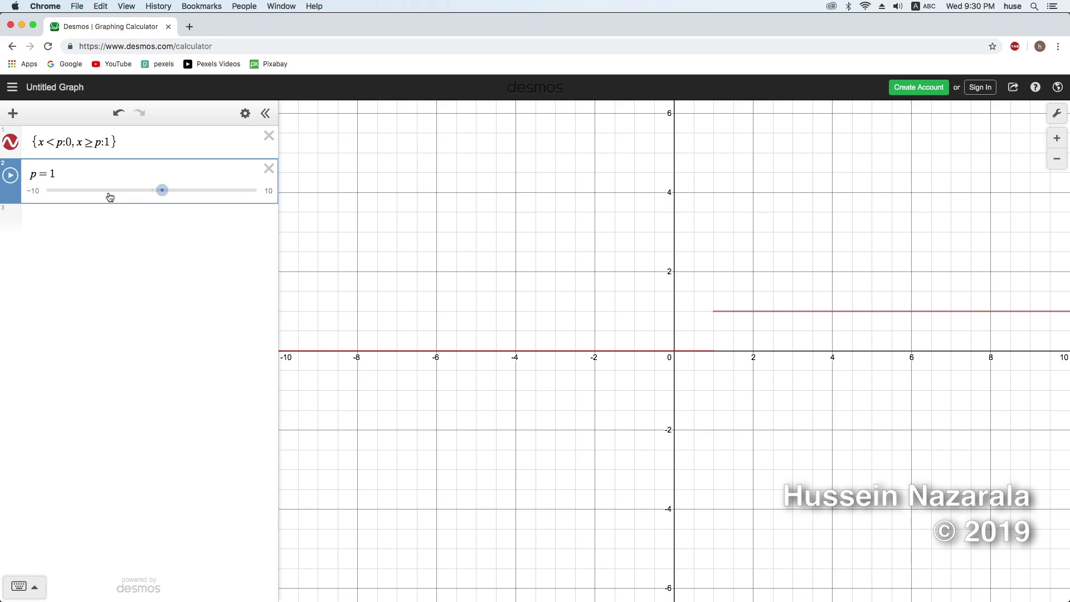
type("0")
left_click(88, 192)
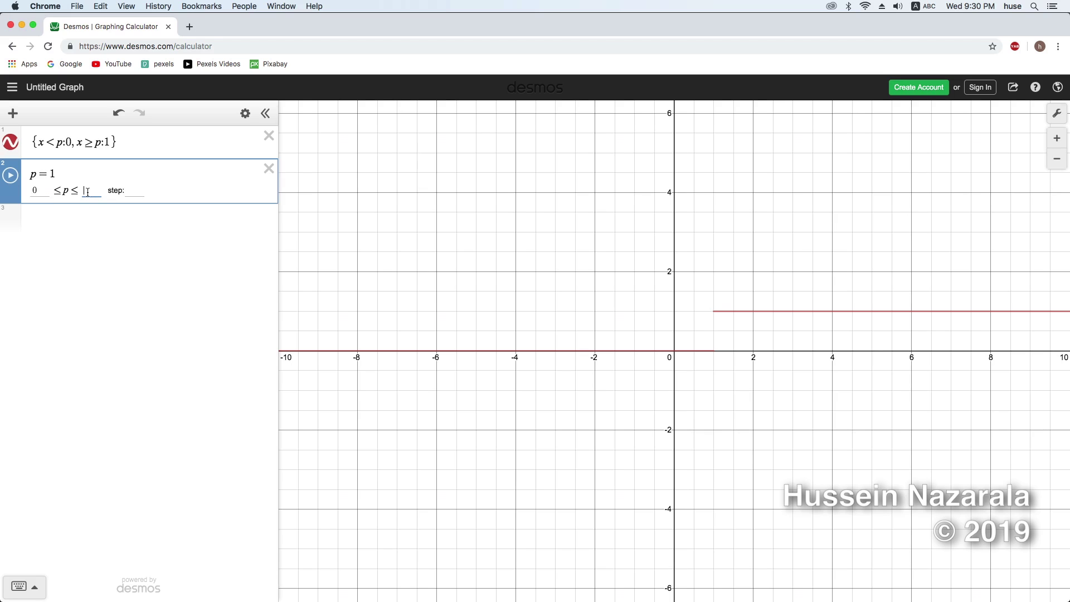
type("1")
key("Return")
scroll(747, 339, "up", 8)
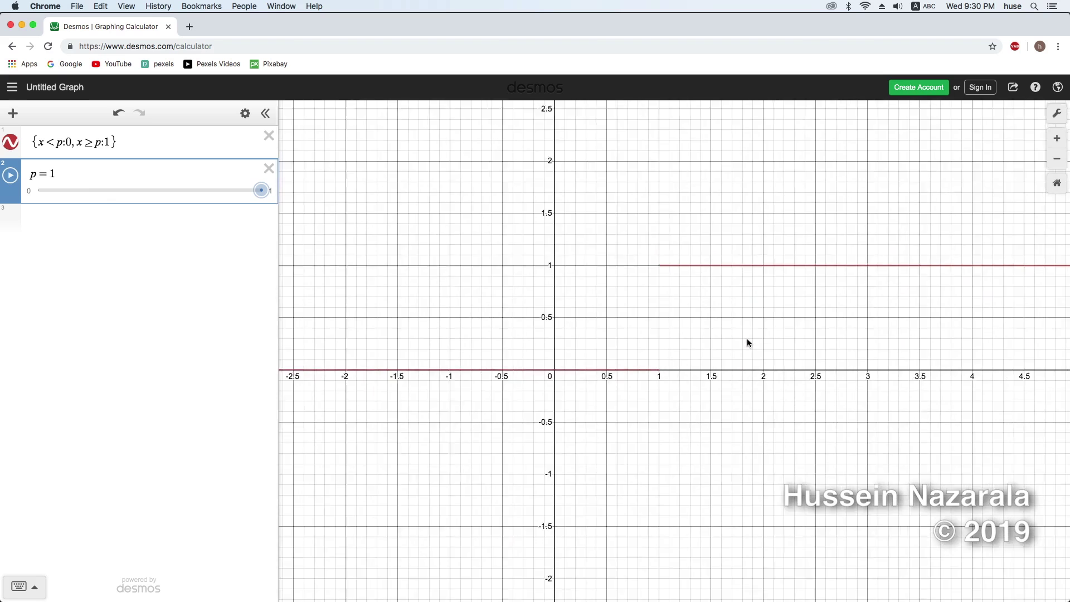
scroll(747, 343, "up", 1)
left_click_drag(261, 190, 150, 193)
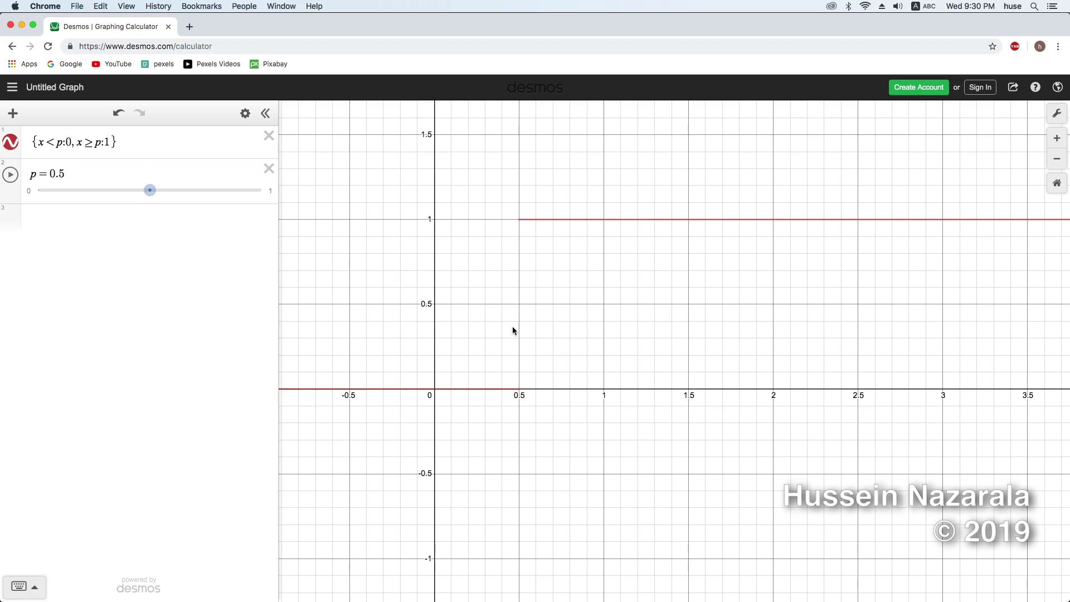
mouse_move(150, 190)
left_mouse_down()
mouse_move(245, 211)
mouse_move(158, 210)
left_mouse_up()
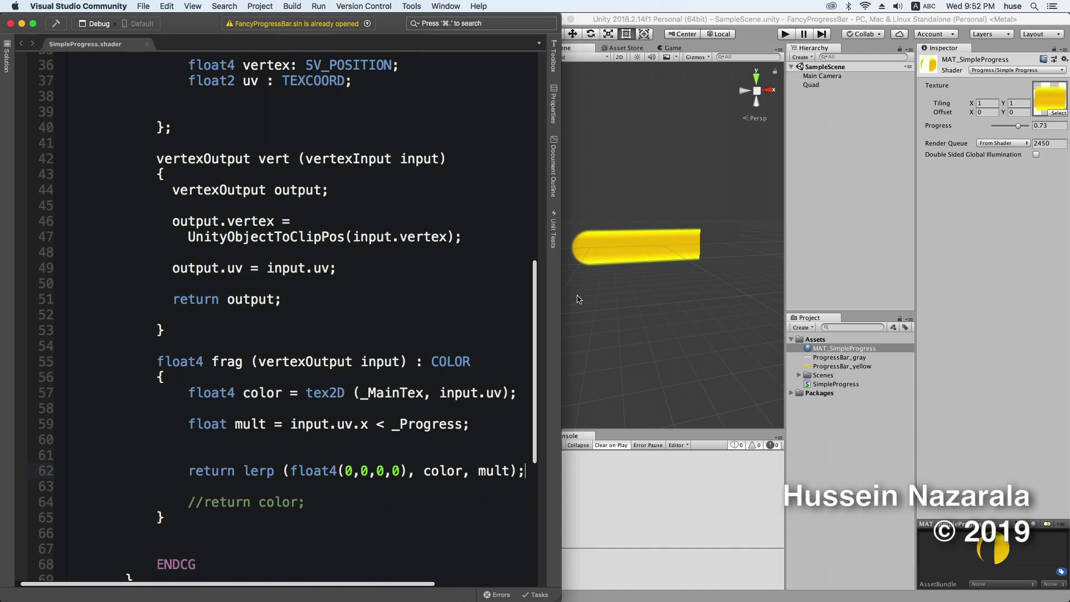
Step: Add the _BackTex ("Back Texture", 2D) = "white" {} property and its uniform sampler2D declaration
scroll(469, 262, "up", 15)
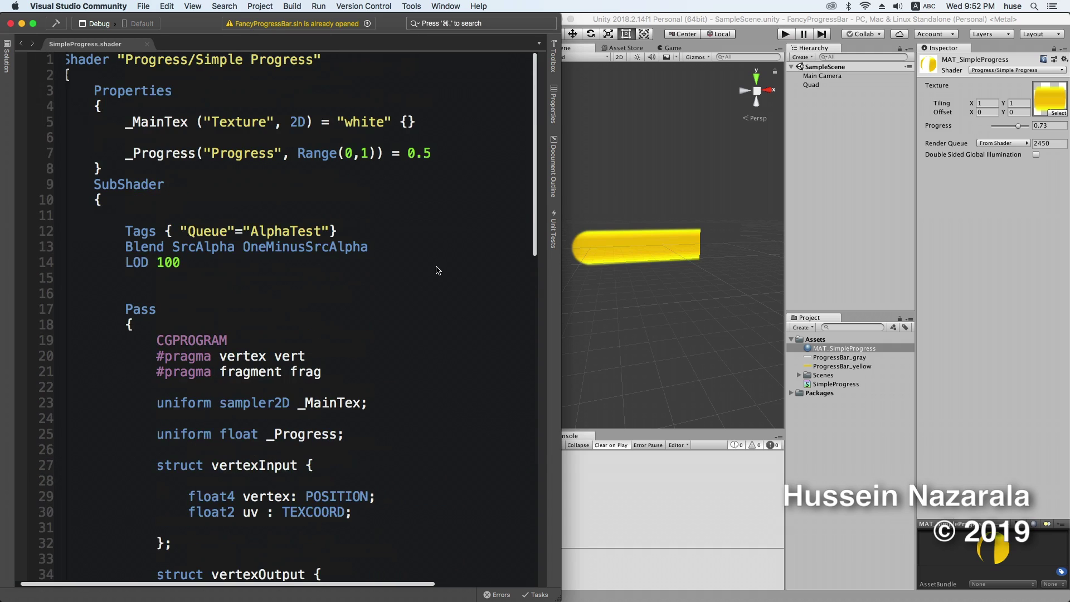
left_click(438, 122)
key("Return")
key("Return")
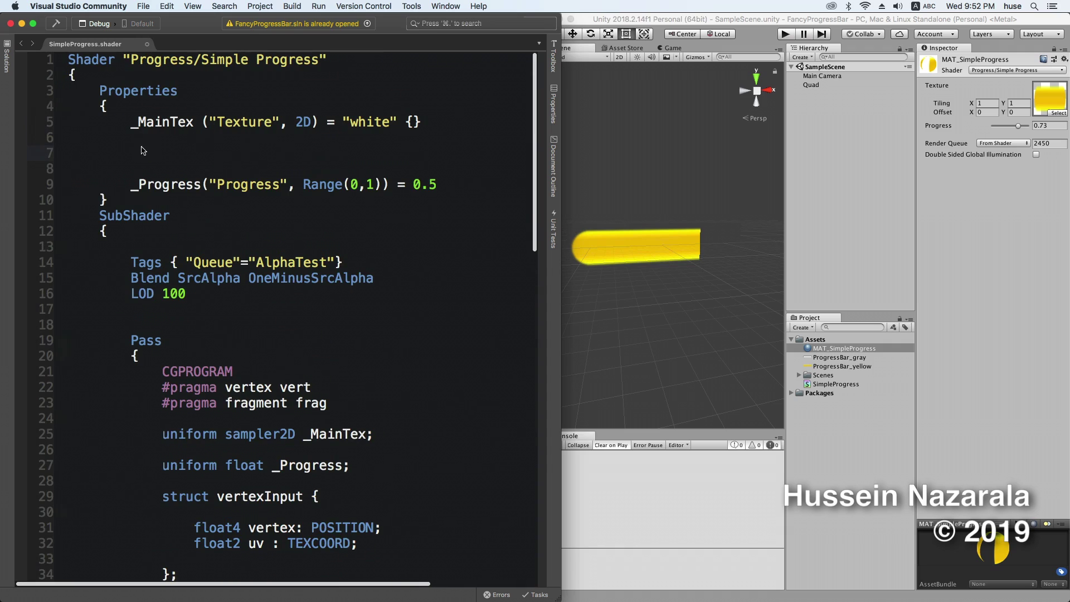
type("_BackTex (")
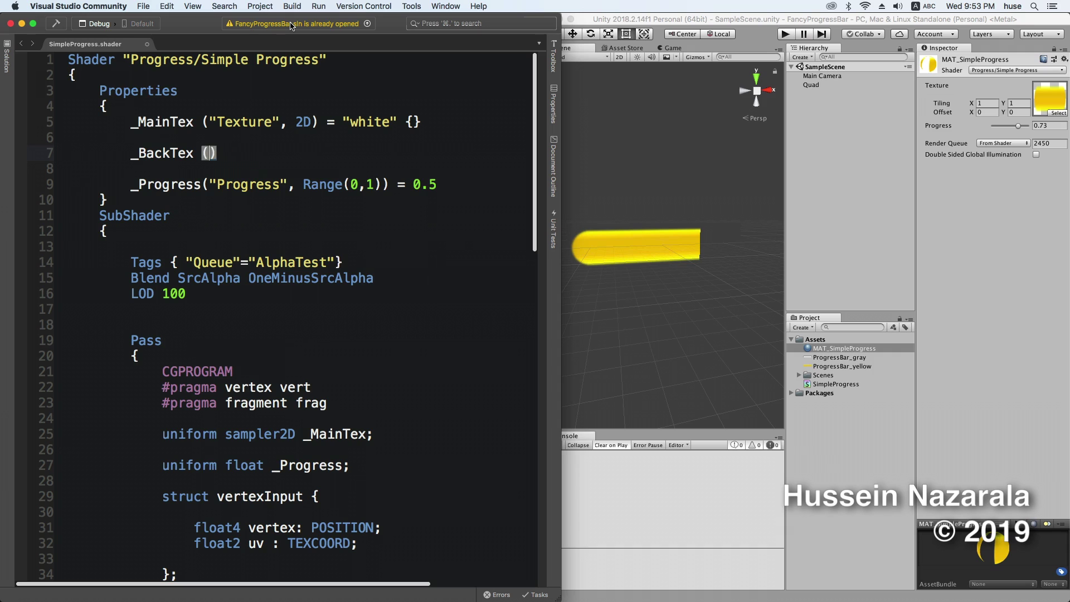
type("\"Back Texture")
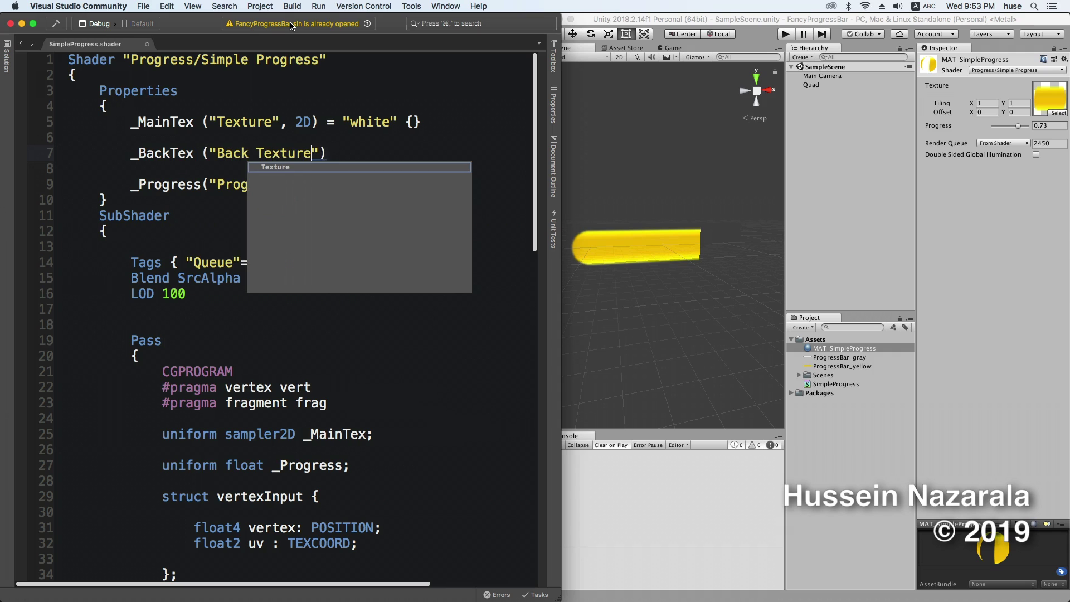
type("\", 2D) = \"")
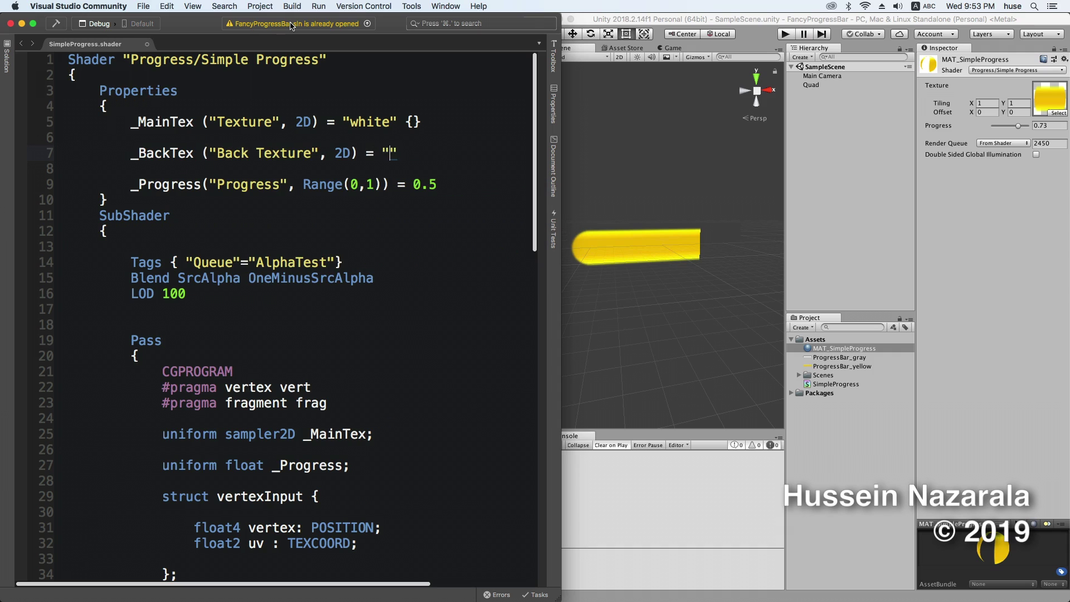
type("white\" {}")
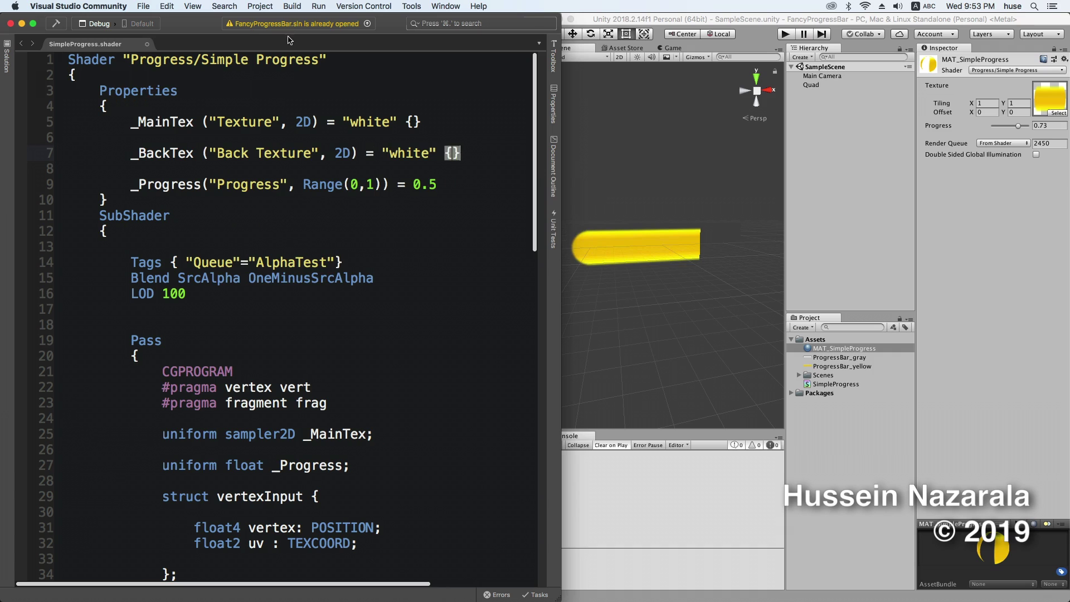
scroll(315, 315, "down", 3)
left_click(385, 273)
key("Return")
key("Return")
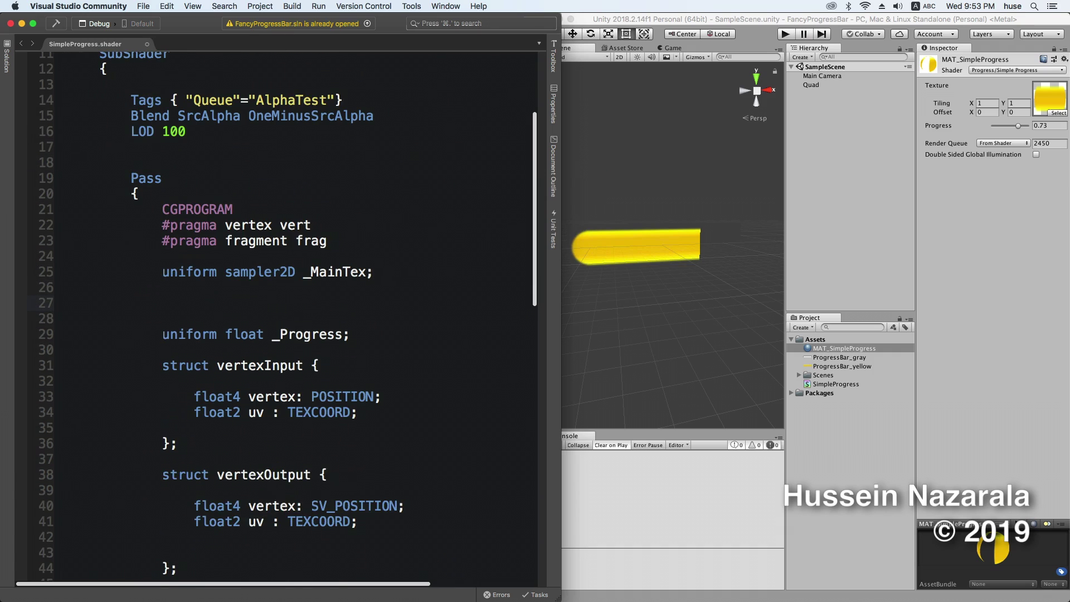
type("uniform sam")
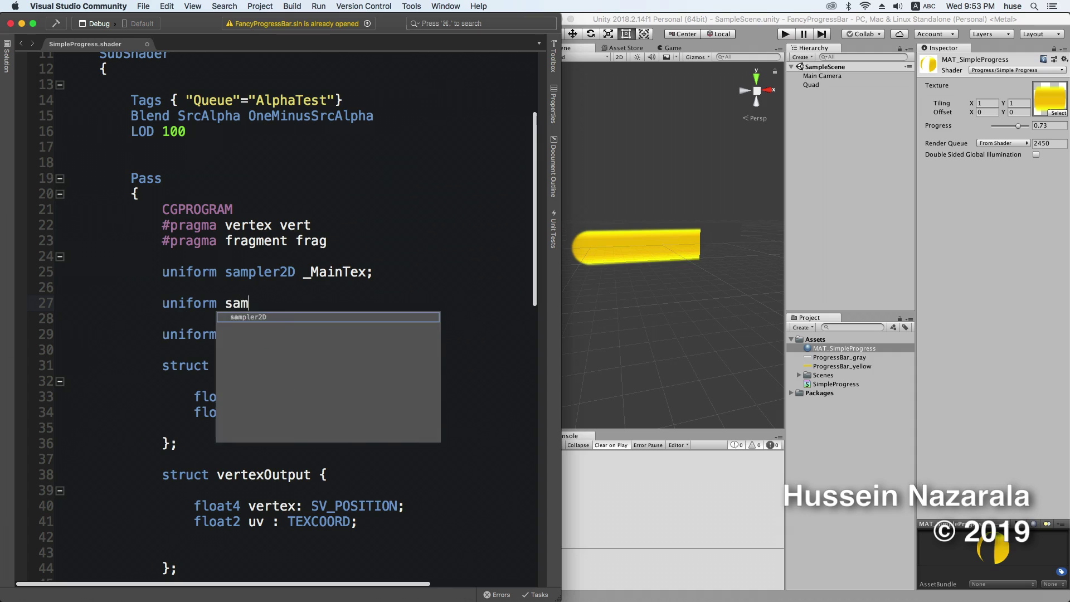
type("pler2D _BackTex;")
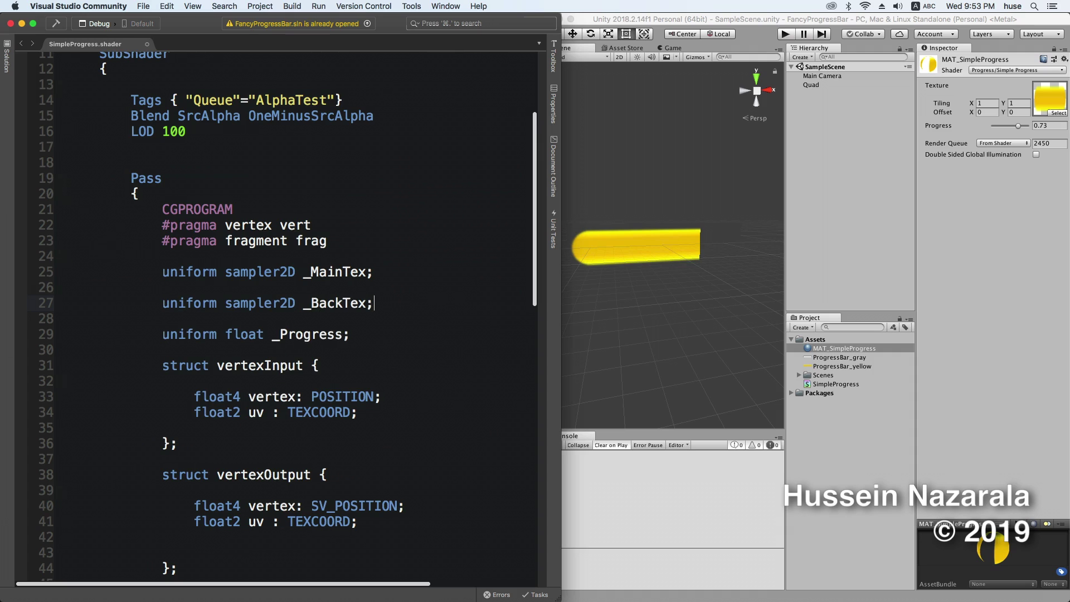
Step: In frag, add 'float4 back = tex2D (_BackTex, input.uv);'
scroll(354, 306, "down", 8)
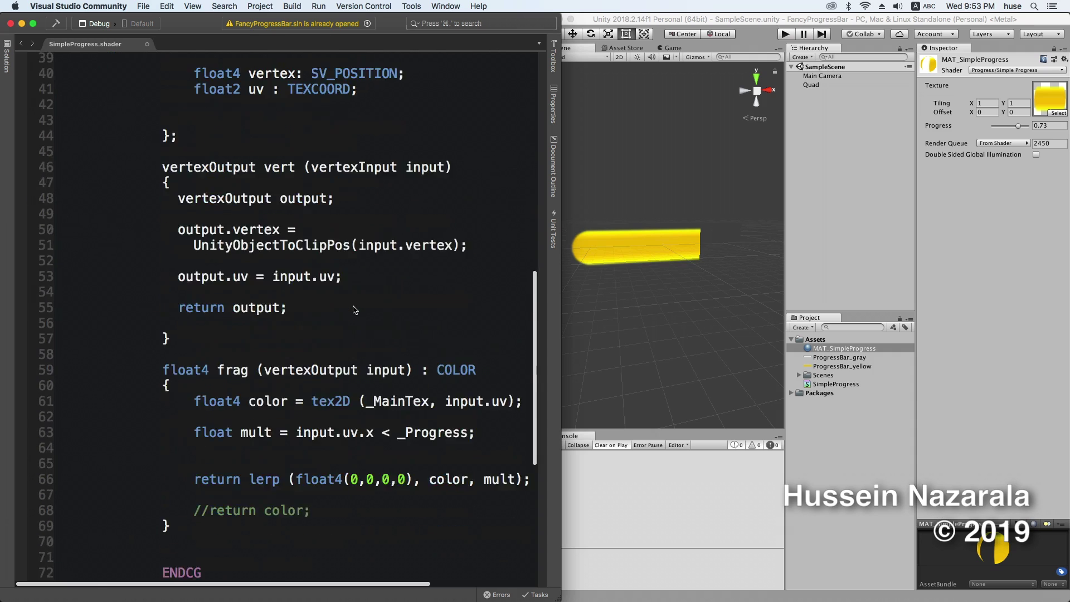
scroll(355, 310, "down", 2)
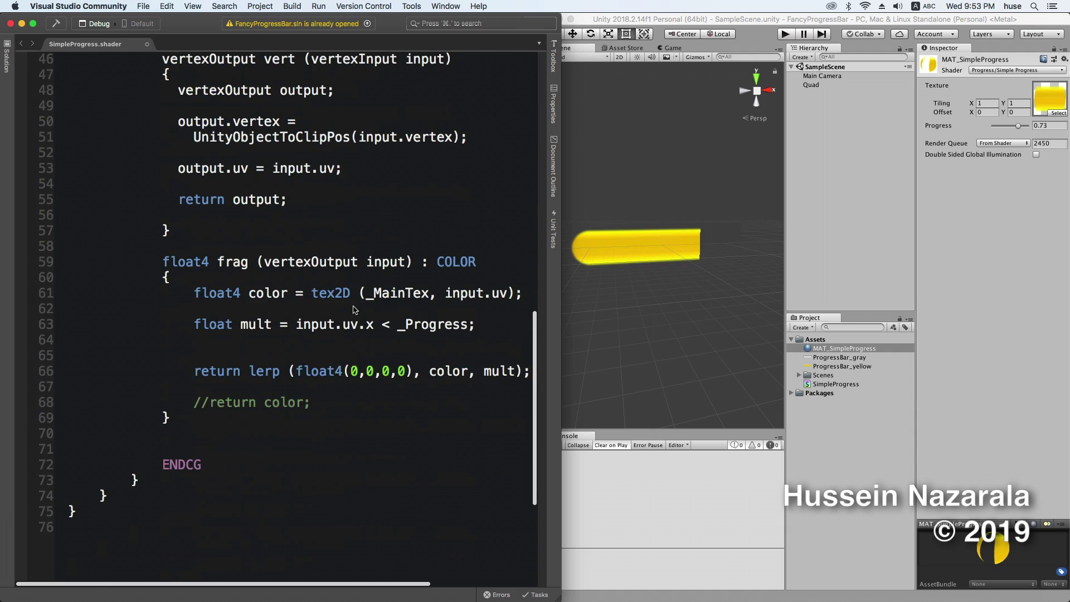
left_click(524, 294)
key("Return")
type("float back =")
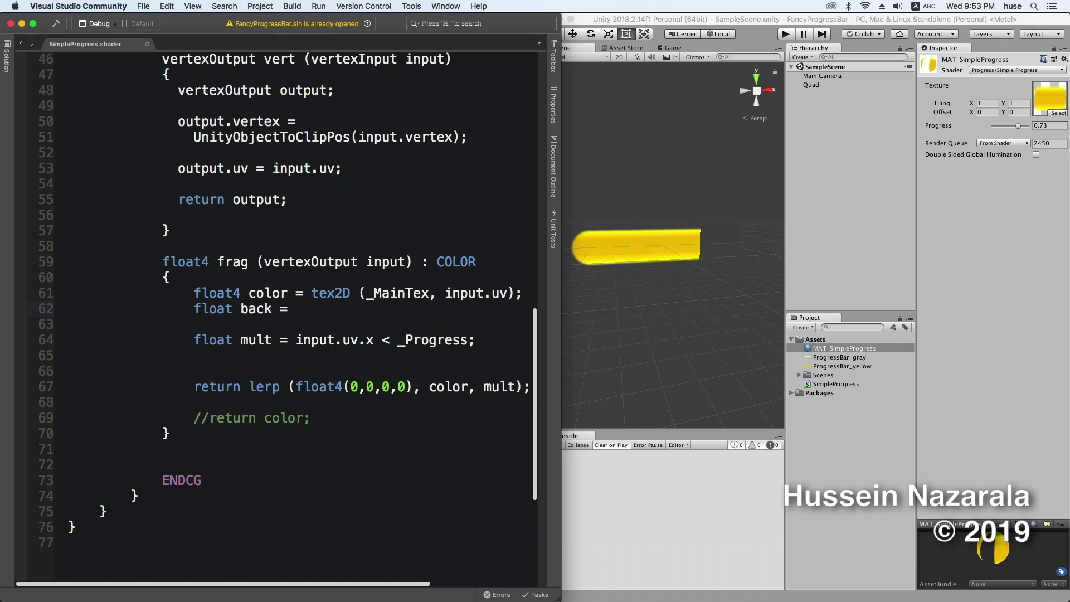
left_click(233, 309)
type("4")
type(" back = tex2D (_BackTex")
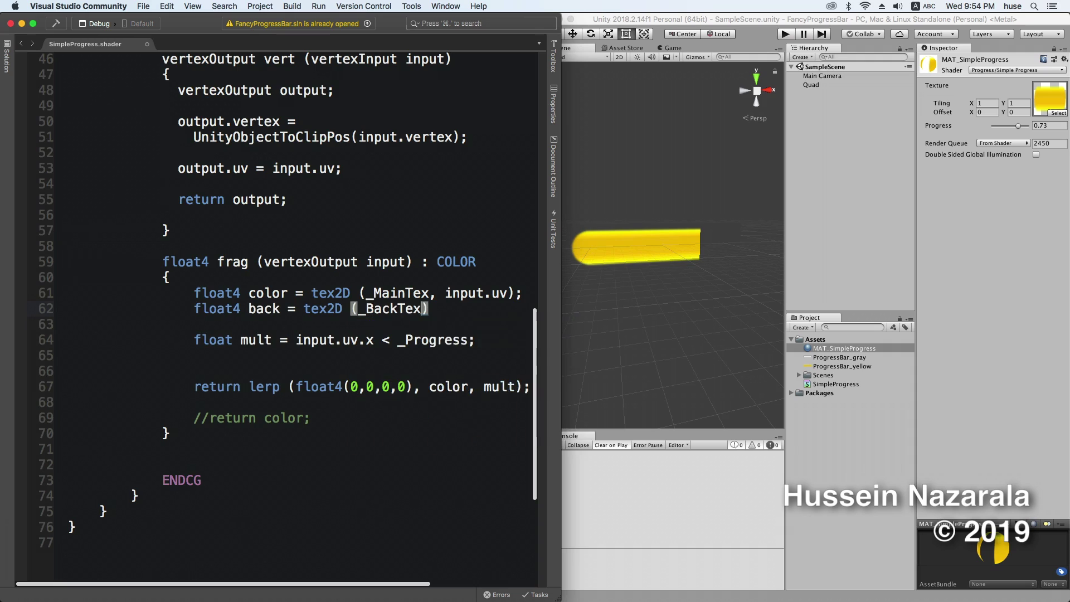
type(", input.uv);")
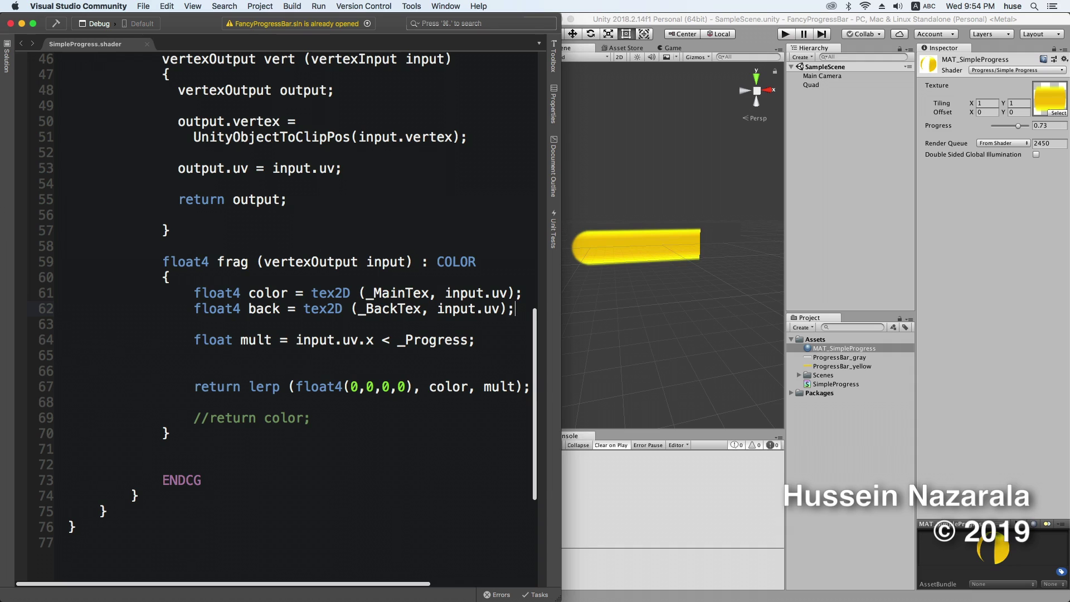
Step: Assign ProgressBar_gray as the material's Back Texture
left_click(957, 256)
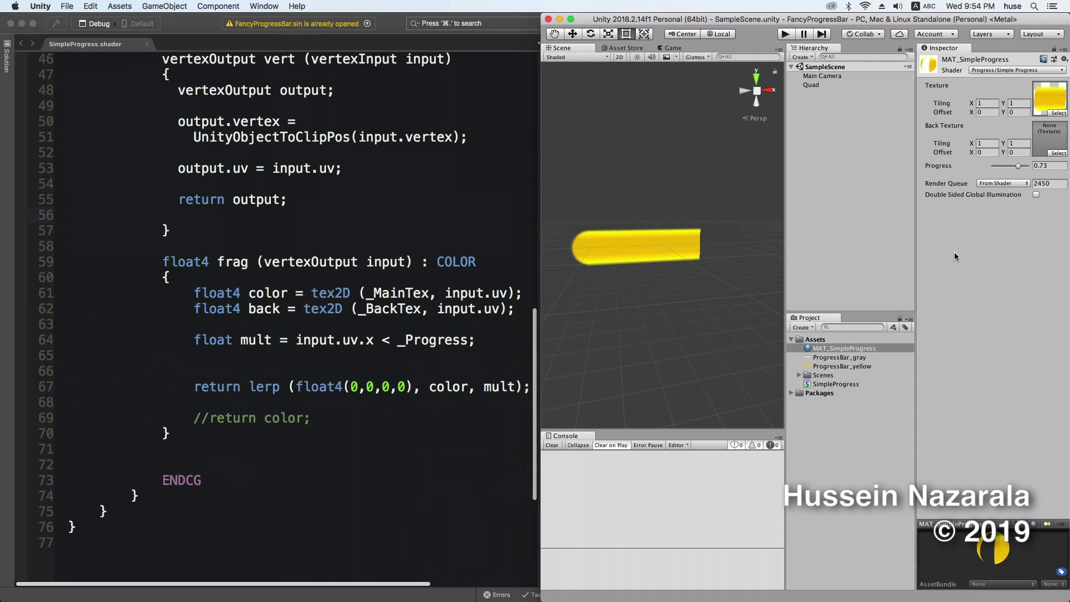
left_click_drag(823, 361, 1050, 136)
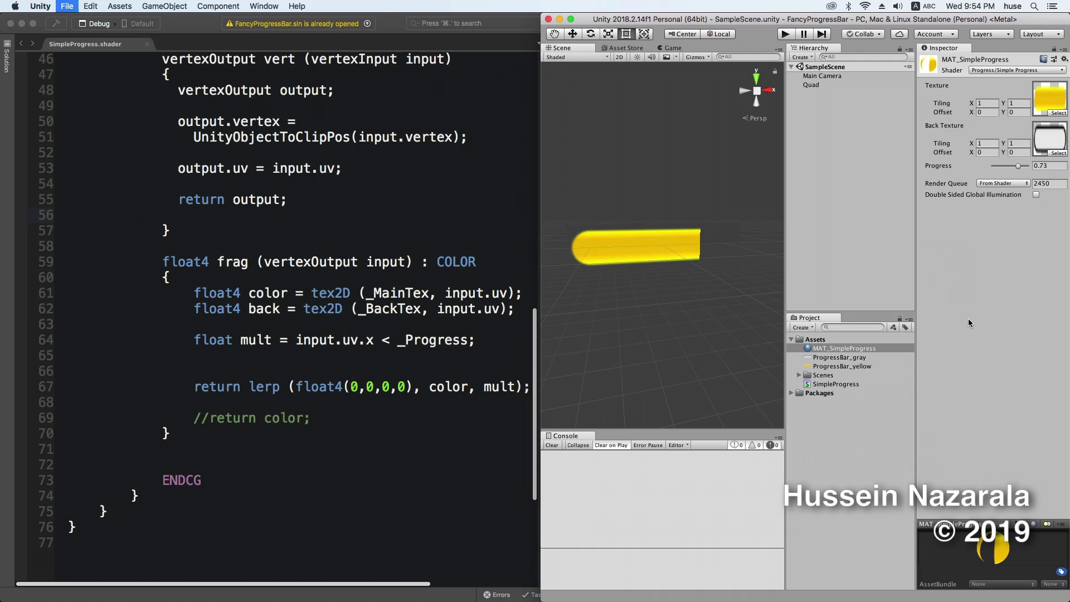
left_click(376, 585)
scroll(408, 587, "right", 5)
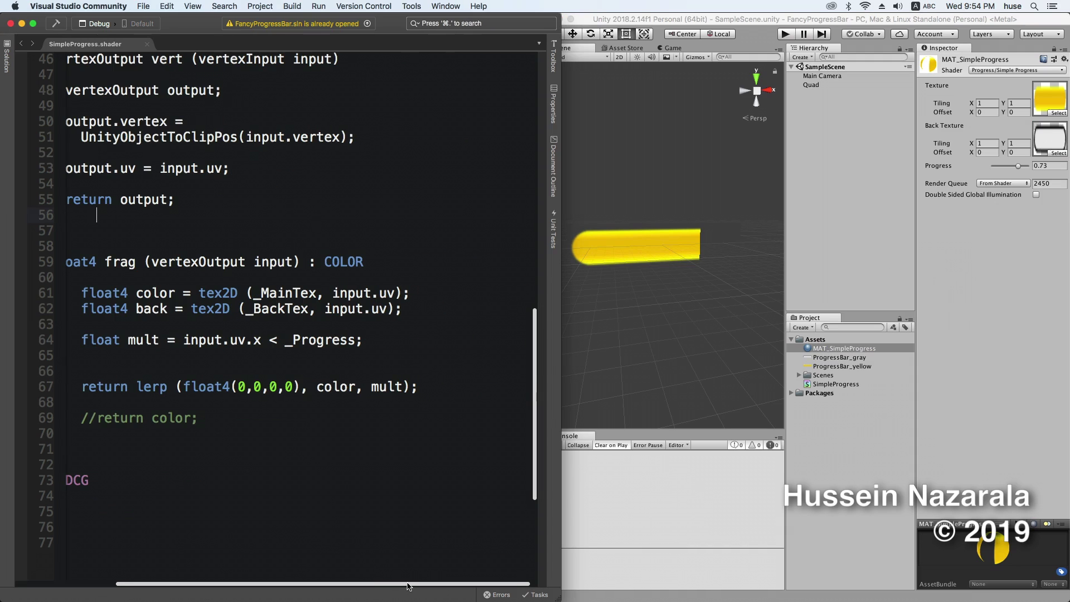
scroll(362, 587, "left", 5)
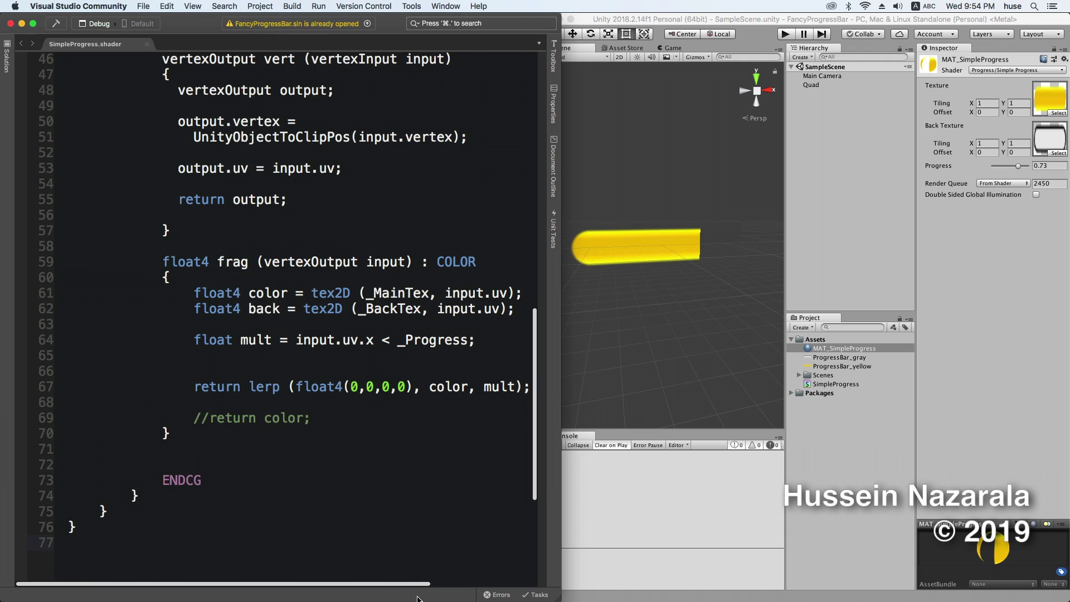
scroll(417, 598, "right", 3)
Step: Replace the old return with lerp(back, color, _Progress) and preview at Progress 0
left_click(136, 386)
type("//")
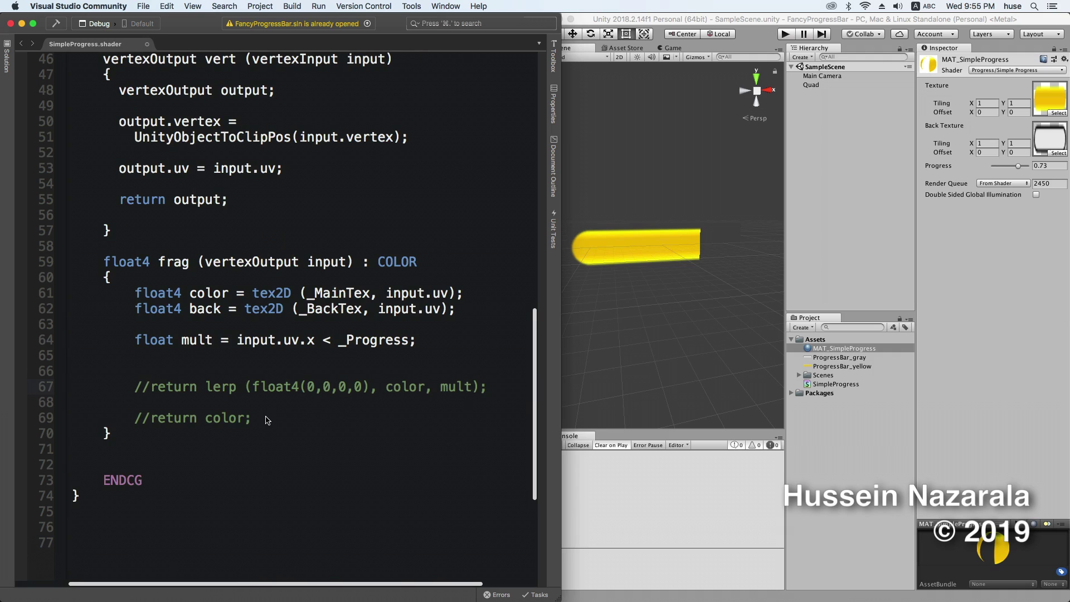
key("Return")
key("Return")
type("retu")
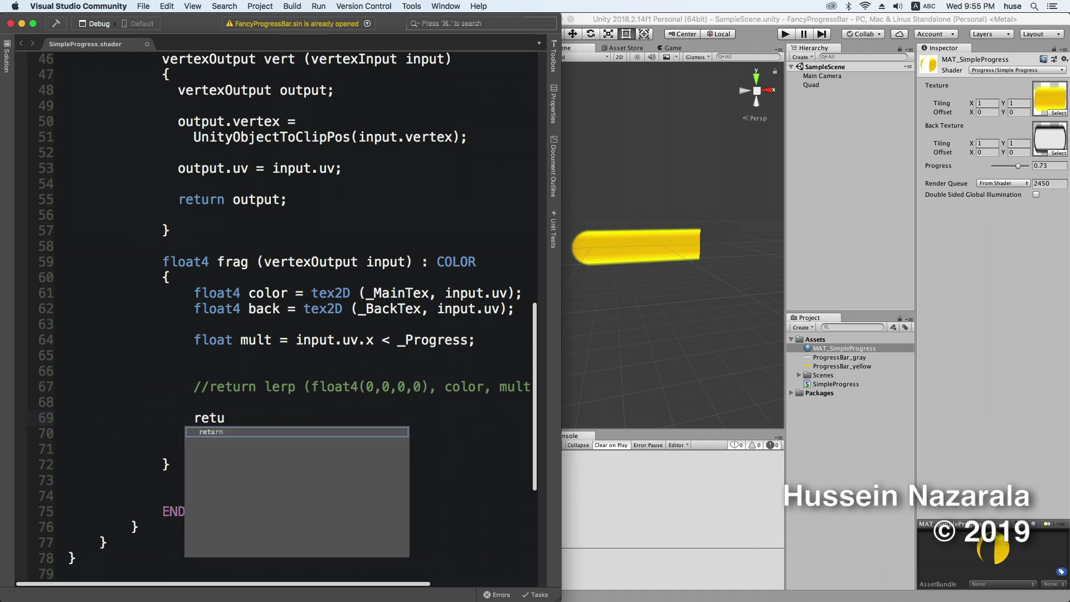
type("rn lerp (bac")
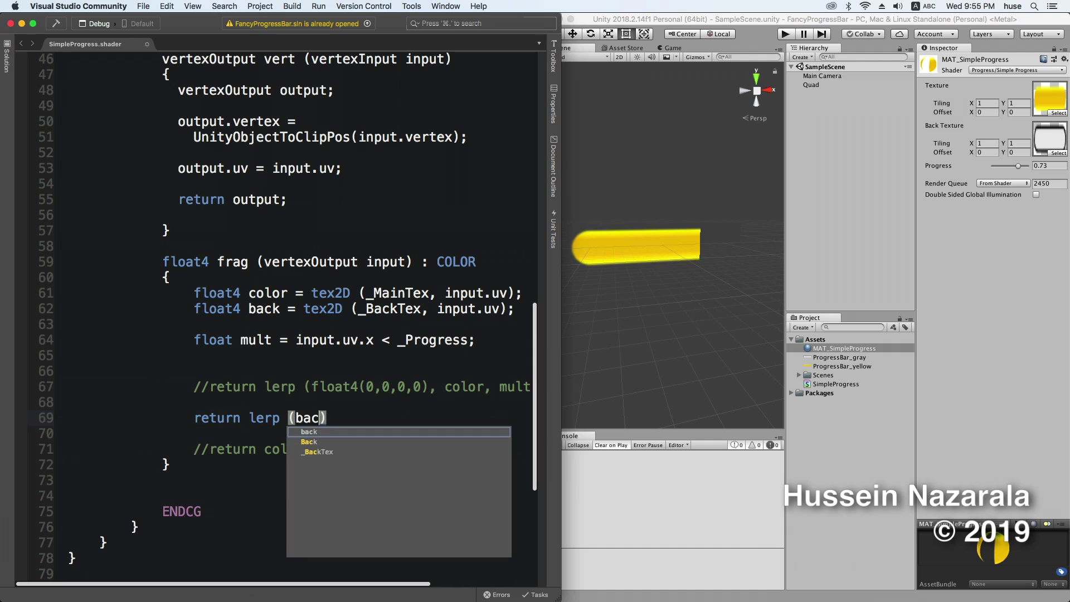
type("k, color, ")
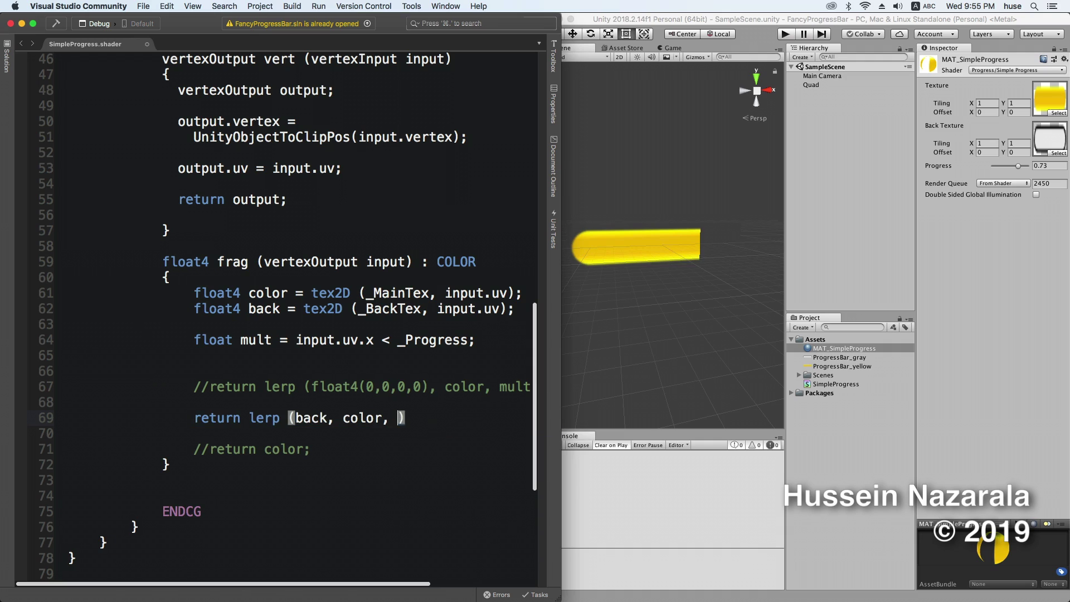
type("_Progress);")
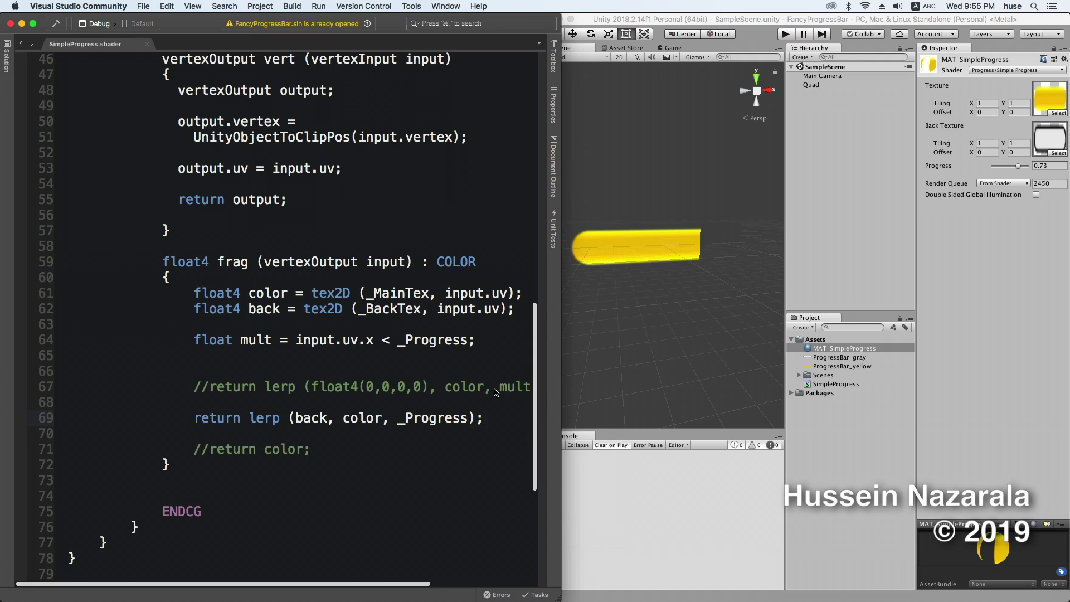
left_click(1020, 318)
mouse_move(1019, 166)
left_mouse_down()
mouse_move(993, 168)
mouse_move(1040, 175)
mouse_move(988, 175)
left_mouse_up()
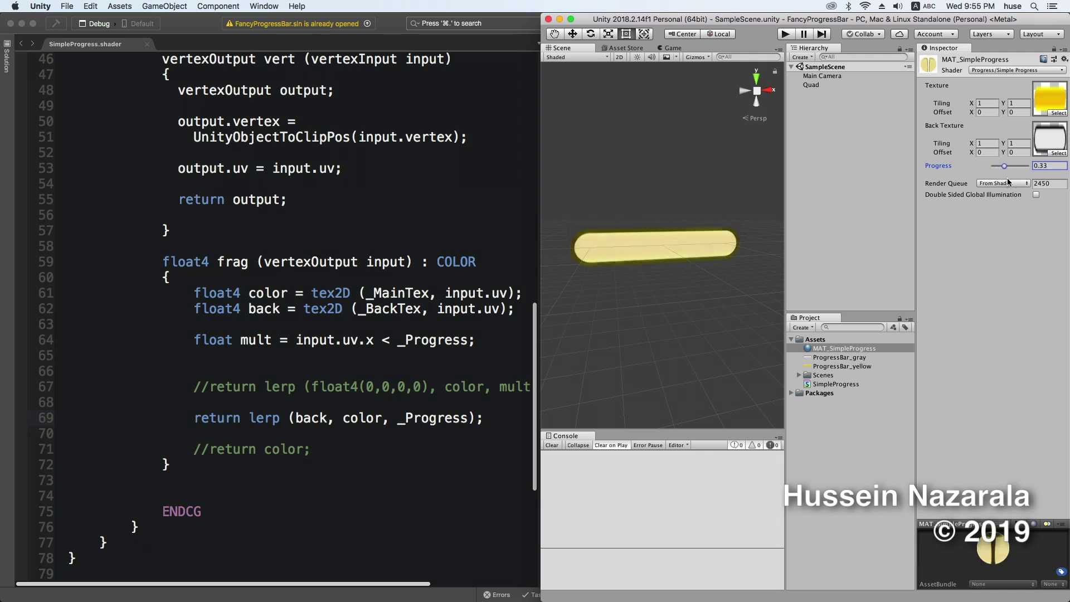
Step: Comment out line 69 and add a copy of the lerp return line using mult instead of _Progress
left_click(379, 434)
left_click(194, 421)
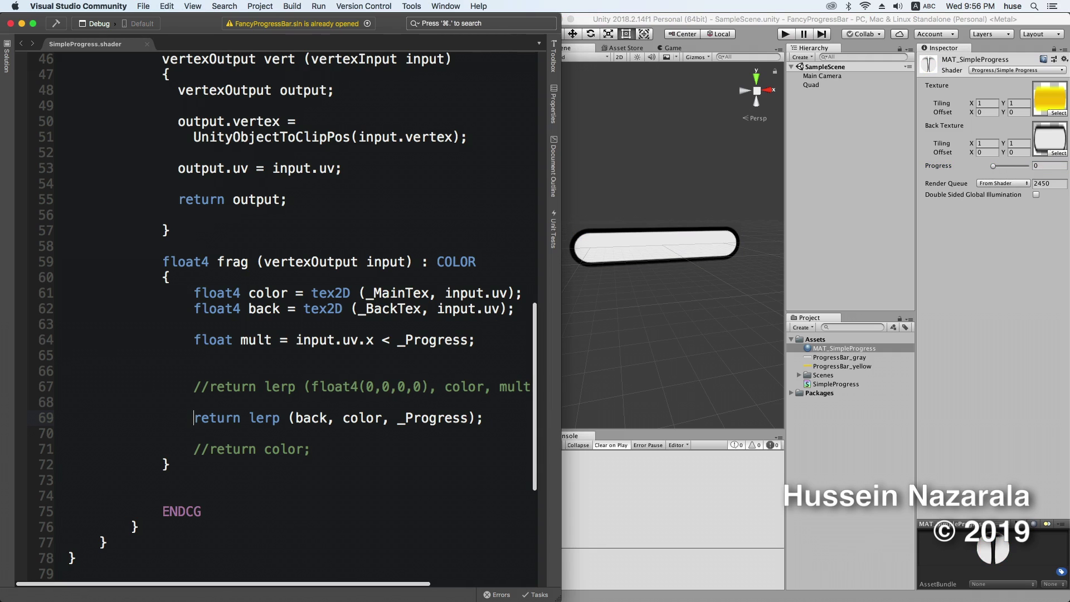
type("//")
key("End")
key("Return")
type("return lerp (back, color, _Progress);")
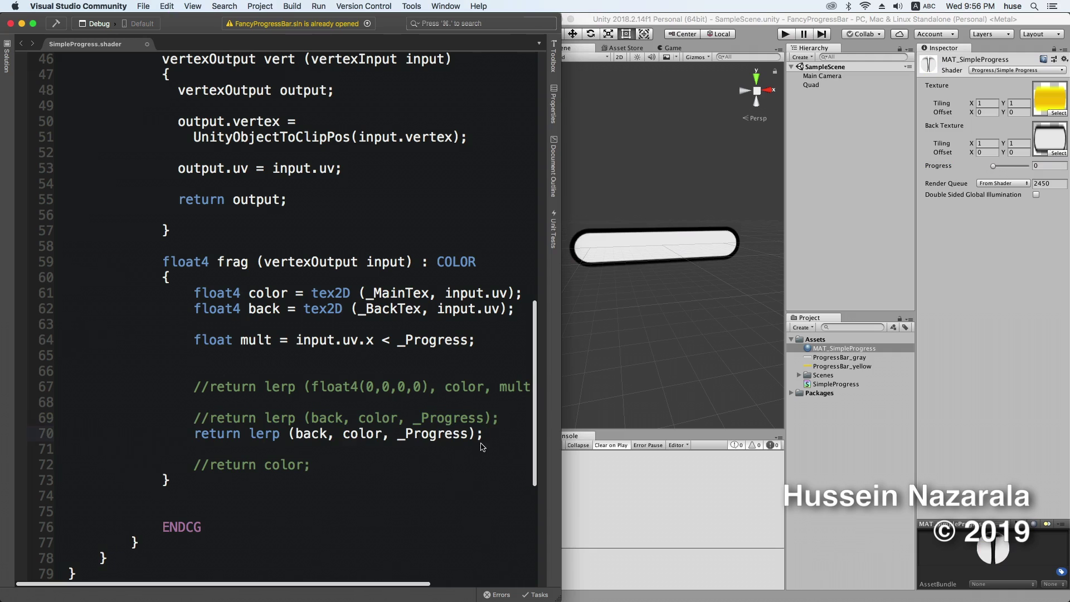
double_click(450, 435)
type("mult")
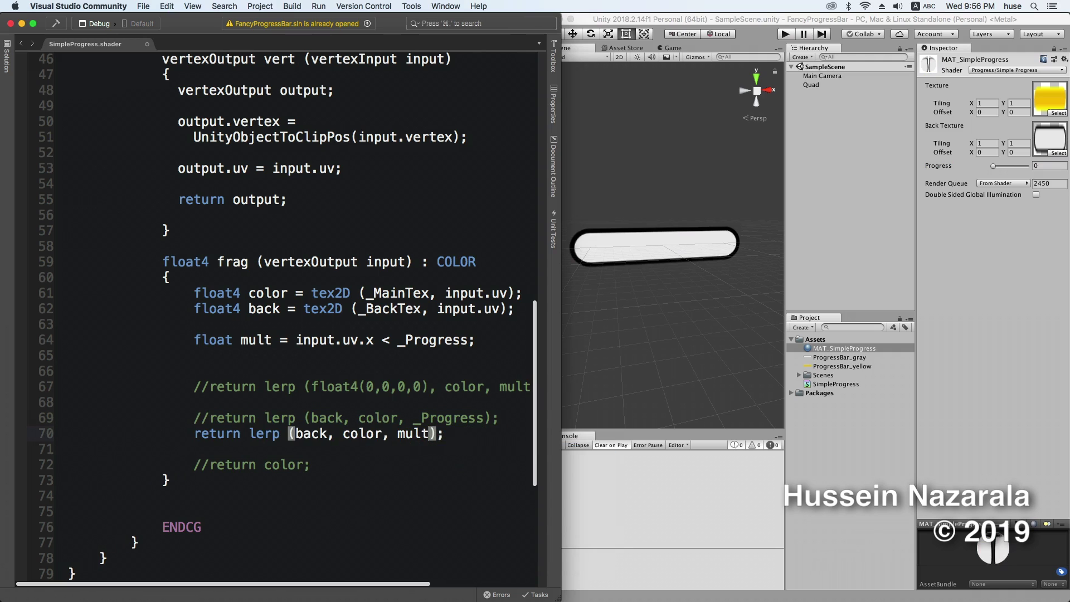
Step: In Unity, switch the scene view to 2D and drag Progress to watch the yellow fill reach 0.61
left_click_drag(994, 166, 1009, 166)
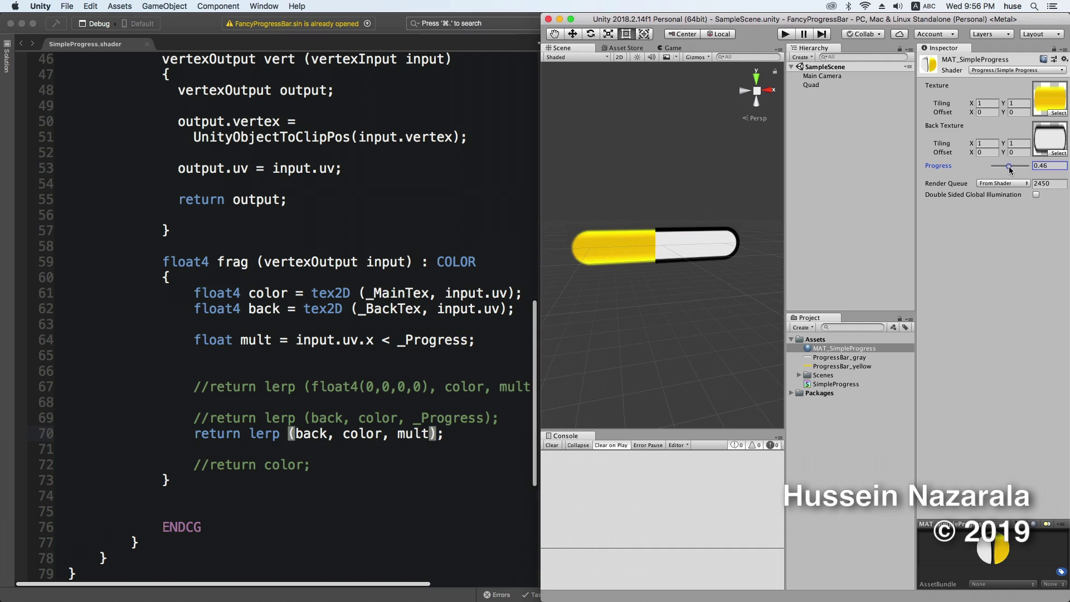
left_click(652, 213)
left_click(619, 57)
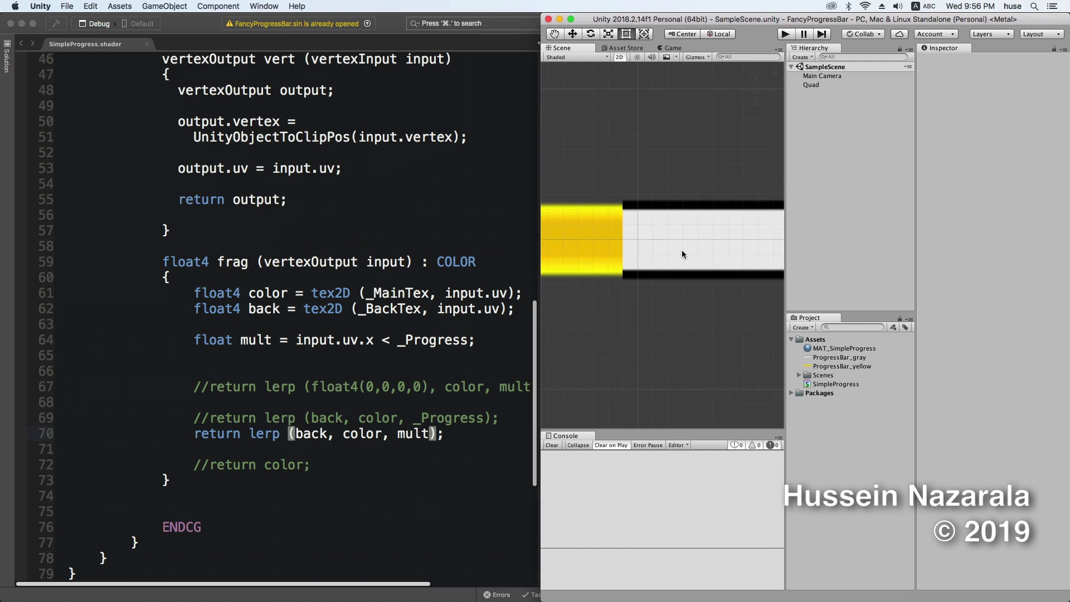
left_click(831, 348)
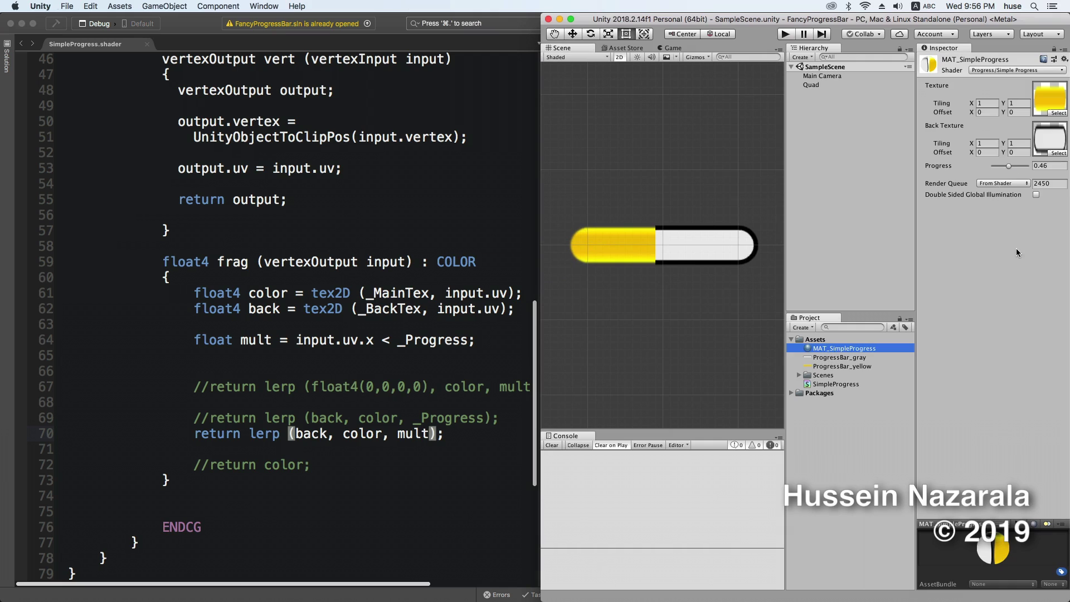
mouse_move(1009, 166)
left_mouse_down()
mouse_move(1025, 190)
mouse_move(1015, 202)
left_mouse_up()
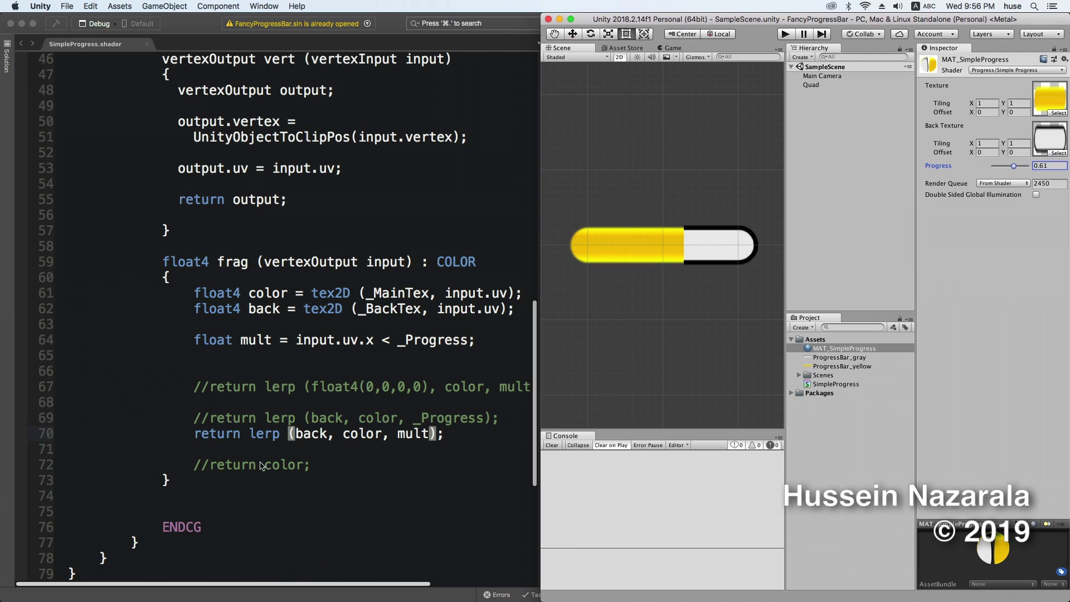
Step: Comment out line 70 and duplicate the return line, replacing mult with color.a
left_click(193, 437)
type("//")
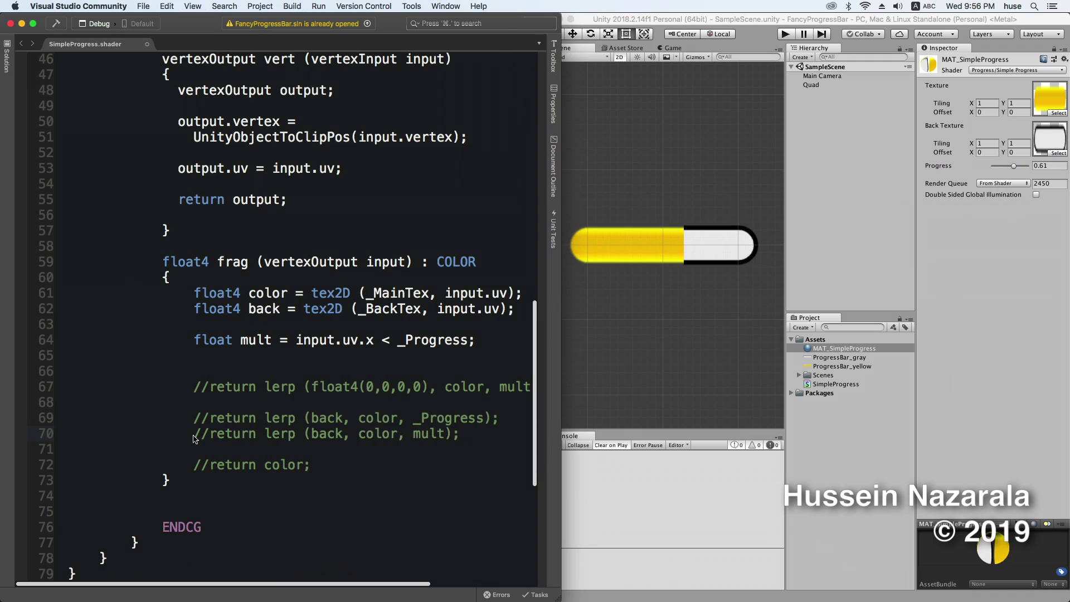
left_click_drag(210, 434, 460, 434)
key("super+c")
left_click(461, 433)
key("Return")
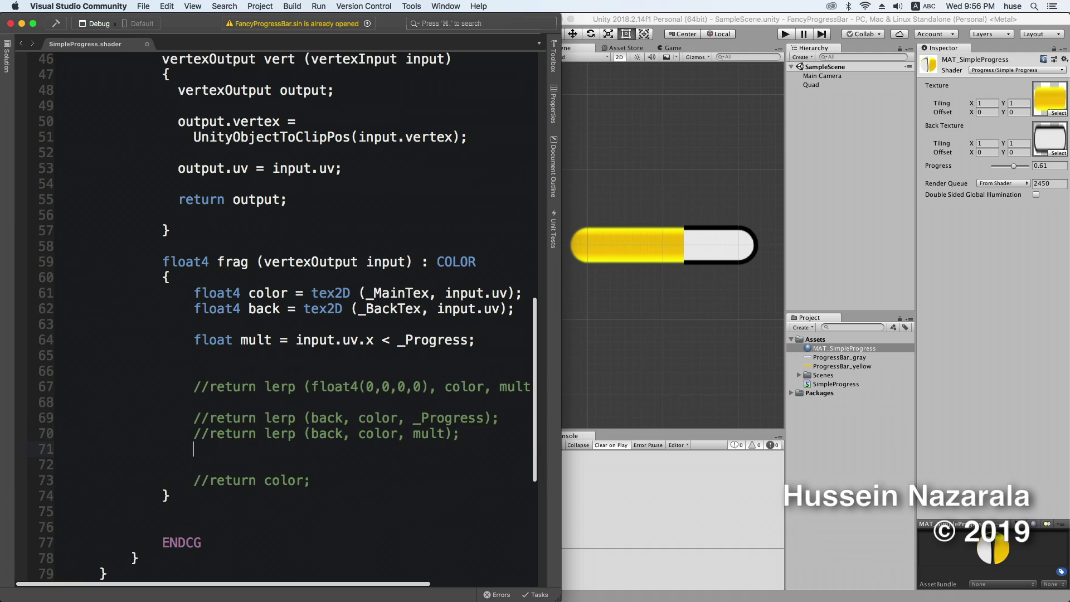
key("super+v")
double_click(423, 451)
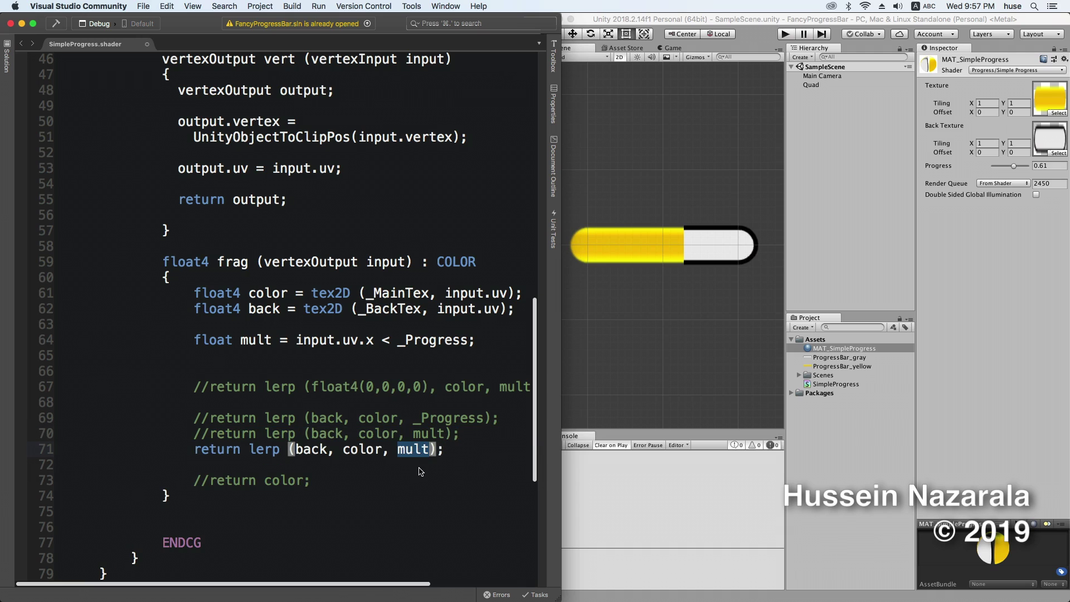
type("color.a")
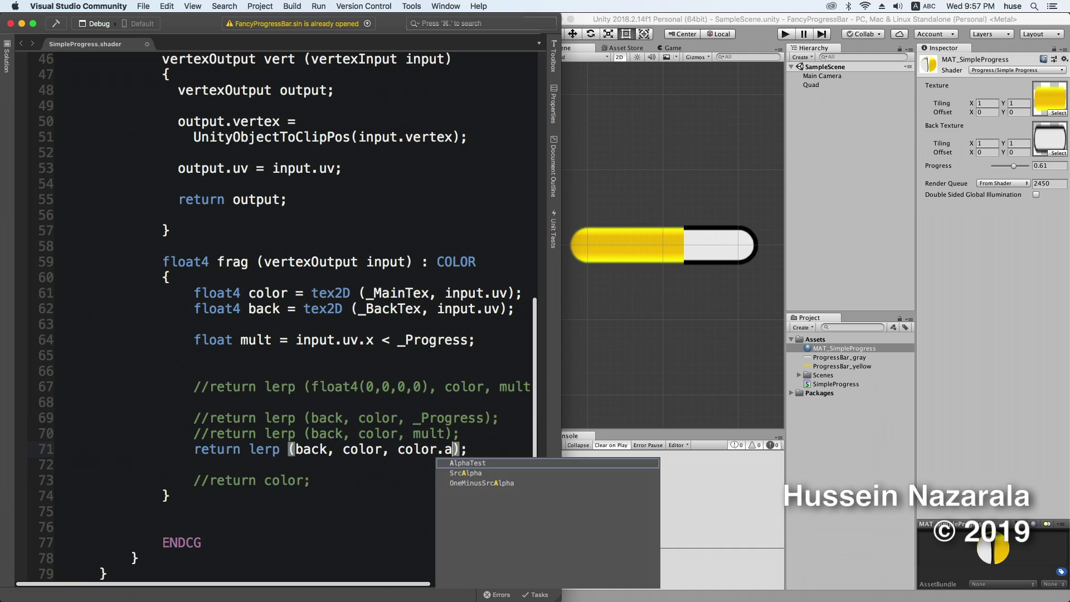
left_click(963, 279)
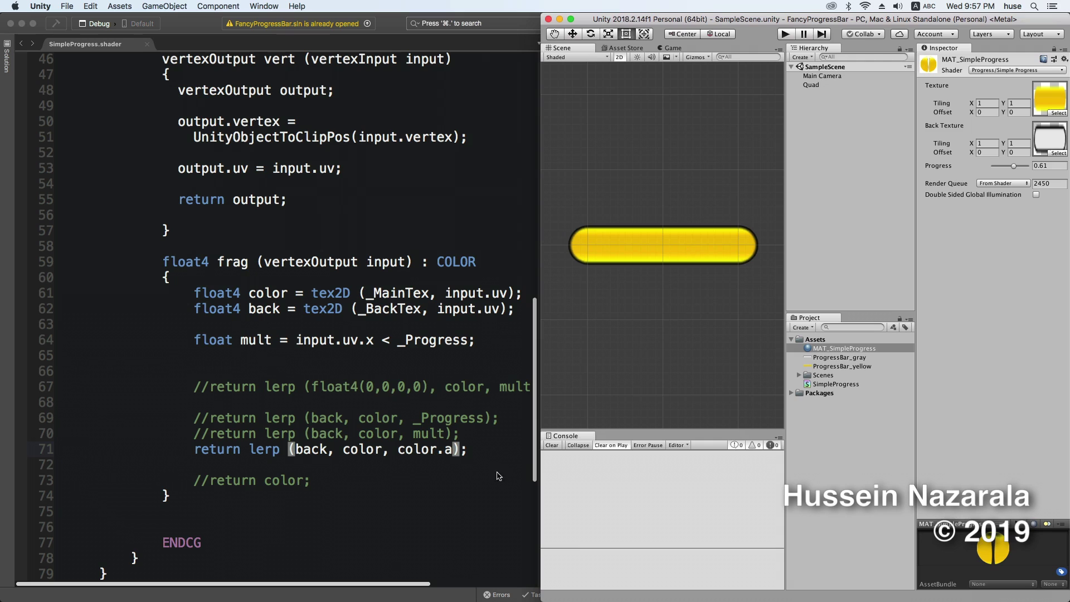
Step: Complete the blend factor as color.a * mult and test the fill at Progress 0.3 in Unity
left_click(455, 471)
type("* ")
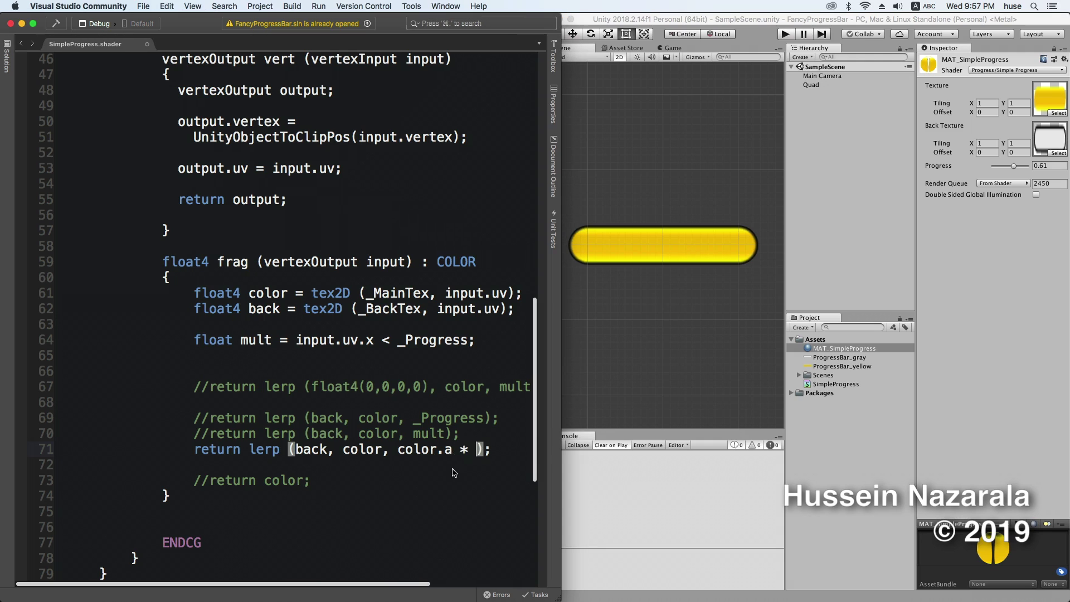
type("mult")
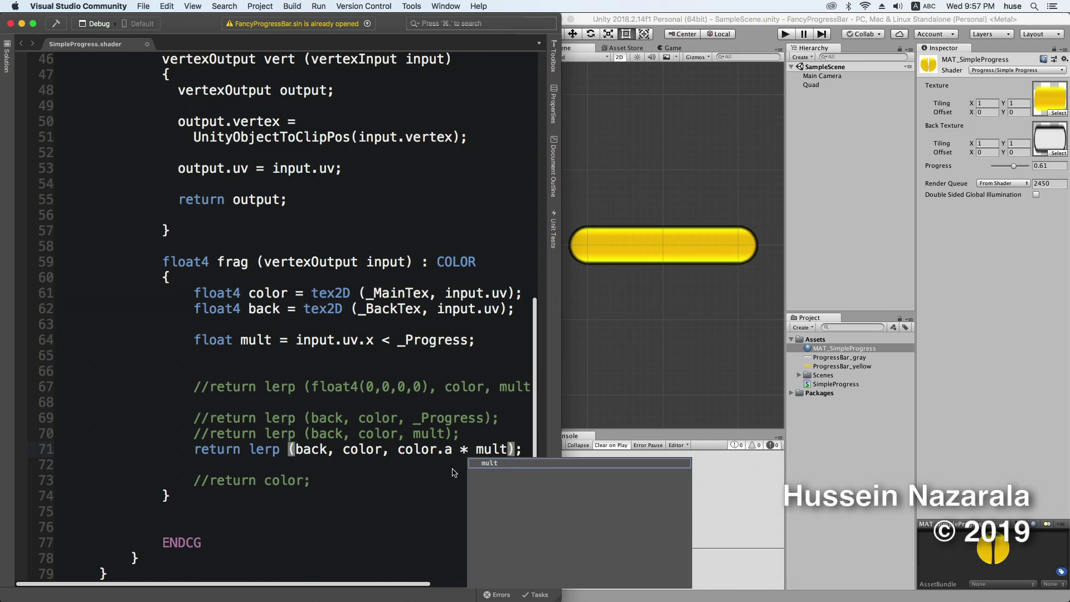
left_click(454, 473)
left_click(942, 236)
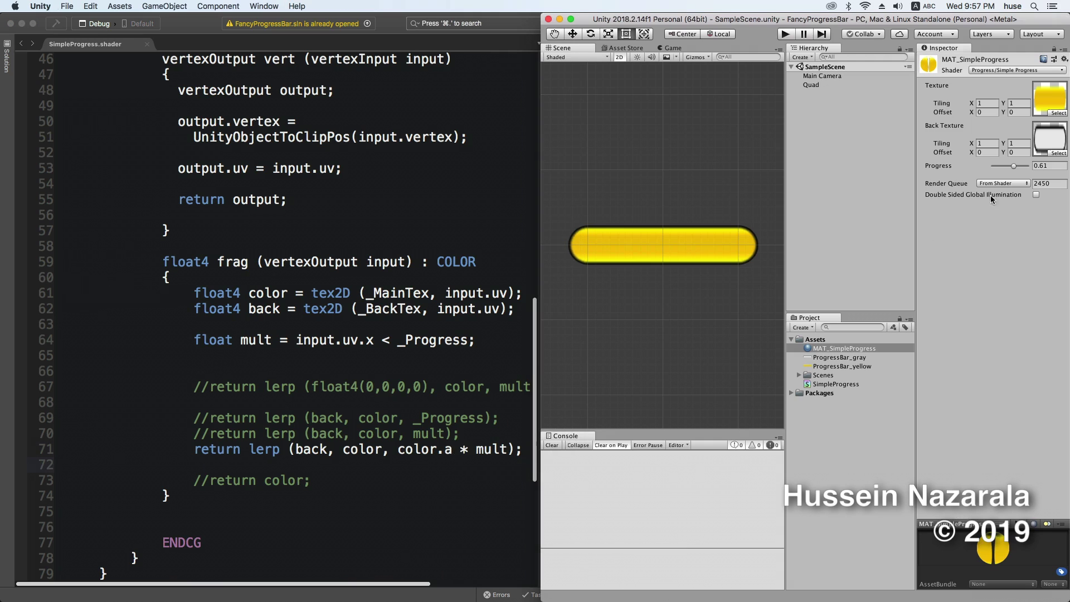
mouse_move(1013, 166)
left_mouse_down()
mouse_move(993, 167)
mouse_move(1027, 173)
mouse_move(1008, 178)
left_mouse_up()
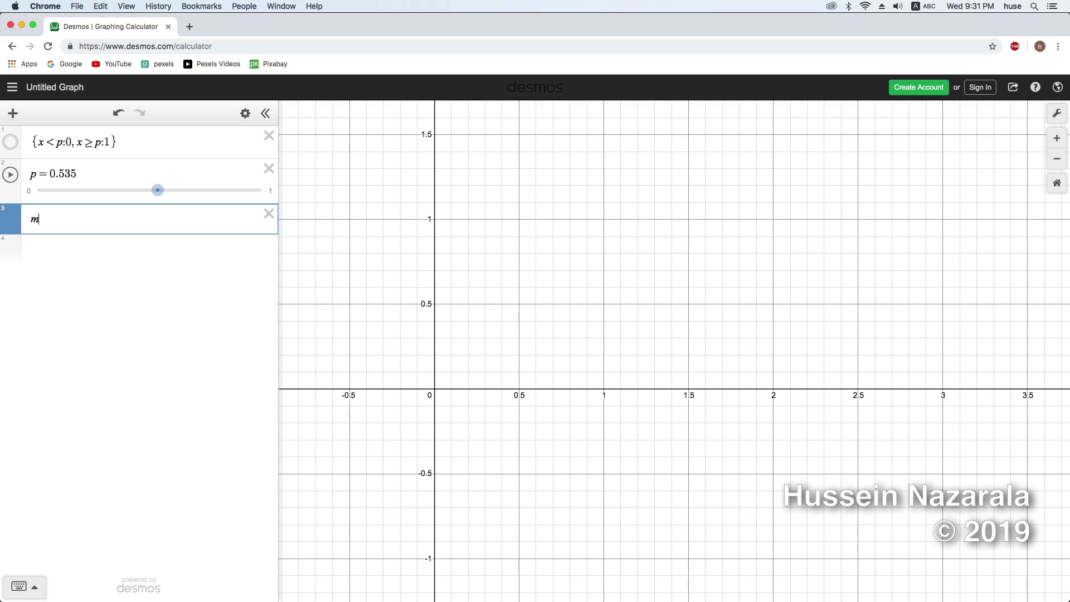
Step: Turn the expression into mx with a slope slider m set to 4.5
type("x")
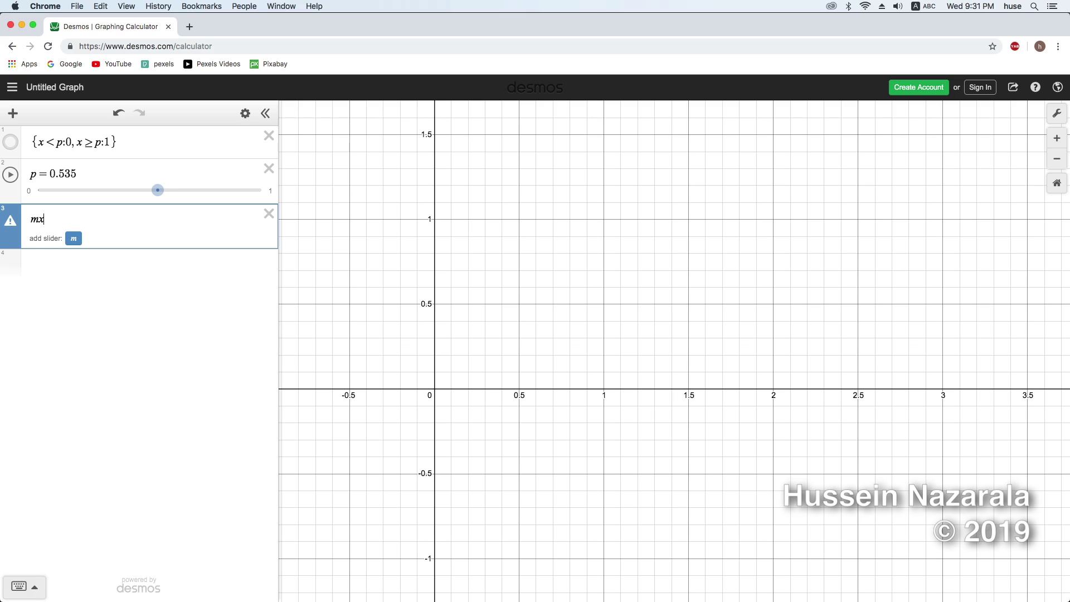
left_click(73, 238)
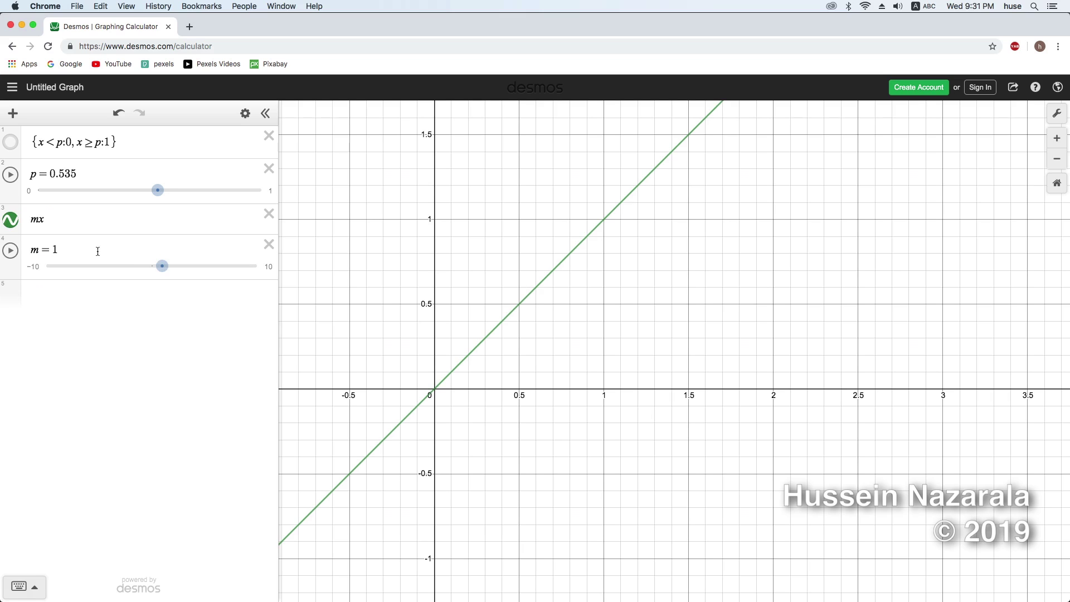
mouse_move(161, 272)
left_mouse_down()
mouse_move(150, 273)
mouse_move(242, 277)
mouse_move(170, 278)
mouse_move(209, 277)
mouse_move(199, 277)
left_mouse_up()
left_click(43, 234)
Step: Rewrite the line as m(x−p)+1/2 and start wrapping it in max(0, min(1, …))
key("Left")
type("(")
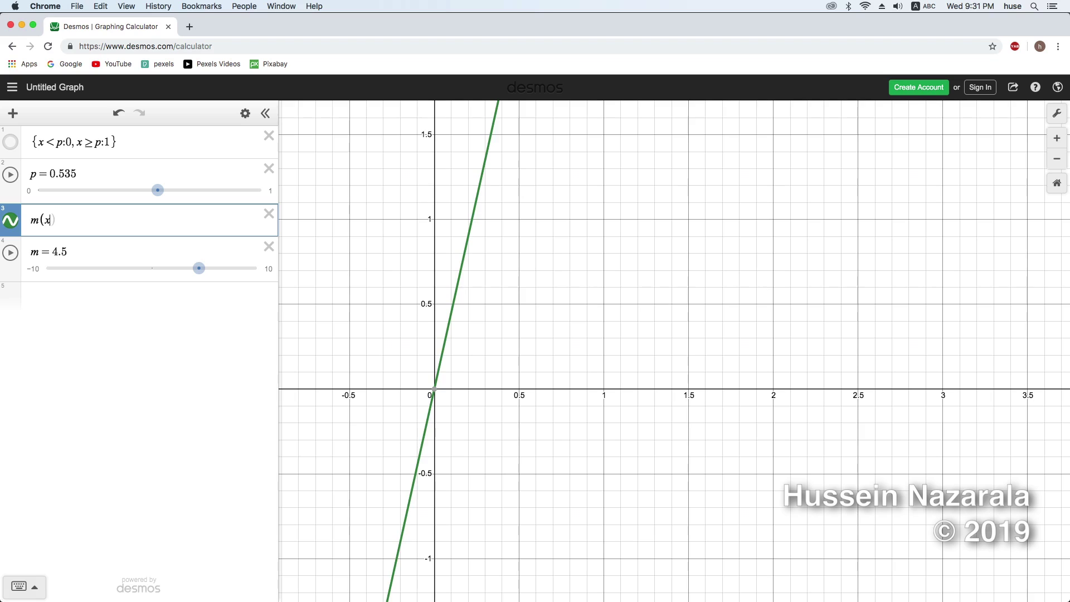
key("Right")
type("-p)")
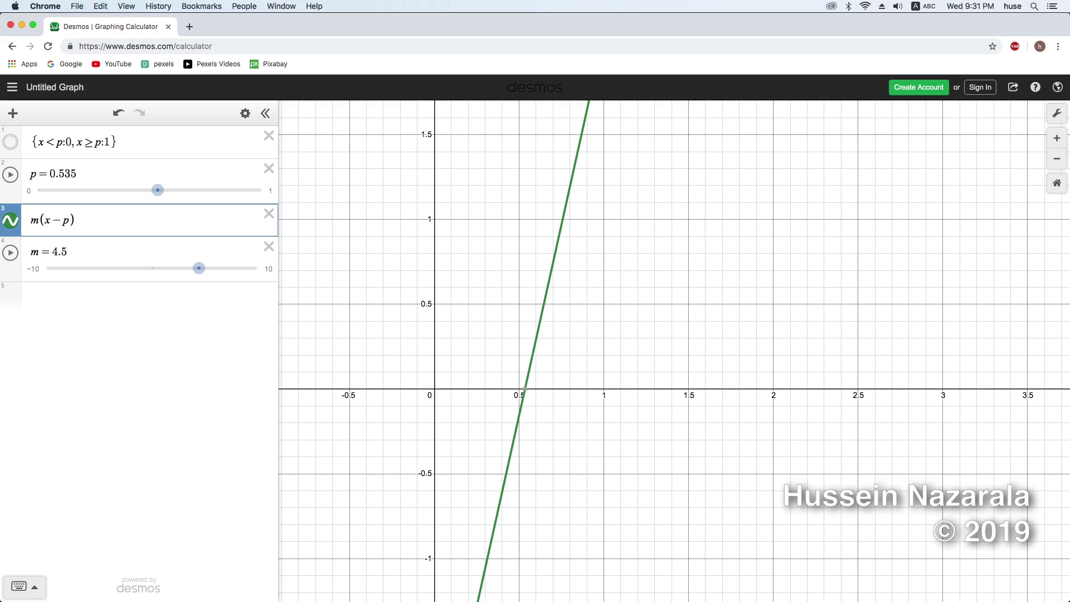
type("+1/2")
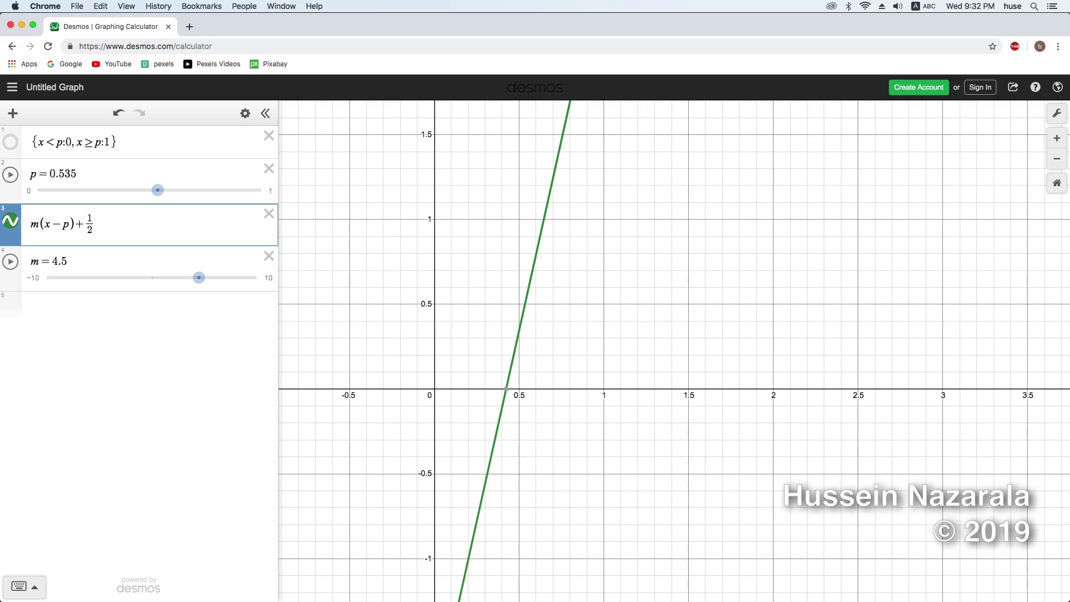
type("max(")
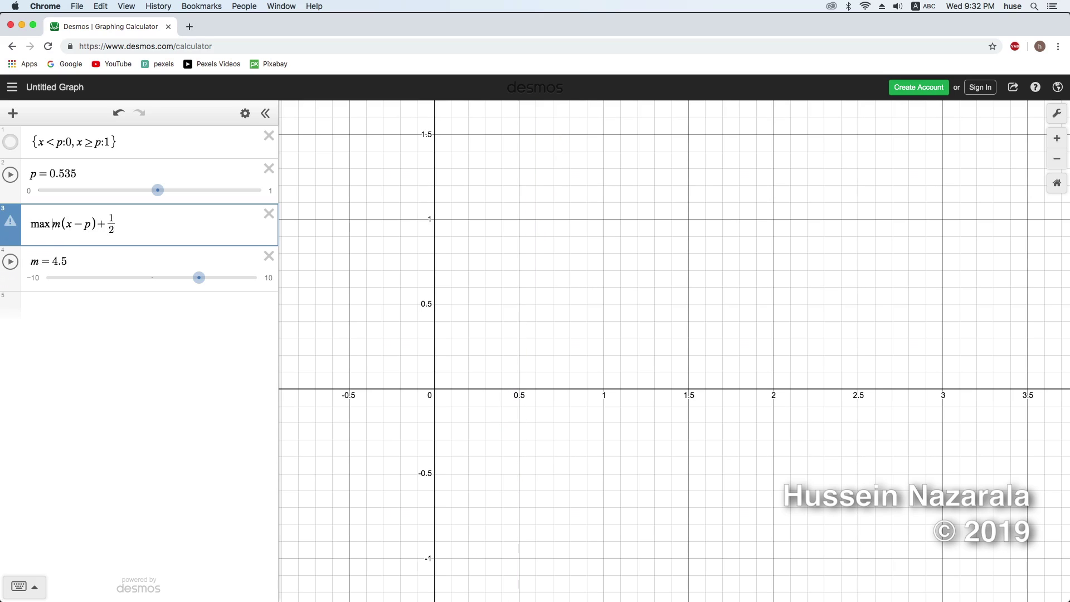
type("0,")
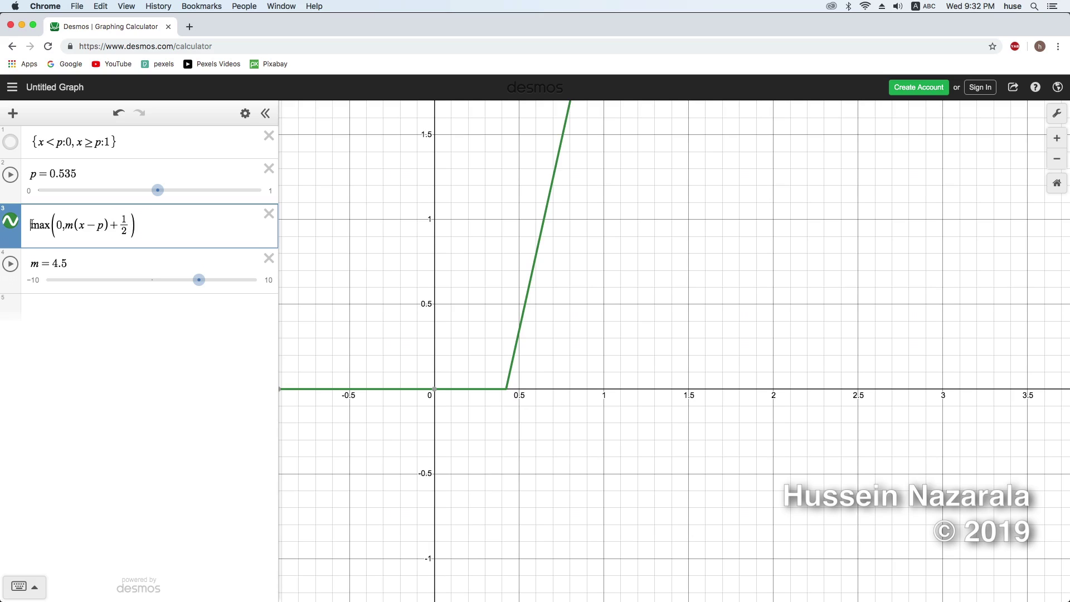
type("min(1,")
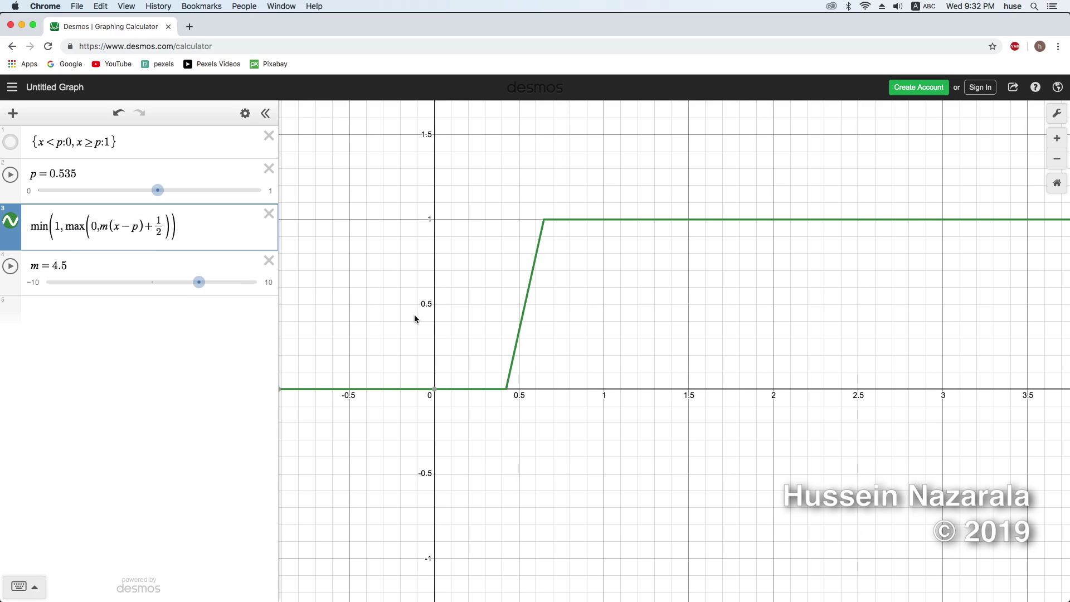
Step: Move p to 0.47 and limit the m slider's range to 1–20
mouse_move(156, 194)
left_mouse_down()
mouse_move(128, 200)
mouse_move(142, 192)
left_mouse_up()
mouse_move(199, 282)
left_mouse_down()
mouse_move(220, 285)
mouse_move(174, 294)
left_mouse_up()
left_click(54, 289)
left_click(53, 289)
left_click(73, 282)
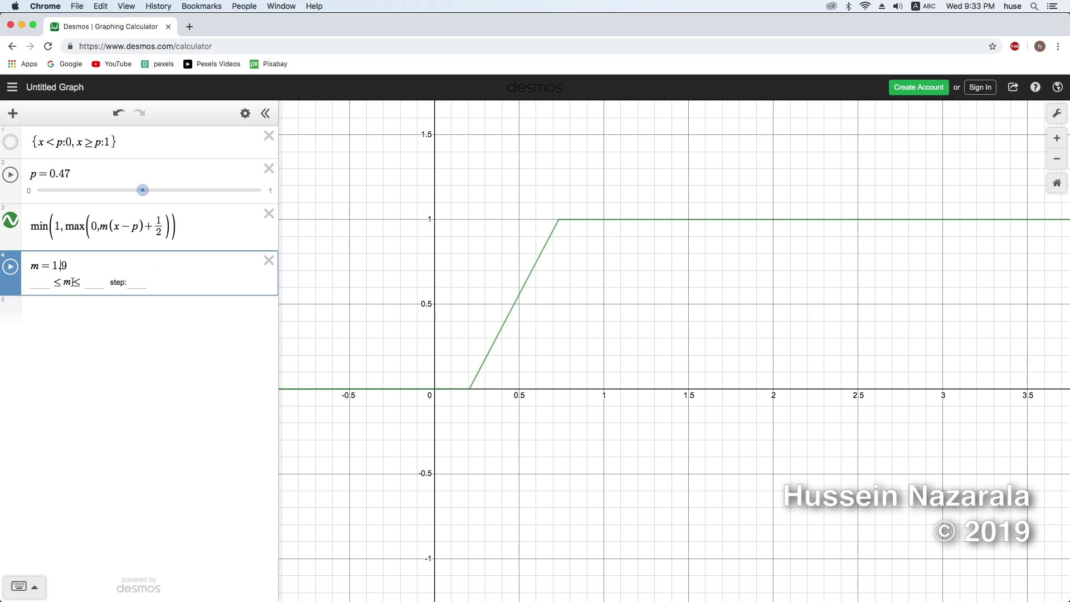
left_click(45, 282)
left_click(92, 285)
type("20")
key("Return")
Step: Sweep p and m to watch the ramp shift and steepen, ending with m near 5.7
mouse_move(49, 282)
left_mouse_down()
mouse_move(166, 293)
mouse_move(41, 292)
left_mouse_up()
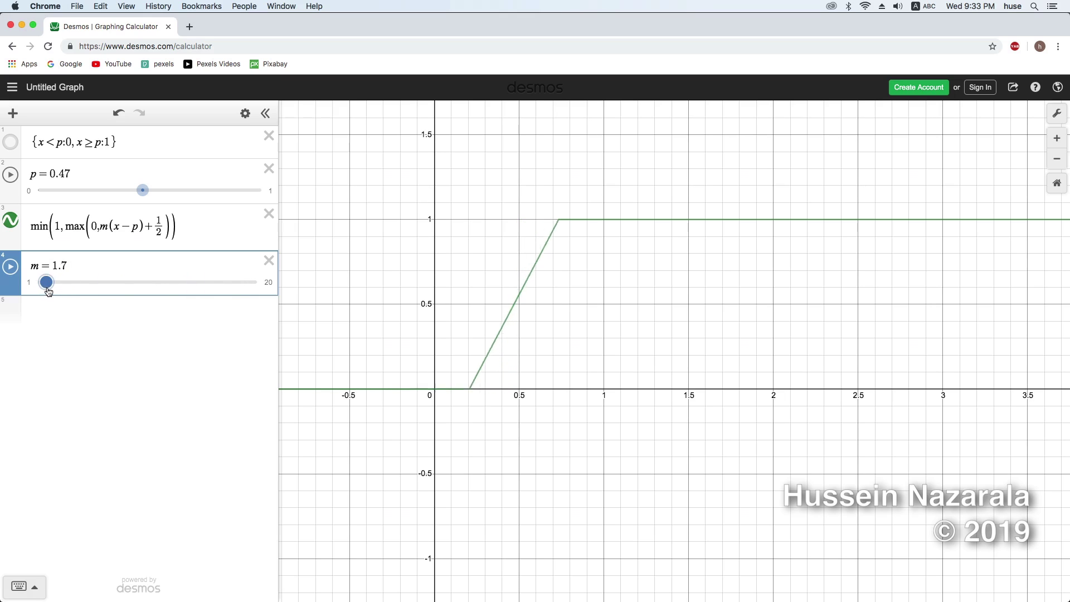
left_click_drag(142, 191, 163, 192)
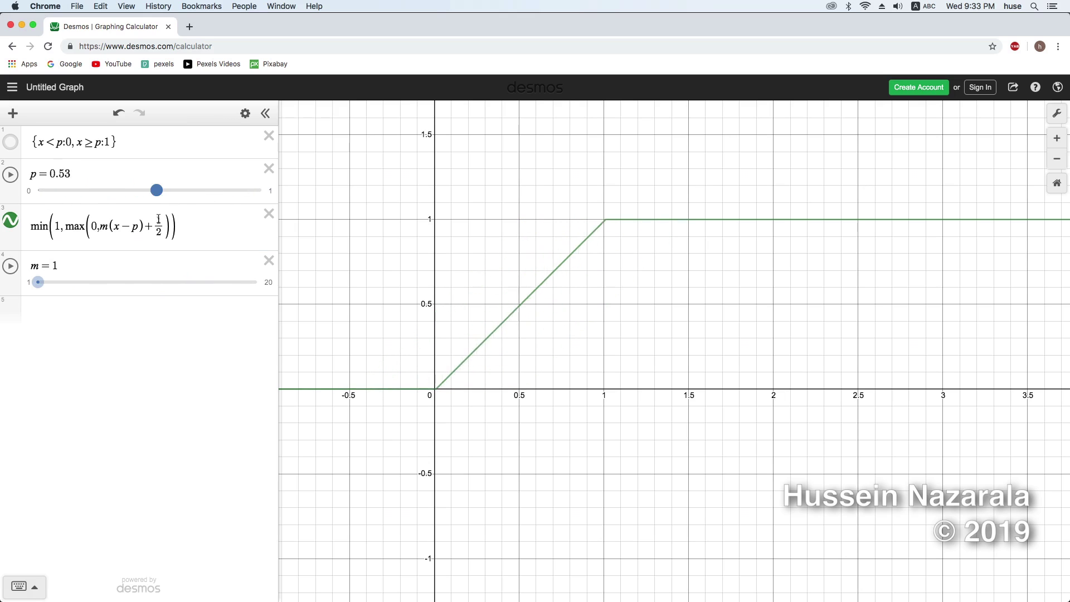
left_click_drag(38, 282, 94, 283)
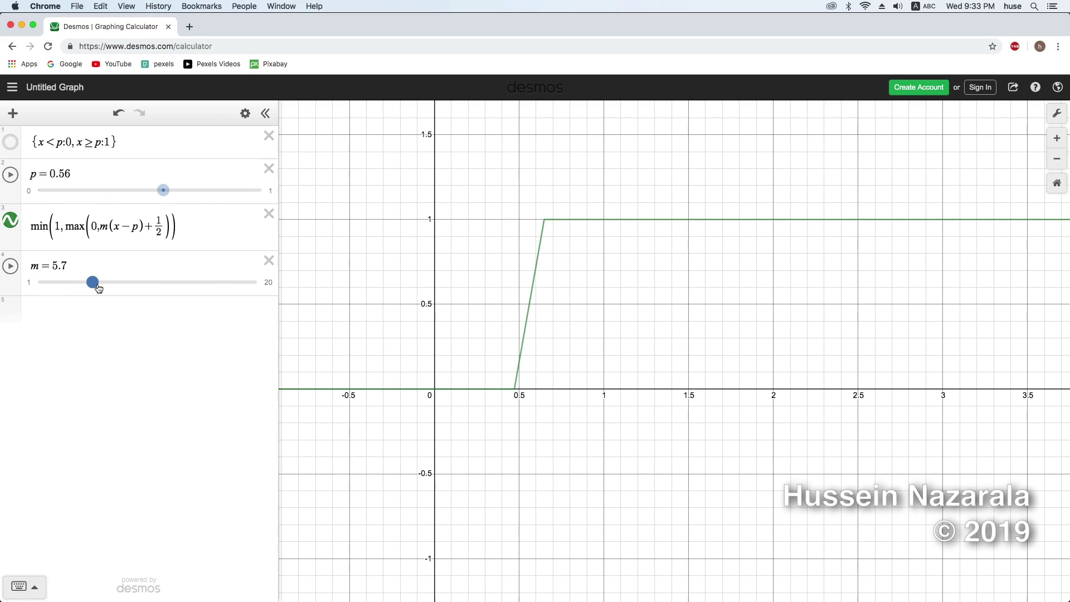
left_click_drag(163, 190, 159, 190)
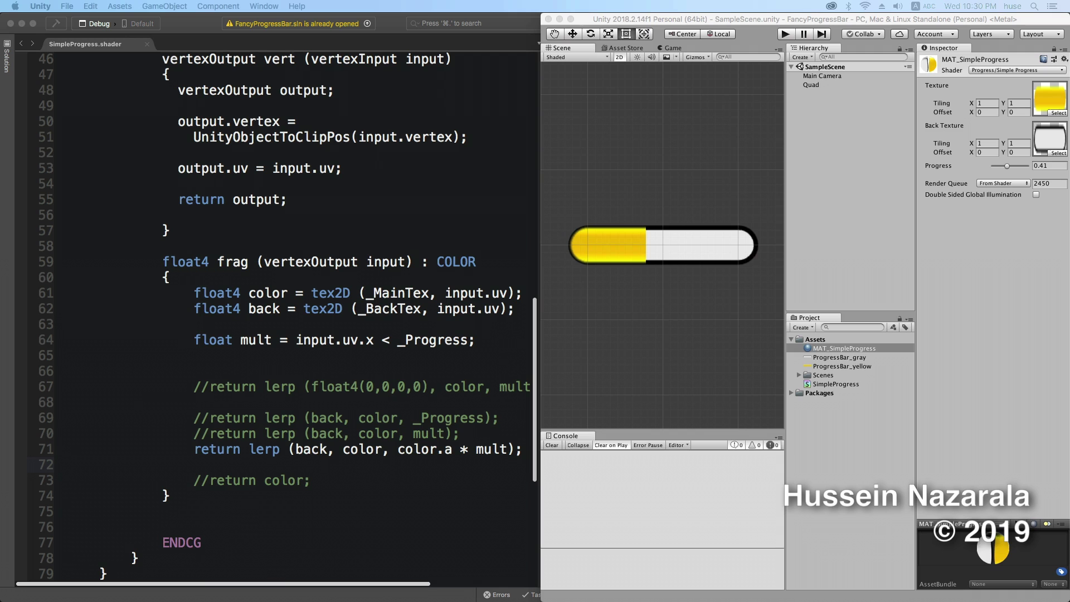
Step: Add a _Threshold ("Threshold", Float) = 100 property below _Progress
left_click(79, 267)
scroll(79, 268, "up", 15)
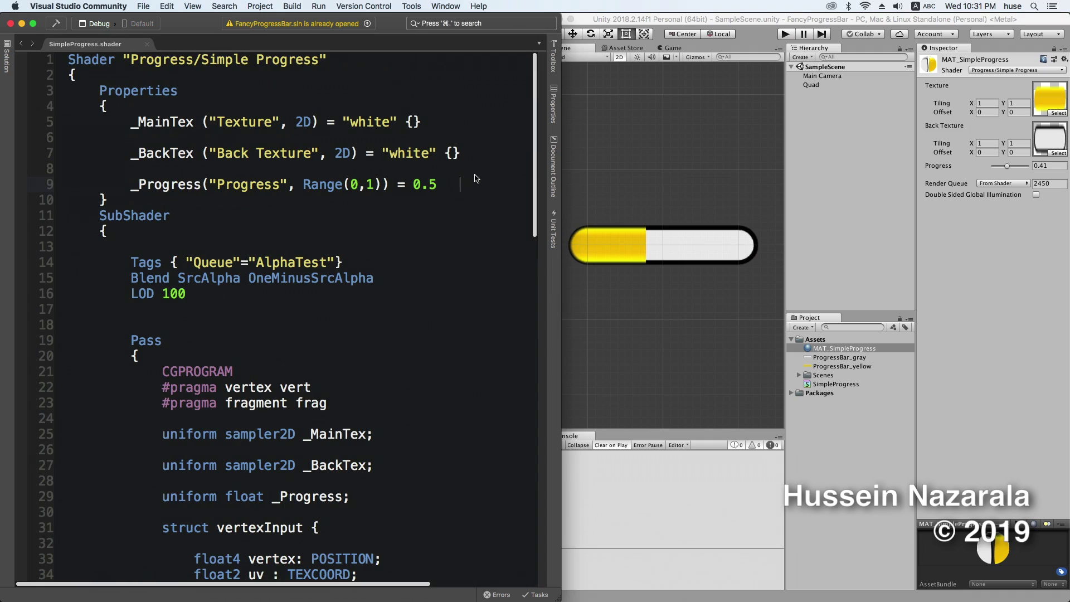
key("Return")
key("Return")
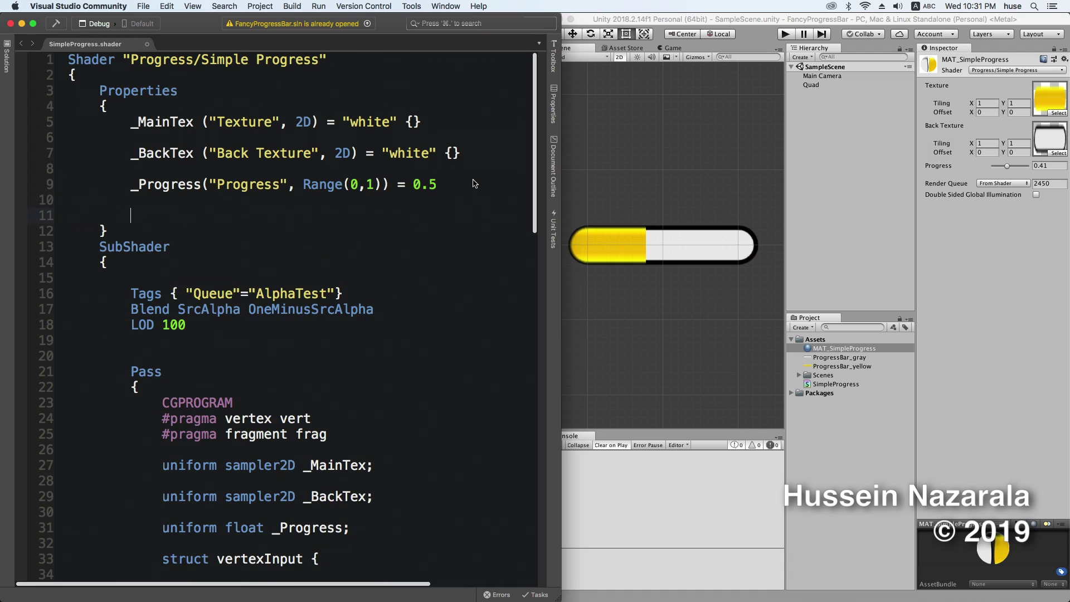
type("_Threshold")
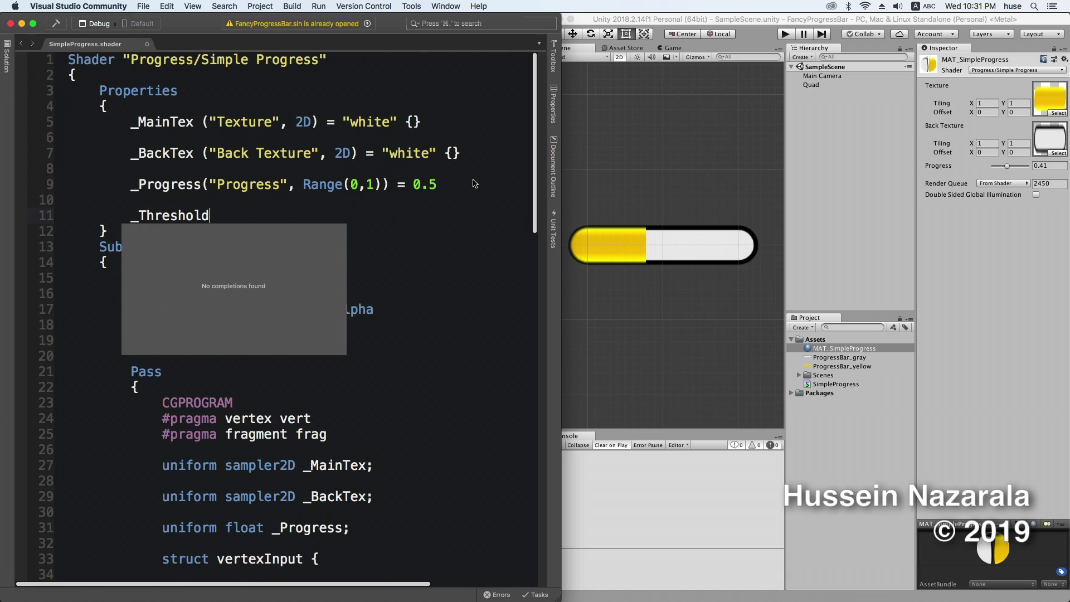
type(" (\"Thres")
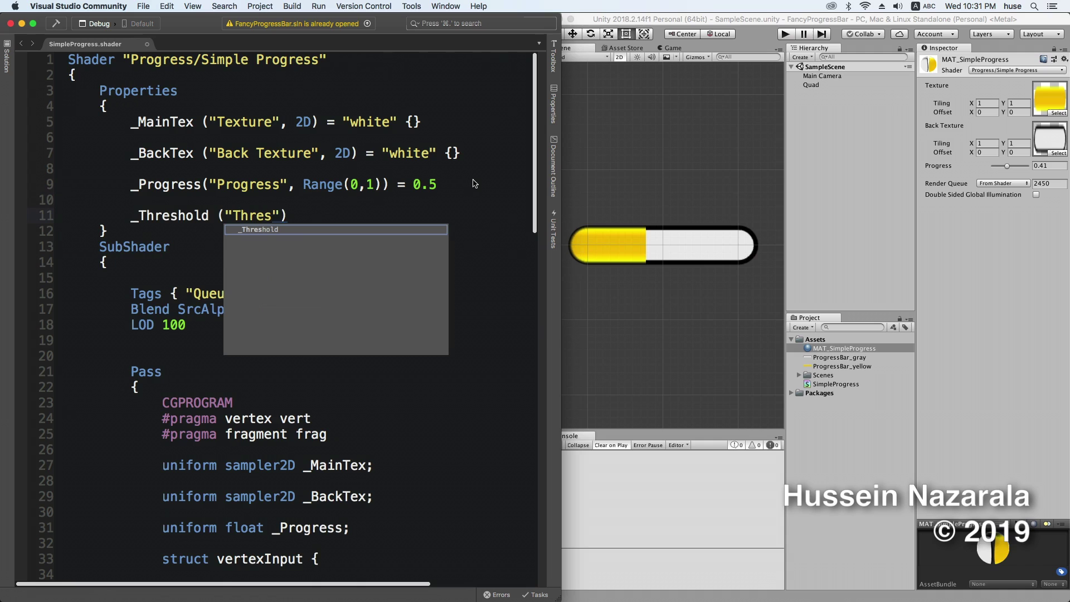
type("hold\", F")
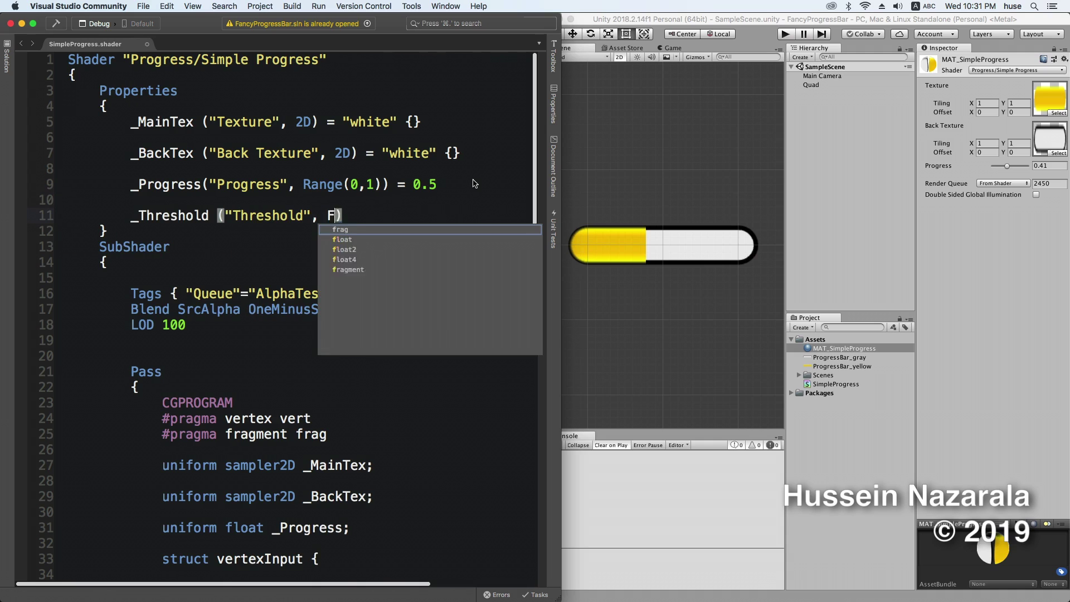
type("loat) = 100")
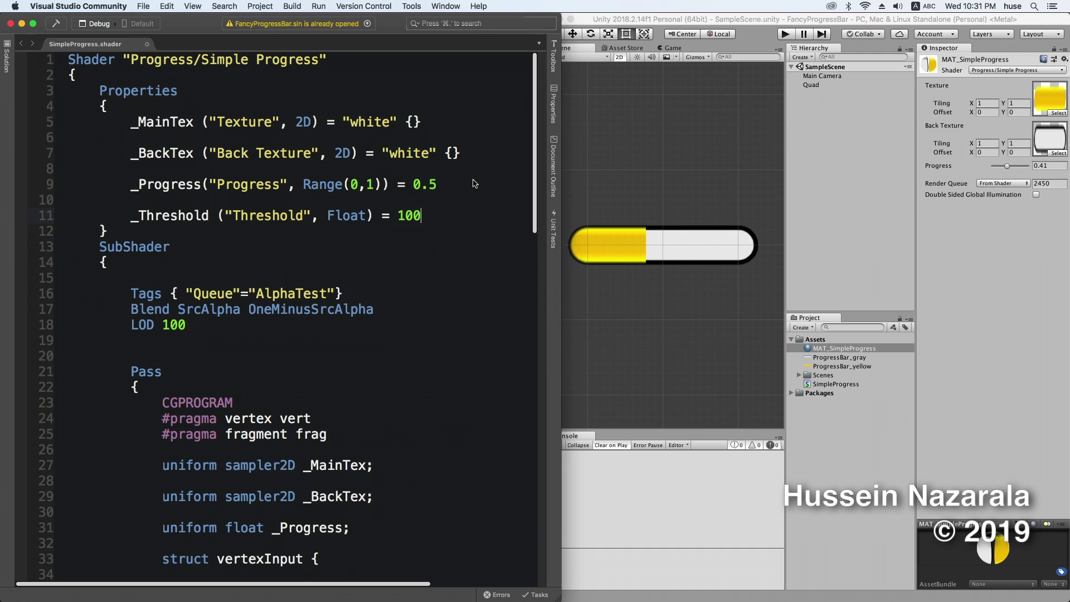
Step: Declare uniform float _Threshold by duplicating and renaming the _Progress declaration
scroll(453, 230, "down", 5)
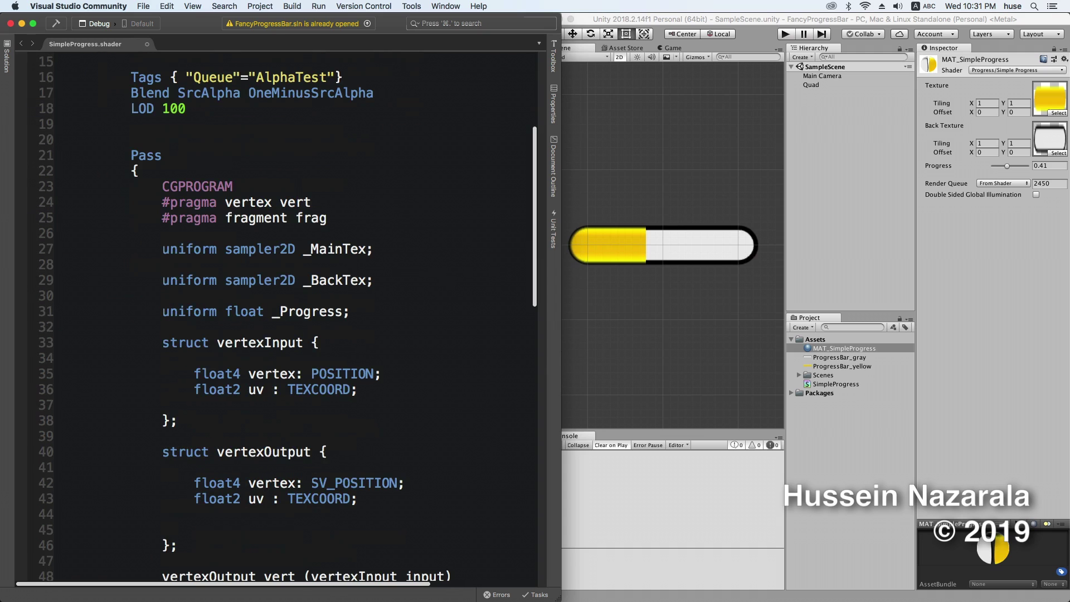
left_click_drag(346, 311, 165, 316)
key("super+c")
key("End")
key("Return")
key("super+v")
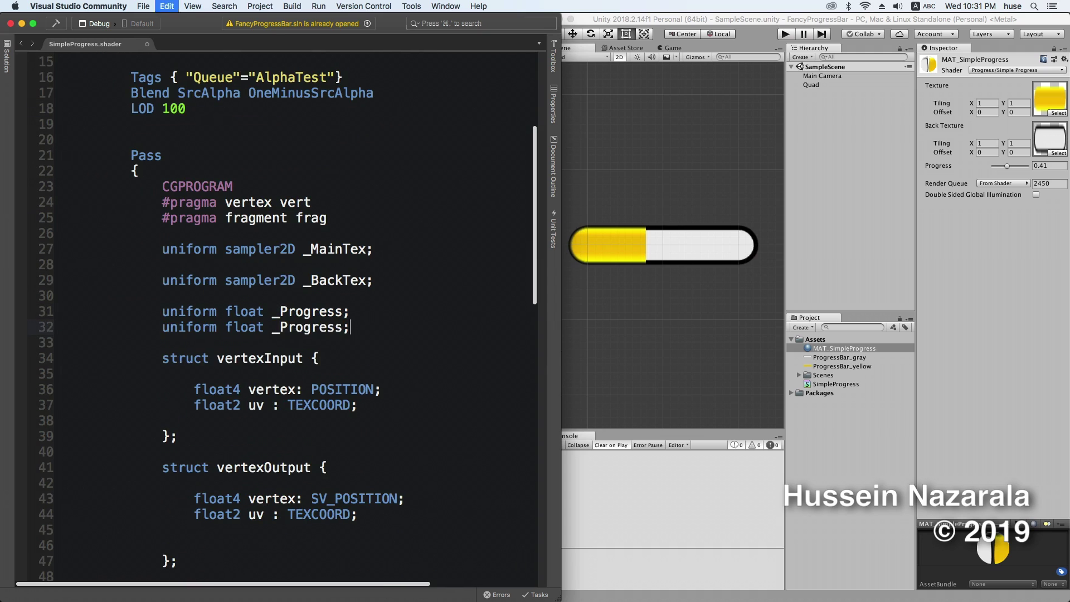
double_click(327, 327)
type("_Threshold")
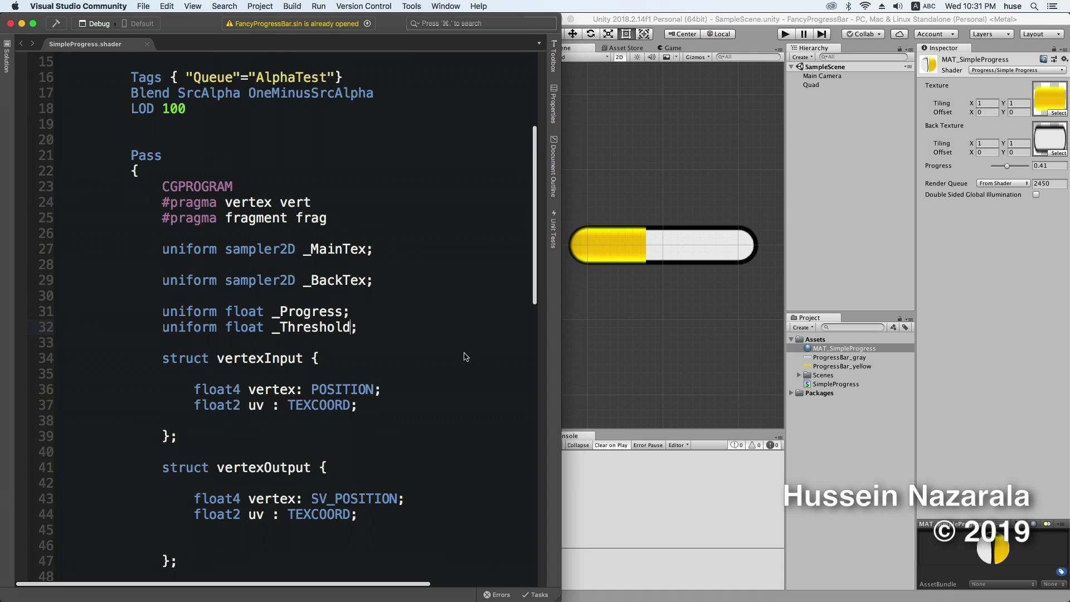
scroll(464, 354, "down", 10)
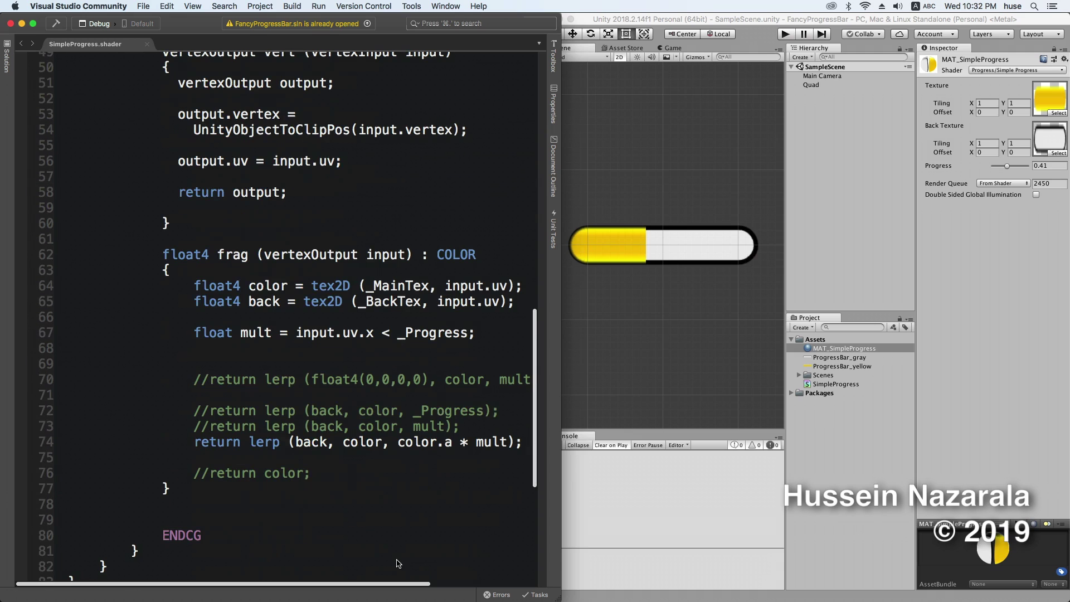
Step: Comment out the old mult line and write float mult = _Threshold * (_Progress - input.uv.x) + 0.5;
left_click(193, 334)
type("//")
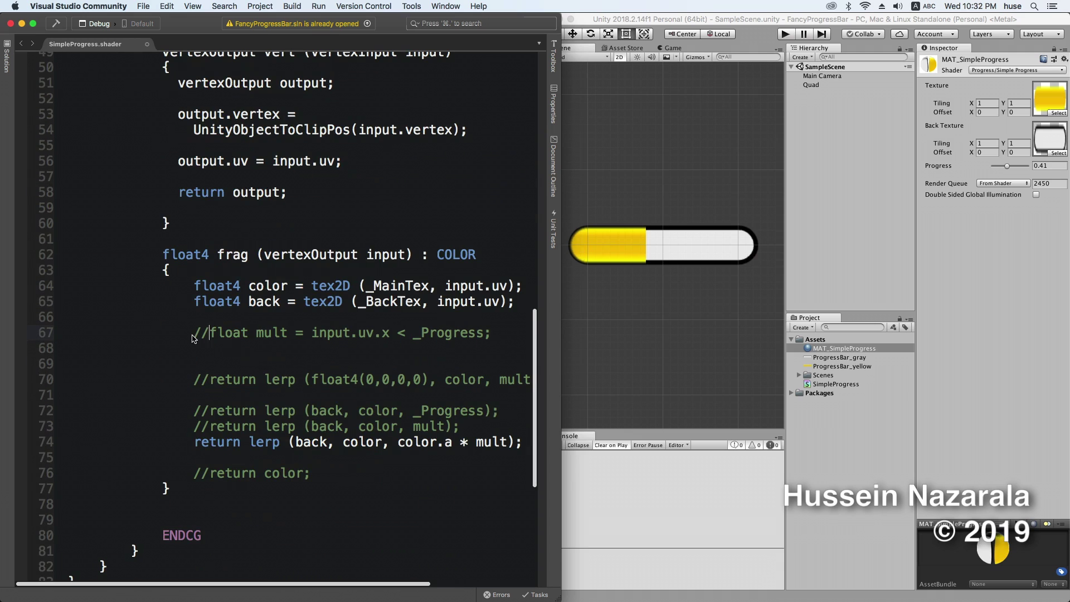
key("Down")
key("Return")
type("float mult ")
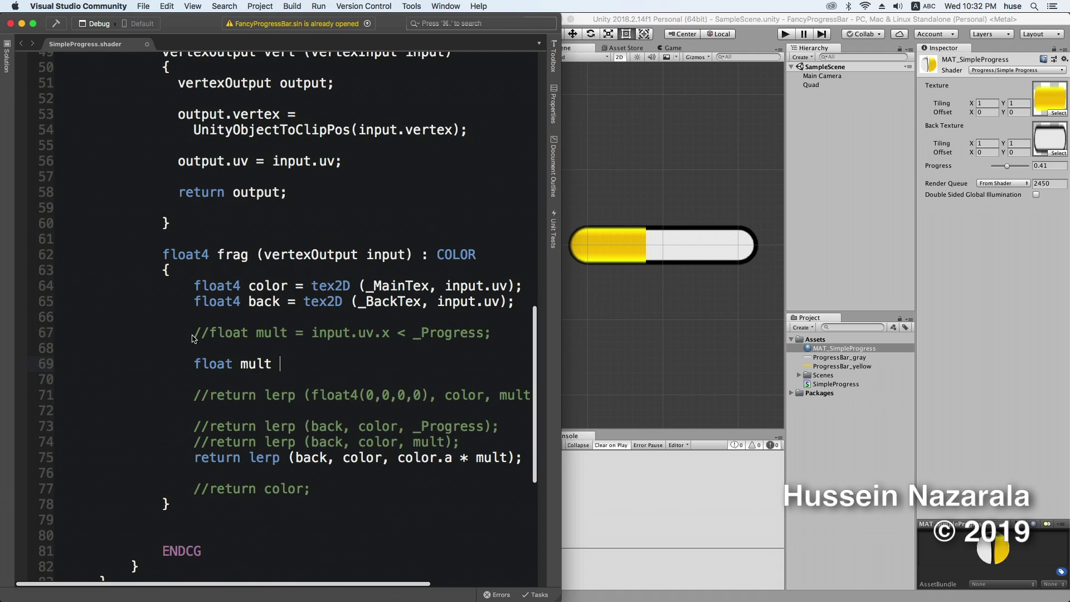
type("=")
key("Return")
key("Return")
type("_Threshold ")
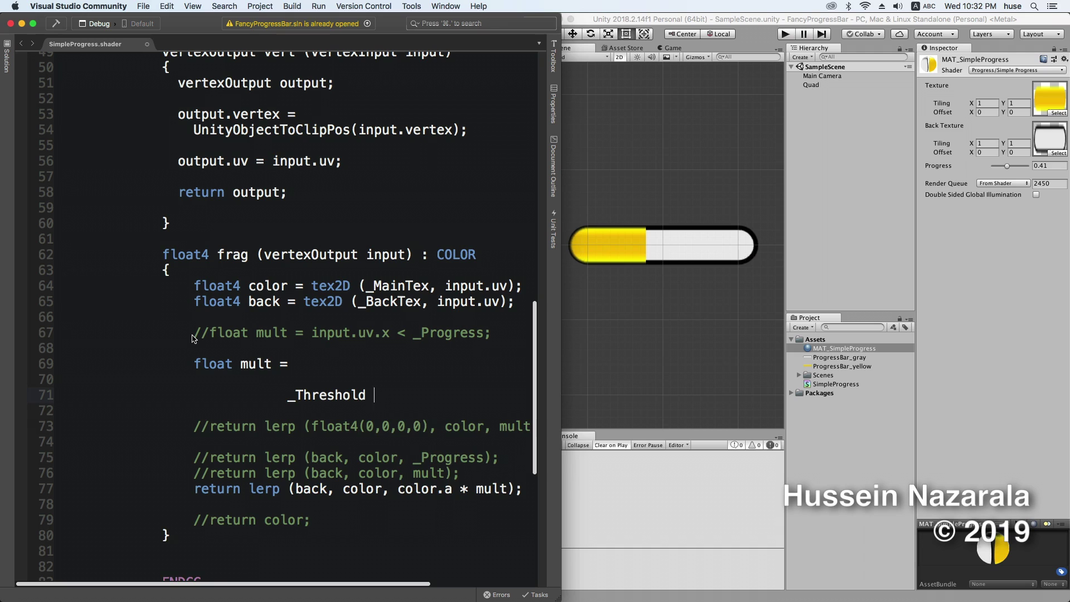
type("*")
key("Return")
type("(_P")
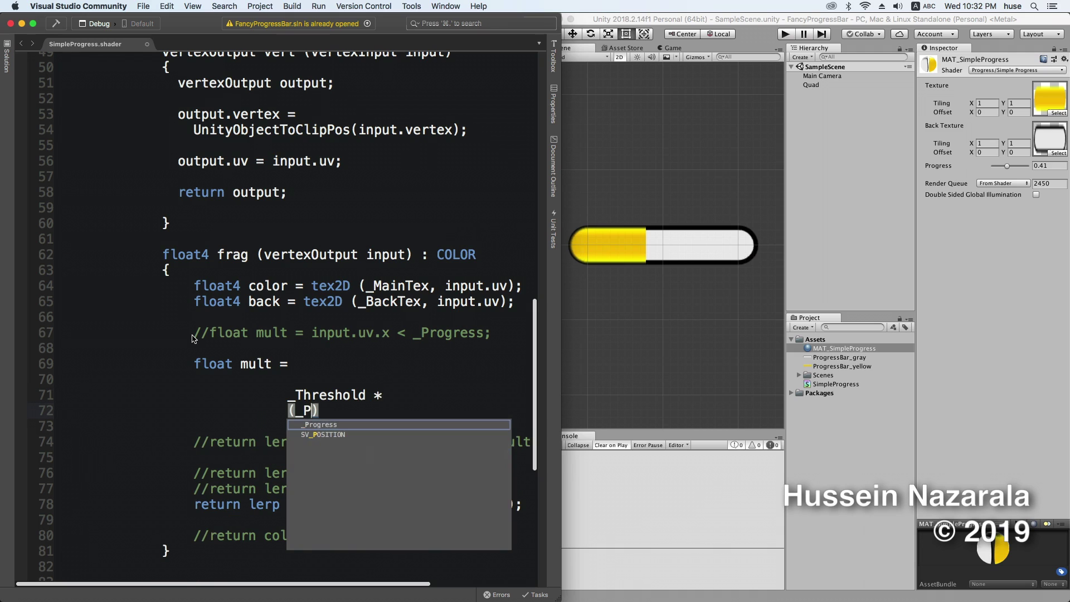
type("rogress - ")
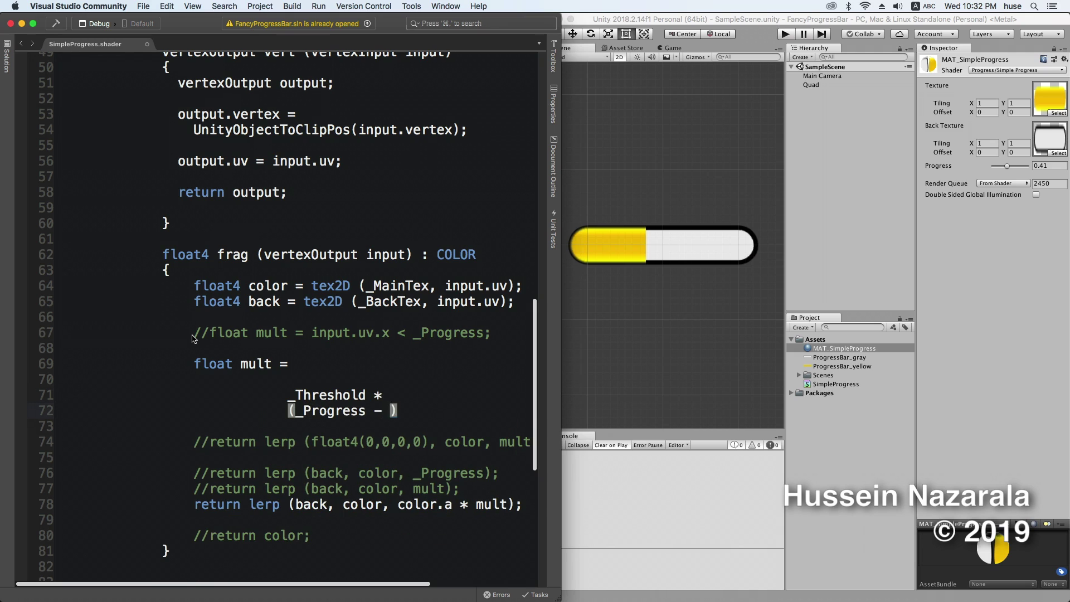
type("input.uv.x")
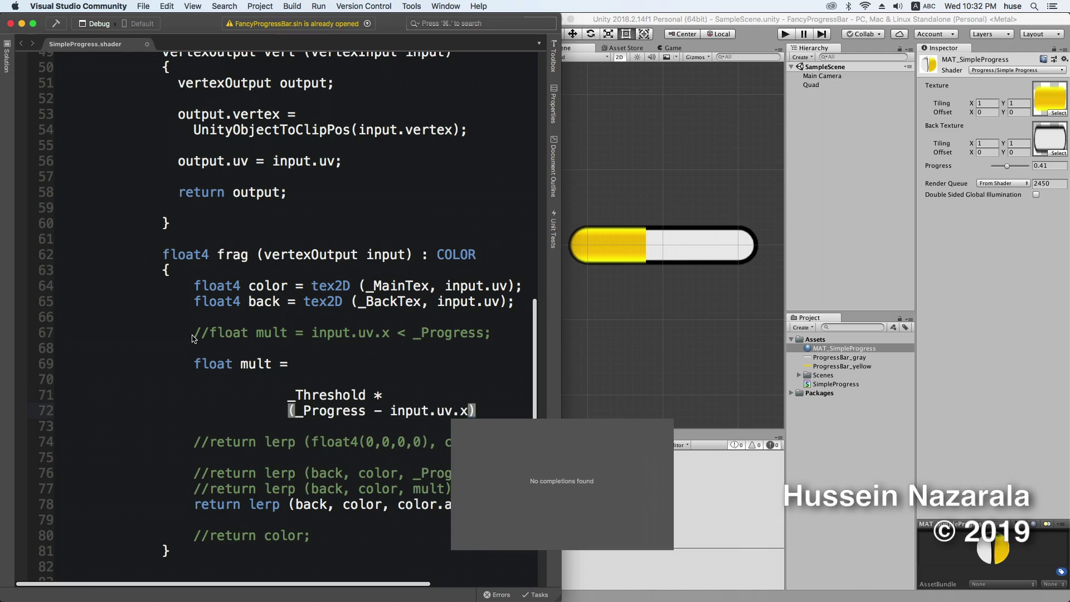
key("Right")
key("Return")
type("+ 0.5")
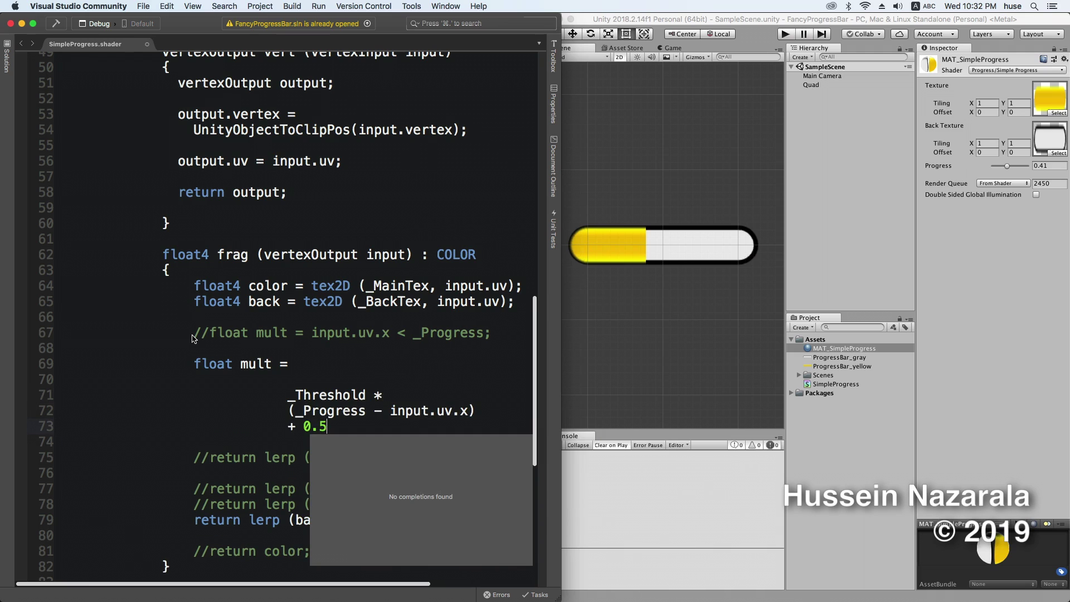
type(";")
Step: Wrap the new mult expression in saturate() and rejoin the semicolon to its line
key("Return")
key("Return")
key("Up")
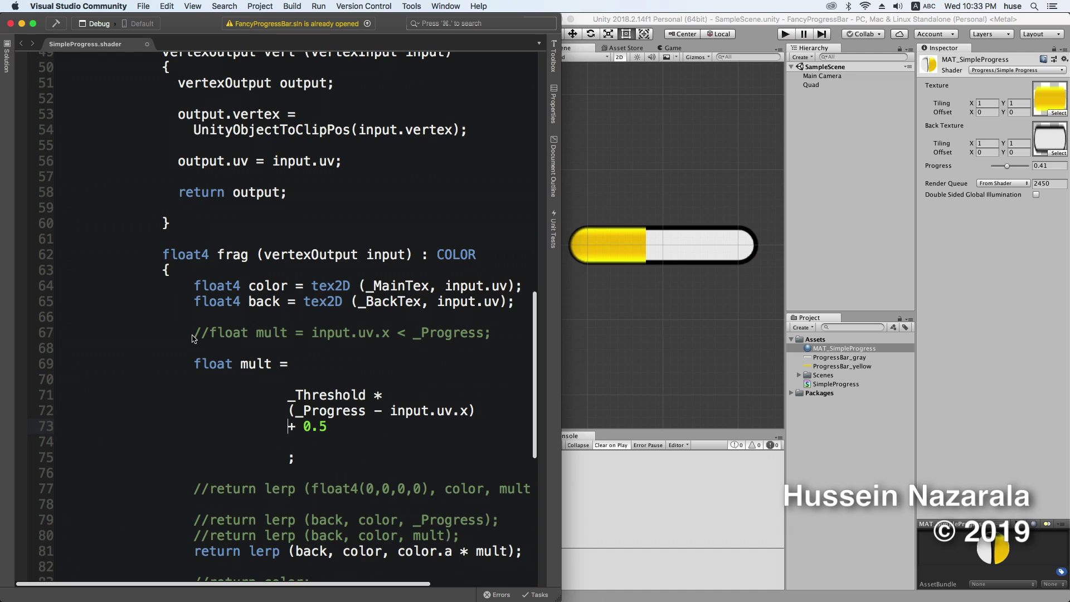
key("Up")
key("Up")
key("Up")
type("satur")
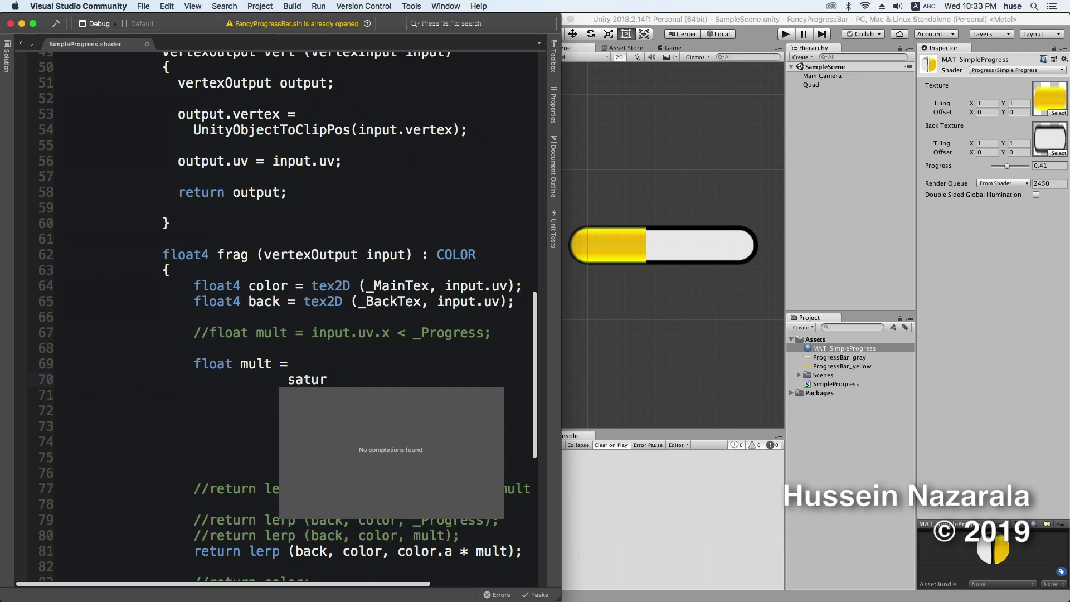
type("ate(")
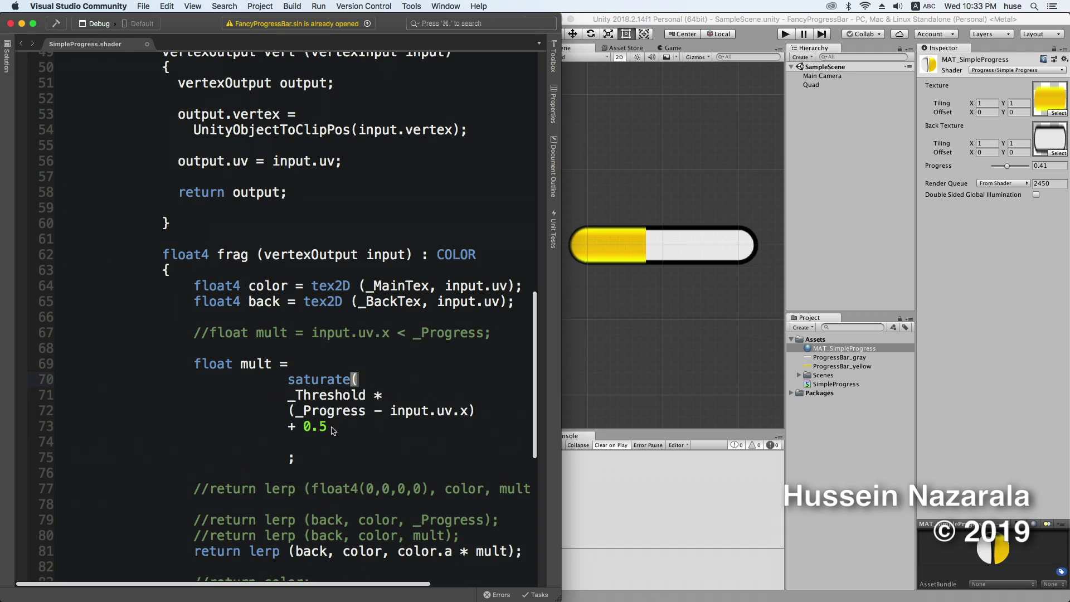
left_click(330, 426)
type(")")
key("Delete")
key("Delete")
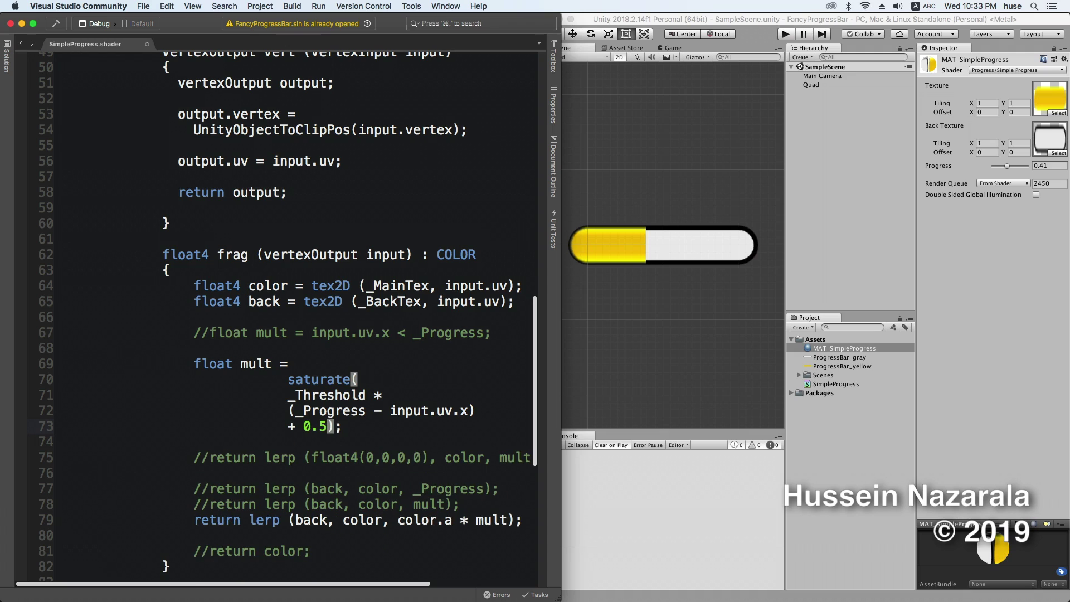
left_click(376, 433)
scroll(376, 433, "down", 3)
Step: Set the material's Threshold to 100 in Unity and clear the Console errors
left_click(959, 265)
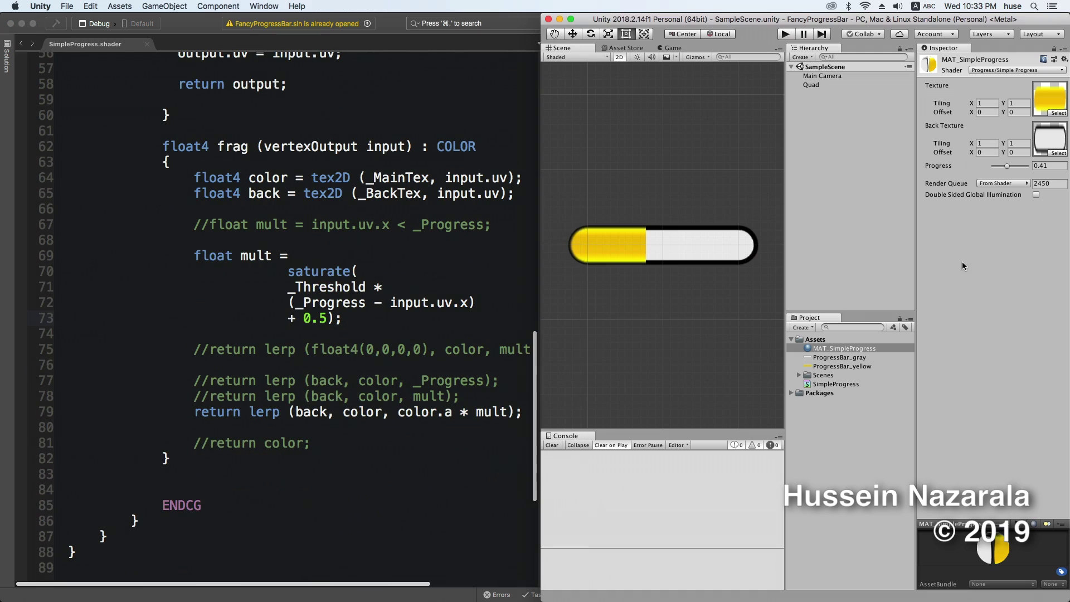
left_click(1027, 177)
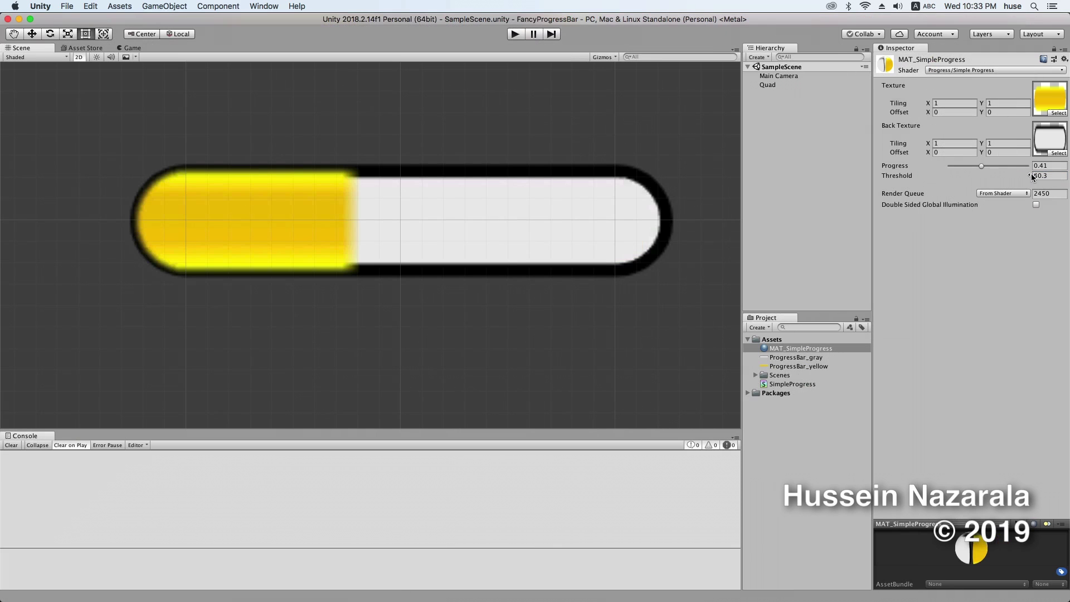
left_click(1050, 175)
left_click(1036, 175)
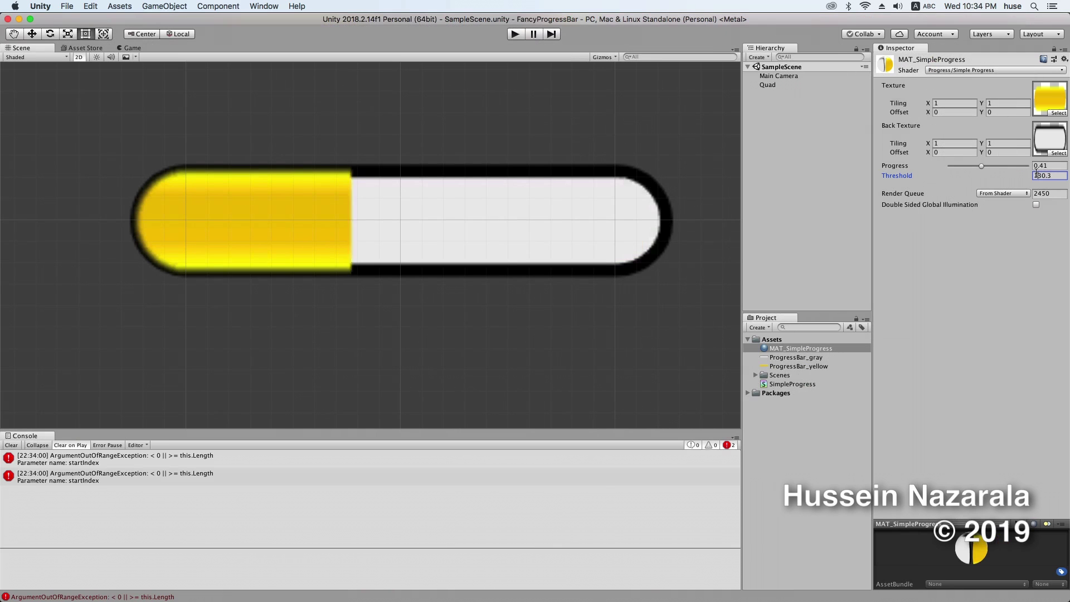
type("100")
left_click(12, 445)
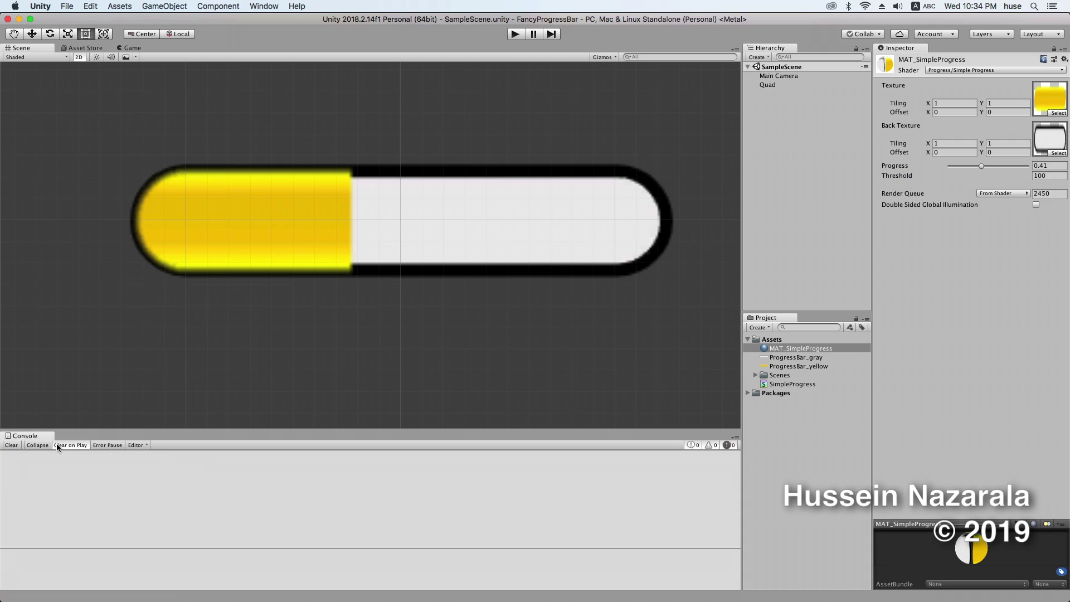
Step: Lower Threshold to 20 and sweep Progress to see the soft edge, ending near 0.503
left_click(1051, 176)
type("50")
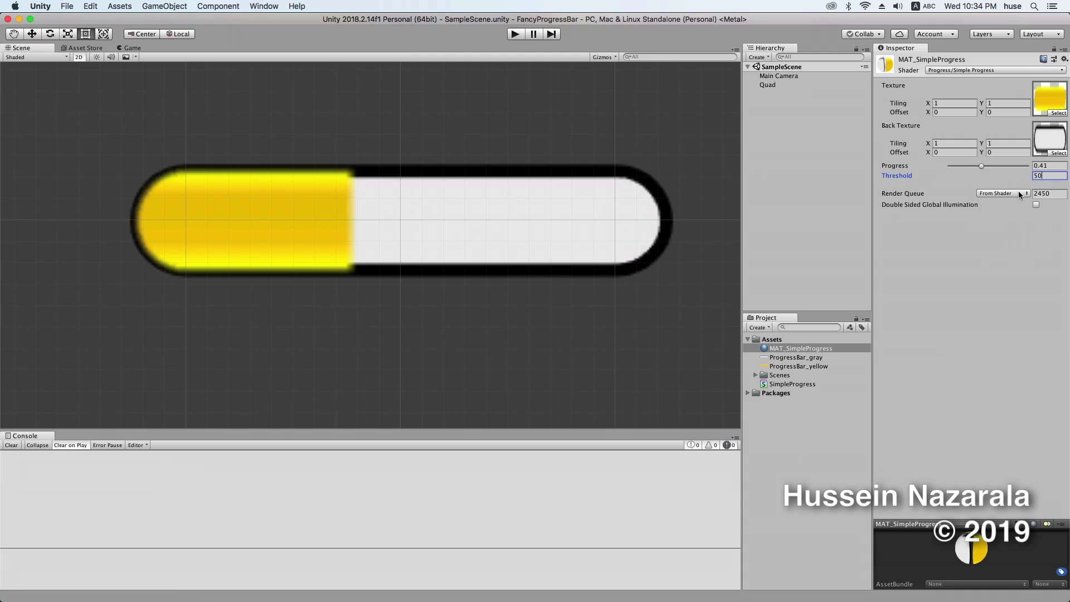
key("BackSpace")
key("BackSpace")
type("20")
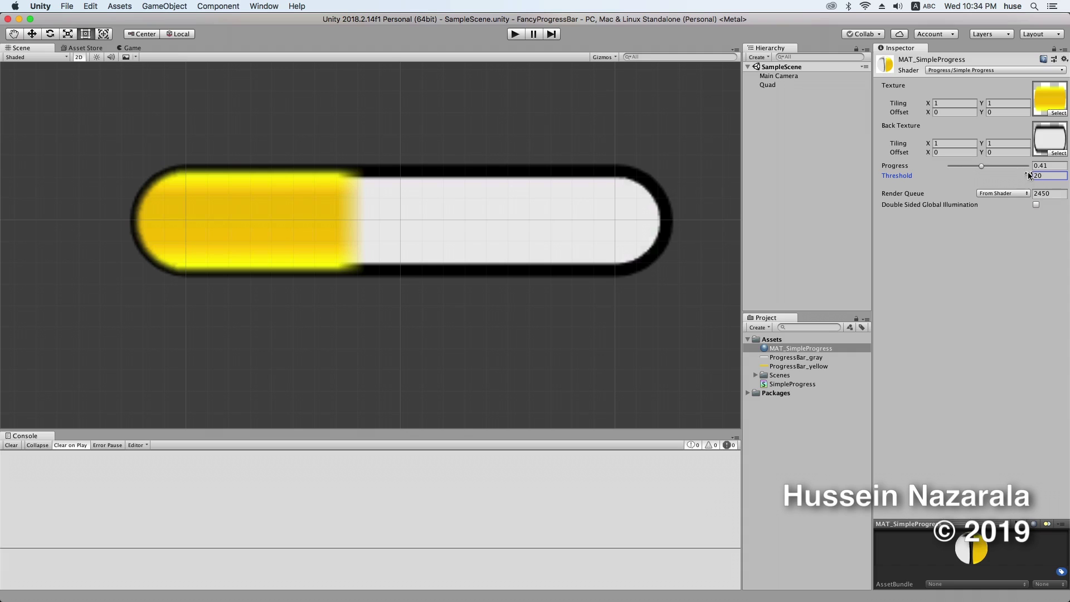
mouse_move(982, 166)
left_mouse_down()
mouse_move(1026, 196)
mouse_move(994, 209)
left_mouse_up()
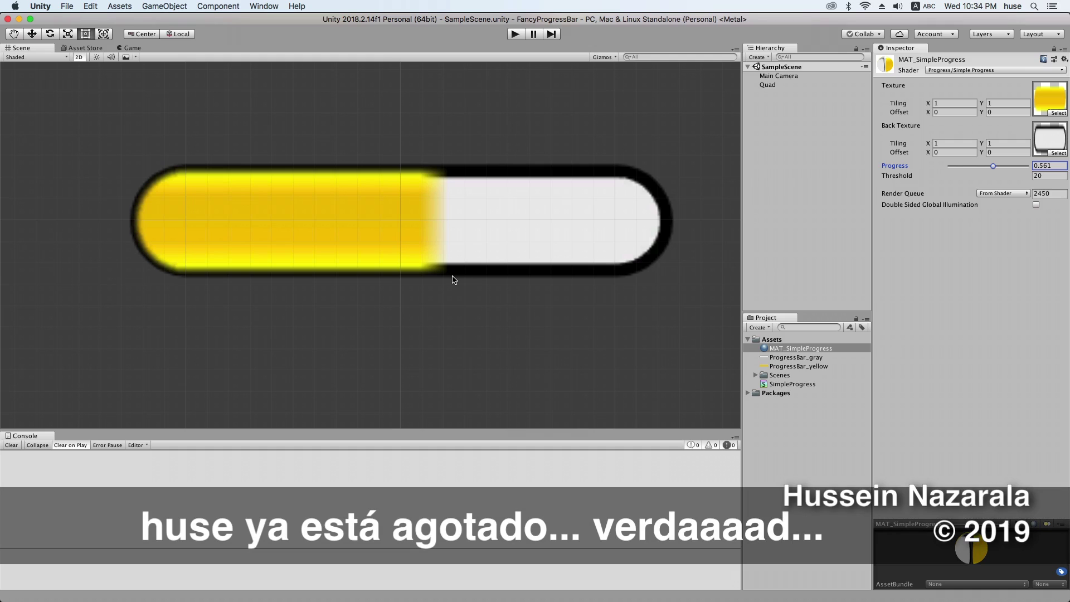
mouse_move(993, 166)
left_mouse_down()
mouse_move(953, 175)
mouse_move(990, 170)
left_mouse_up()
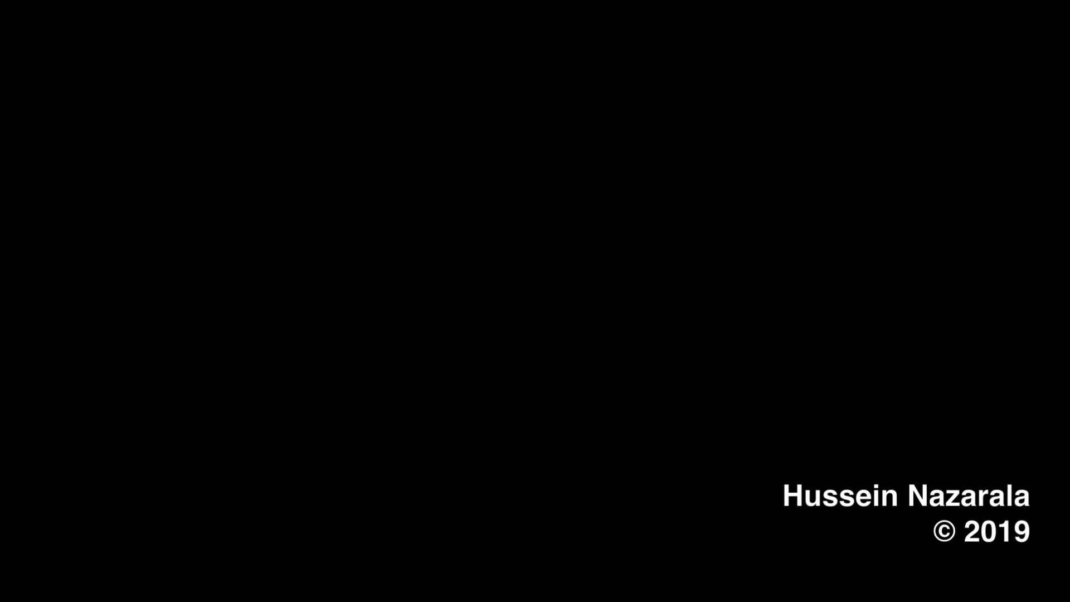